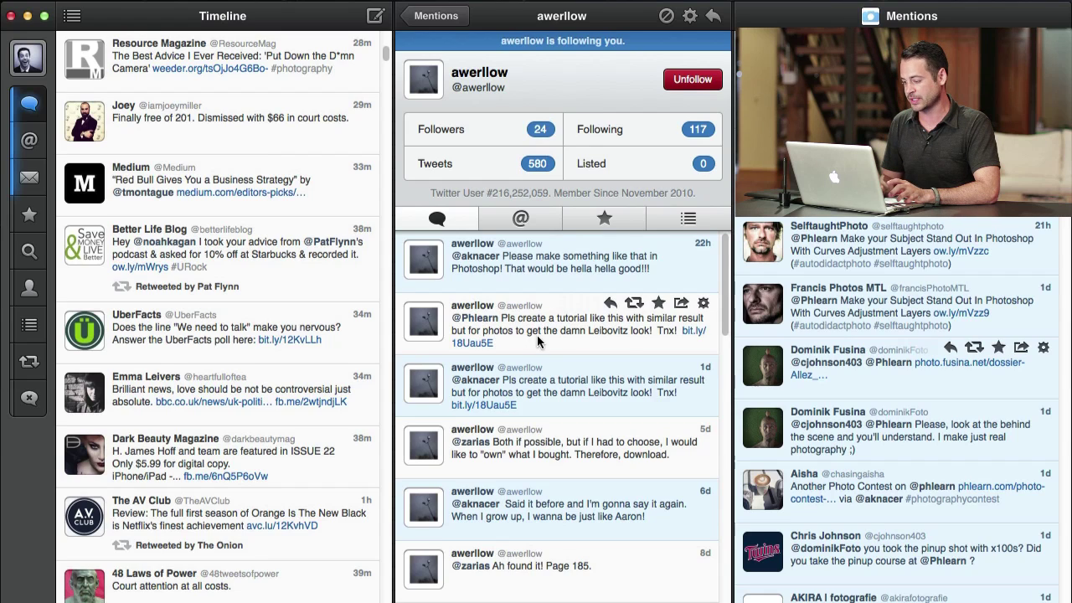
Open the tutorial link in the Leibovitz-look tweet and look over the Summer Blockbuster colour grading video page on Vimeo.
left_click(678, 326)
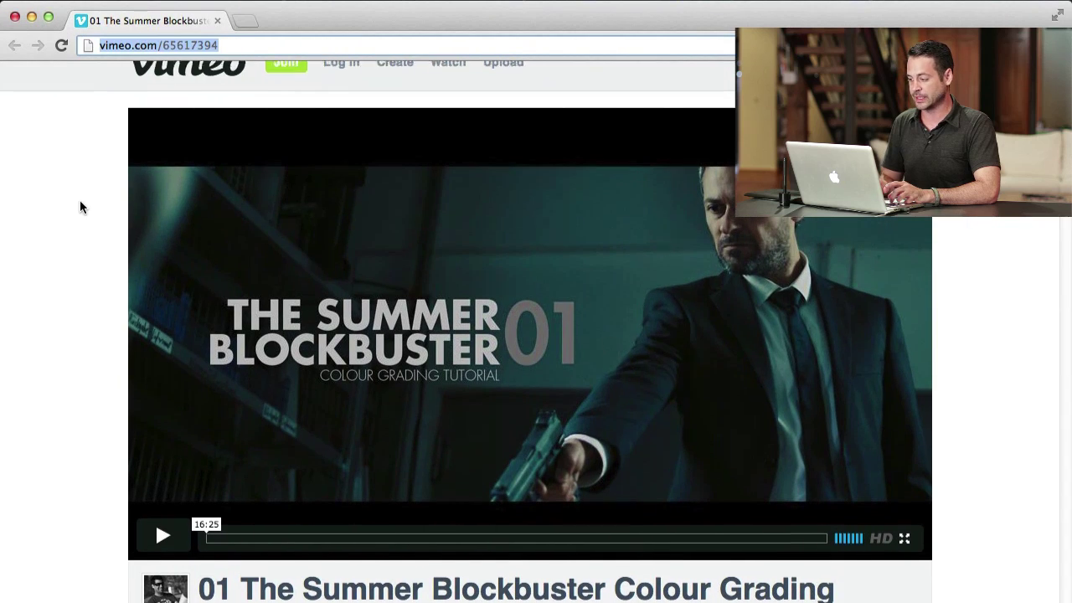
scroll(81, 201, "up", 1)
scroll(80, 201, "down", 2)
scroll(81, 207, "up", 1)
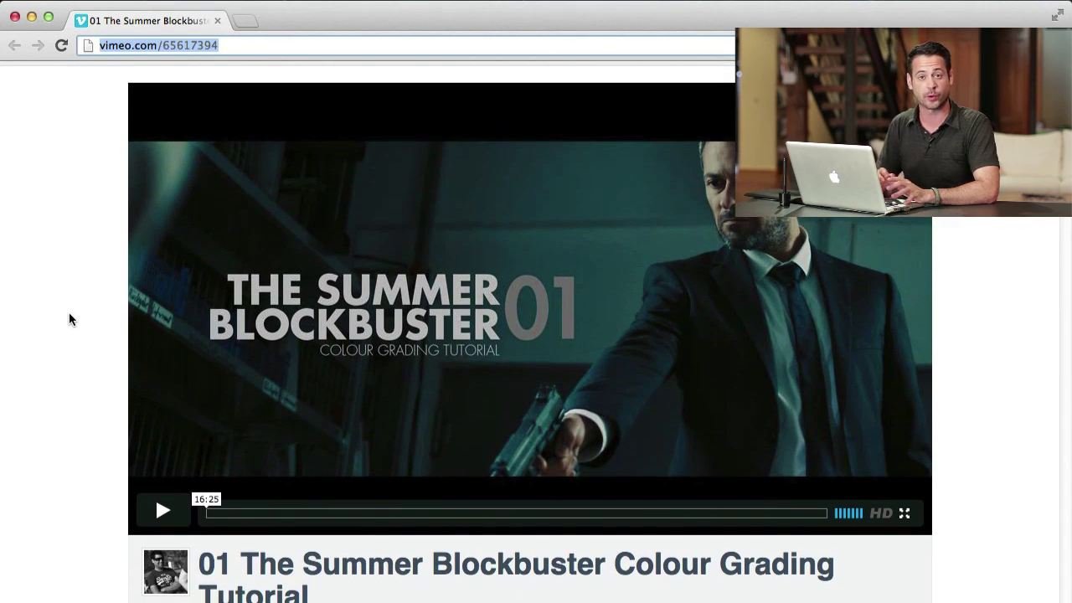
scroll(69, 314, "down", 3)
scroll(70, 314, "up", 3)
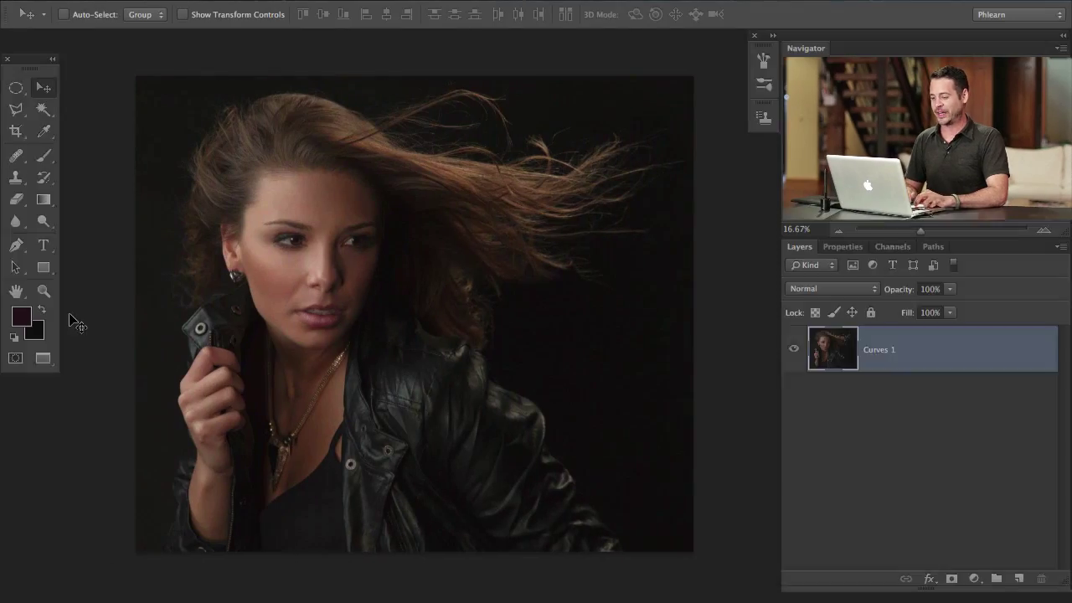
Add a Color Balance adjustment layer above the Curves 1 portrait layer.
left_click_drag(437, 360, 423, 371)
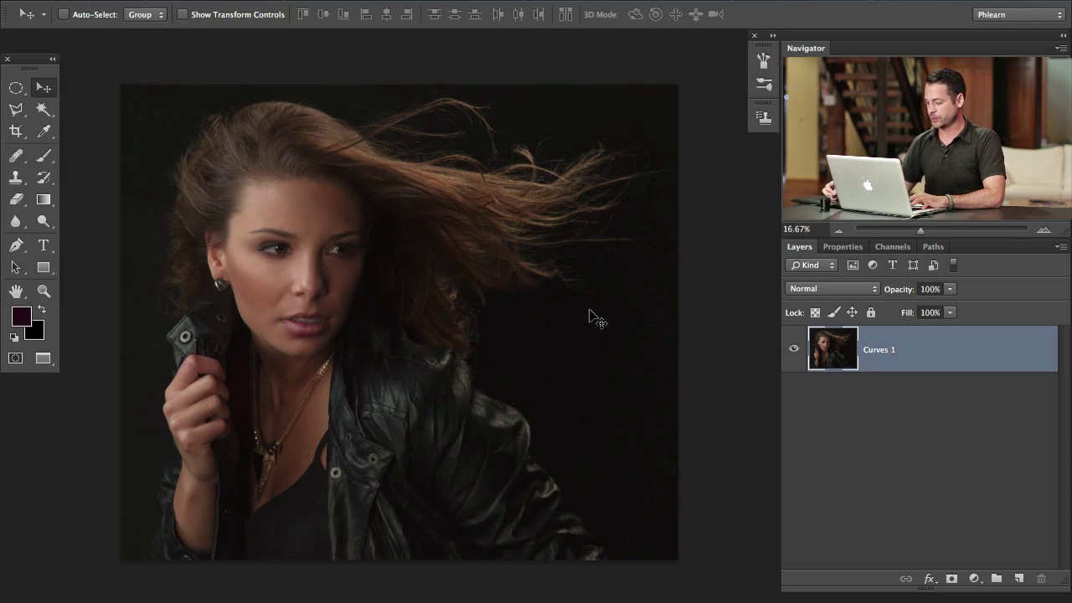
left_click(973, 579)
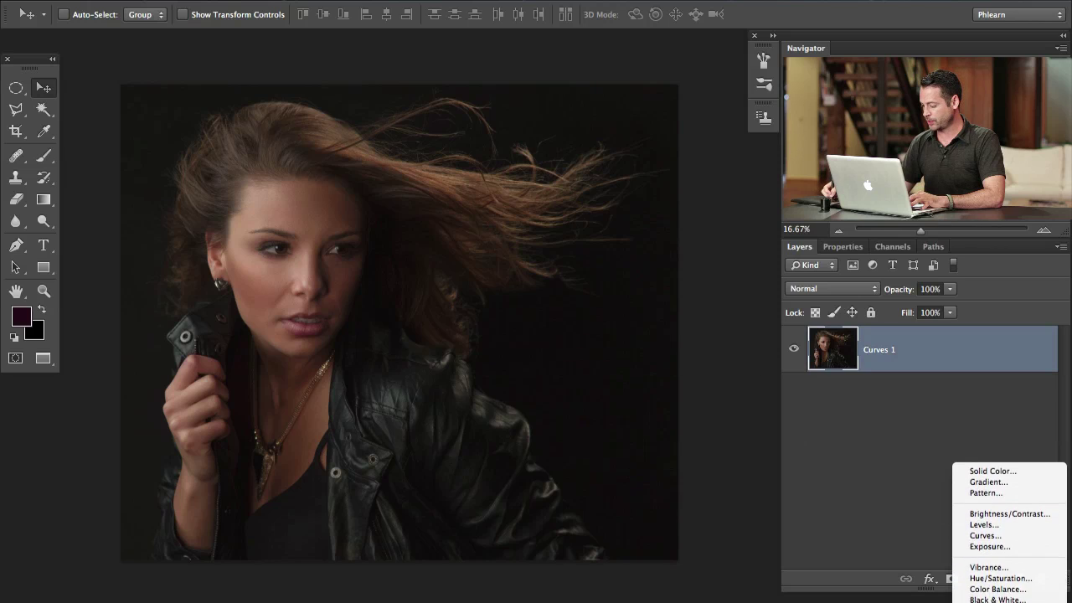
left_click(1005, 526)
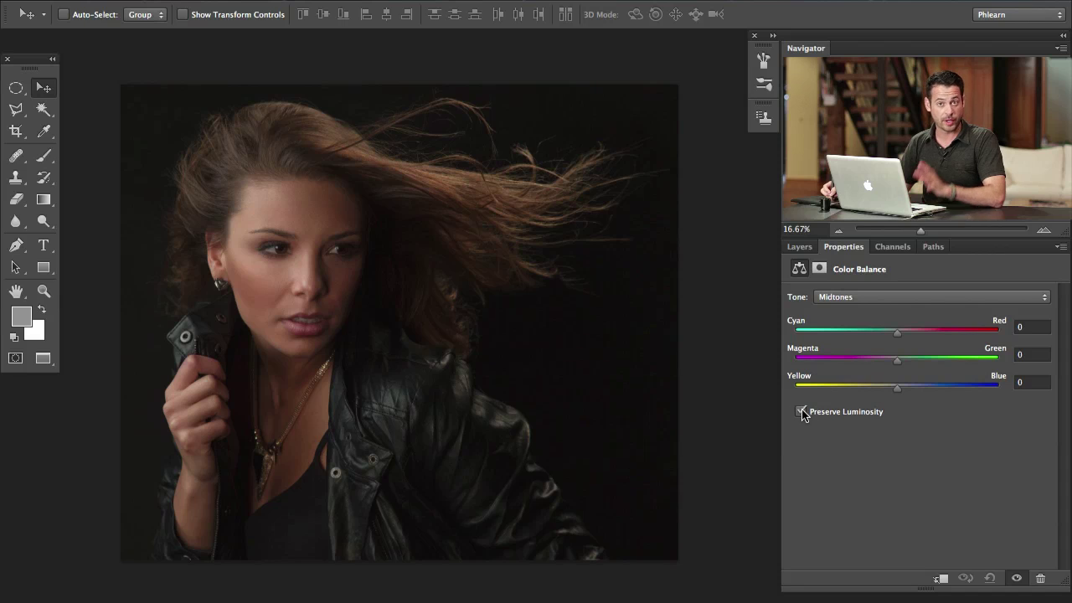
left_click(846, 298)
left_click(838, 283)
left_click_drag(897, 331, 876, 332)
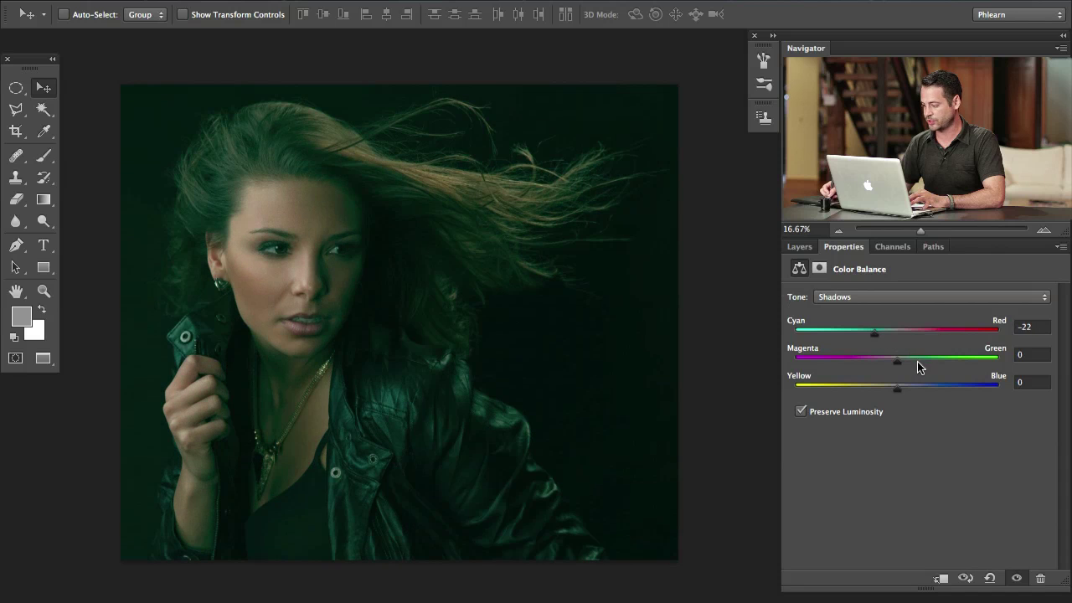
mouse_move(917, 361)
left_mouse_down()
mouse_move(879, 361)
mouse_move(922, 388)
mouse_move(879, 388)
mouse_move(901, 361)
mouse_move(924, 358)
left_mouse_up()
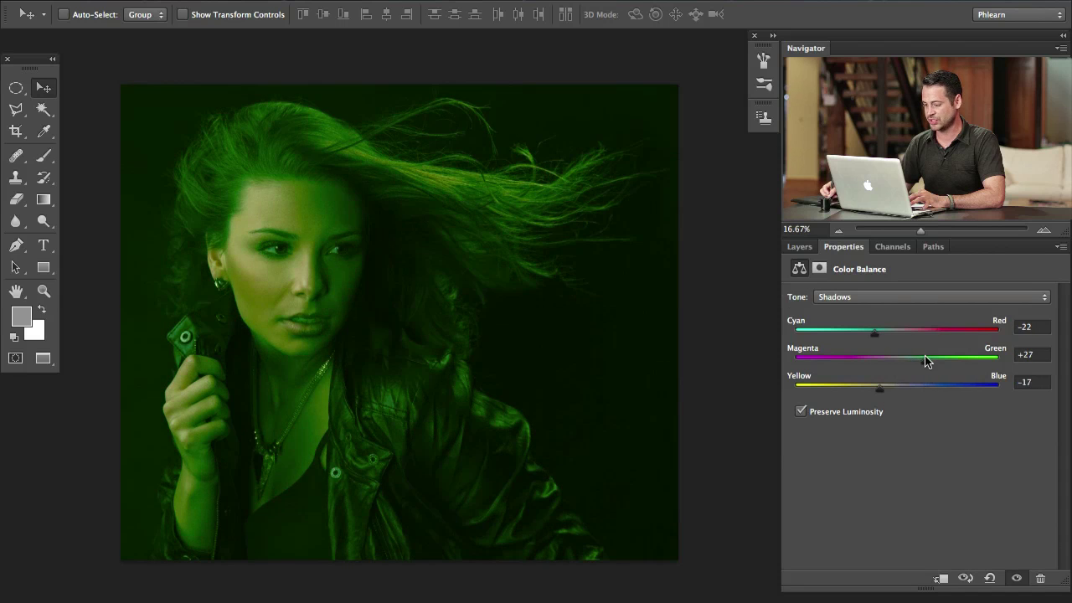
left_click_drag(875, 332, 911, 340)
left_click(989, 578)
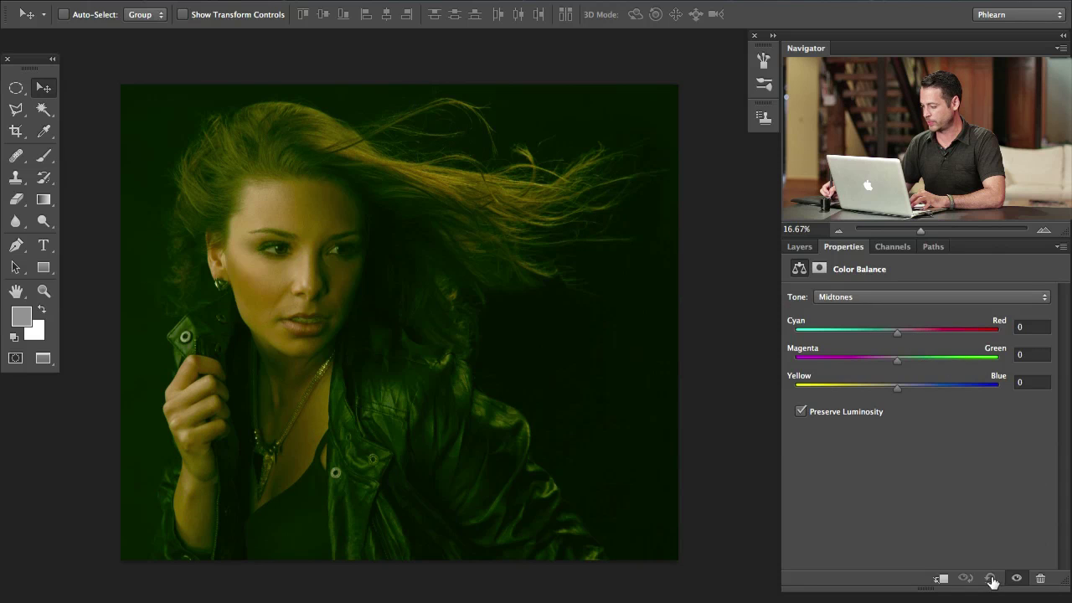
Shift the Color Balance midtones toward teal, with Magenta–Green at +39 and Yellow–Blue at +68.
left_click(849, 297)
left_click(849, 297)
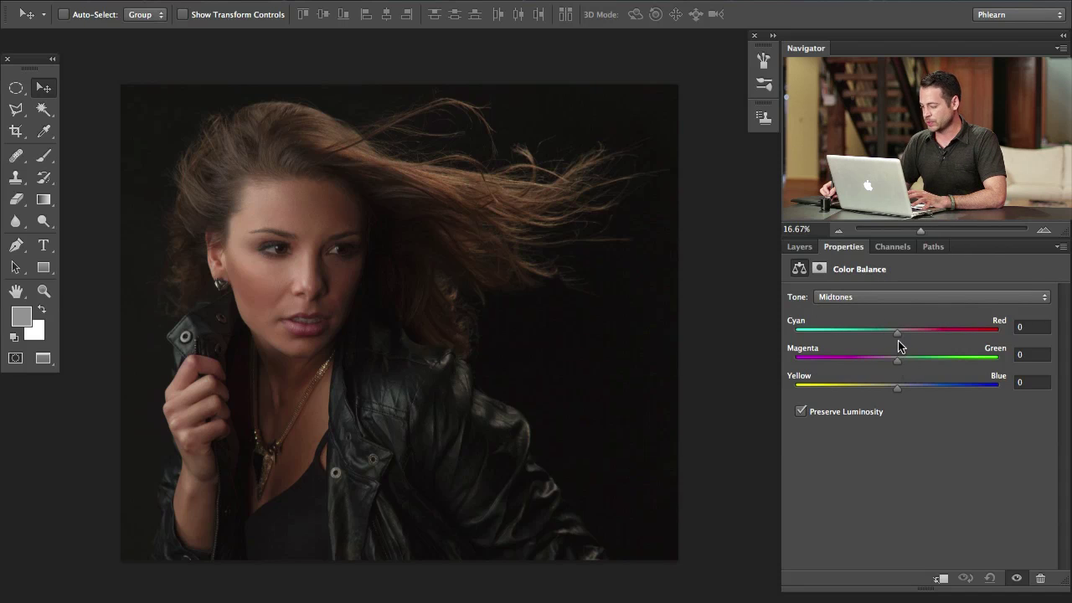
left_click_drag(897, 389, 947, 389)
left_click_drag(897, 361, 958, 386)
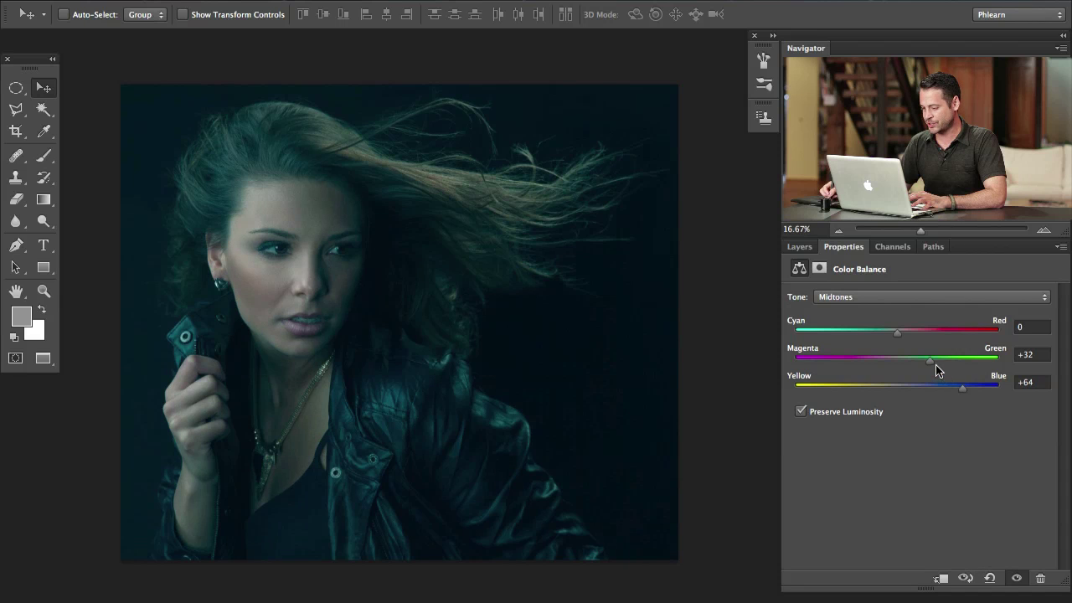
mouse_move(934, 363)
left_mouse_down()
mouse_move(966, 389)
mouse_move(937, 363)
left_mouse_up()
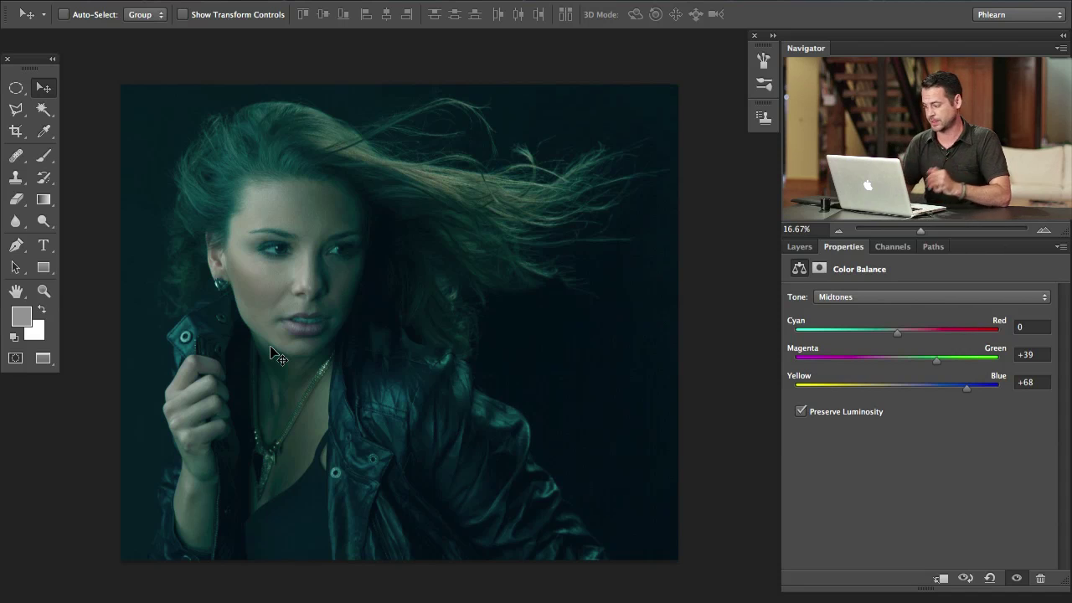
Warm the Color Balance highlights by setting Cyan–Red to +27 and Yellow–Blue to -36.
left_click(879, 297)
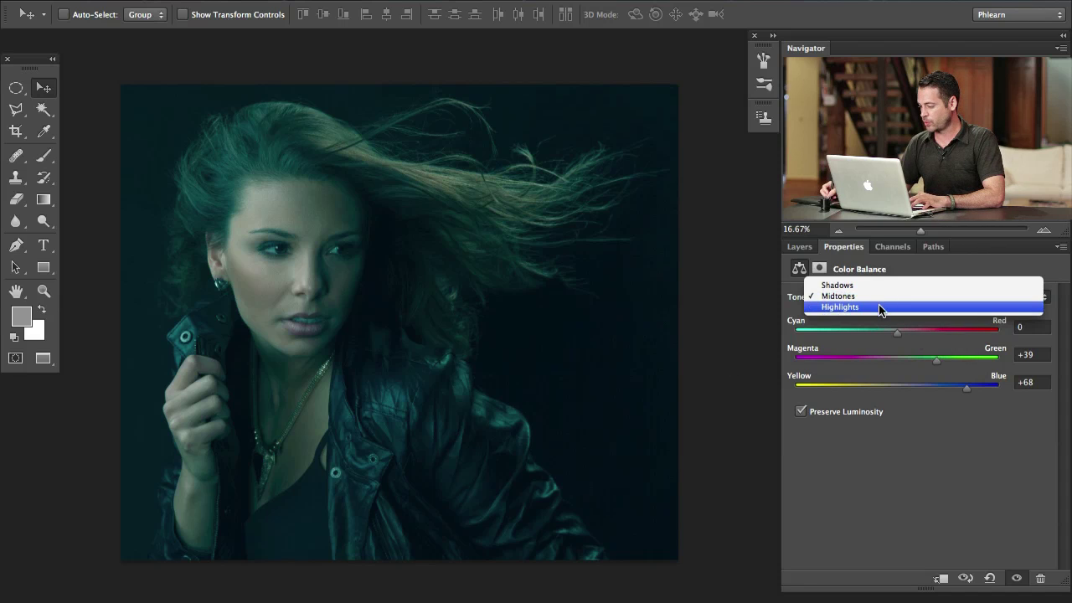
left_click(880, 307)
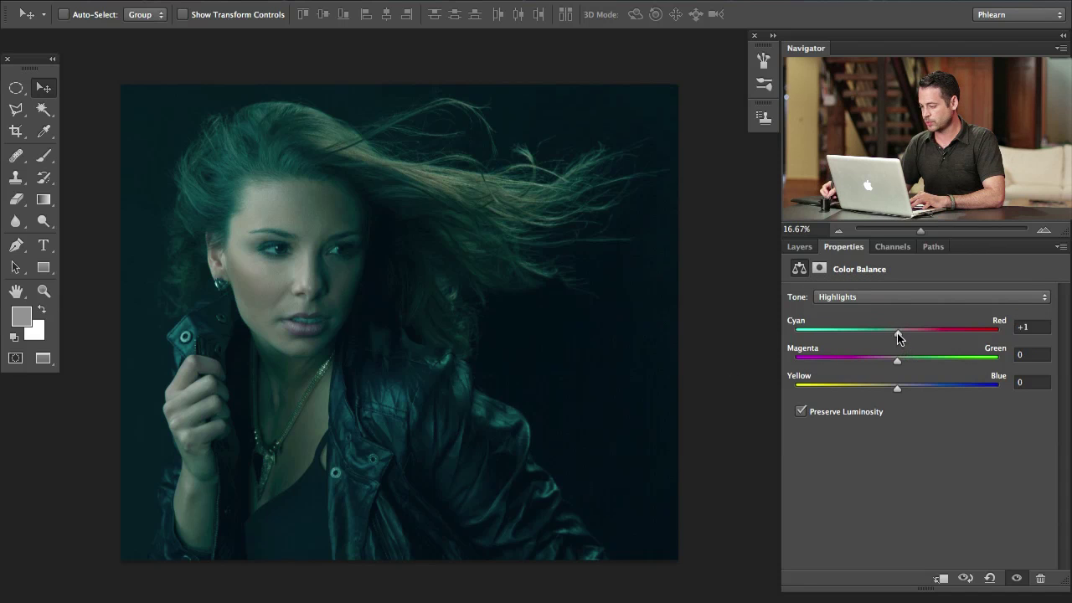
left_click_drag(897, 333, 923, 331)
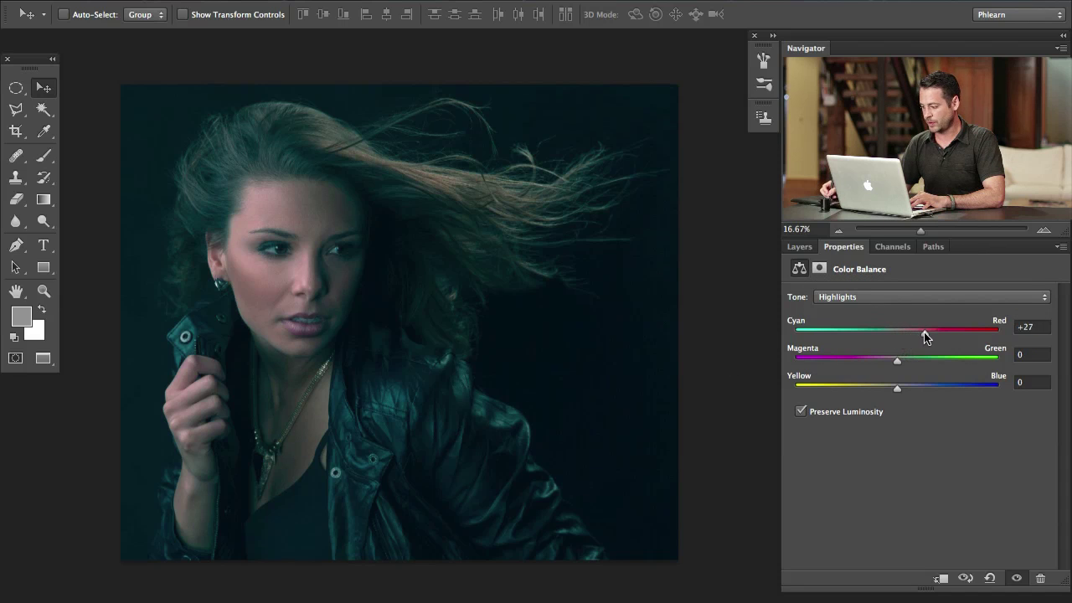
left_click_drag(898, 388, 862, 381)
left_click_drag(925, 329, 927, 331)
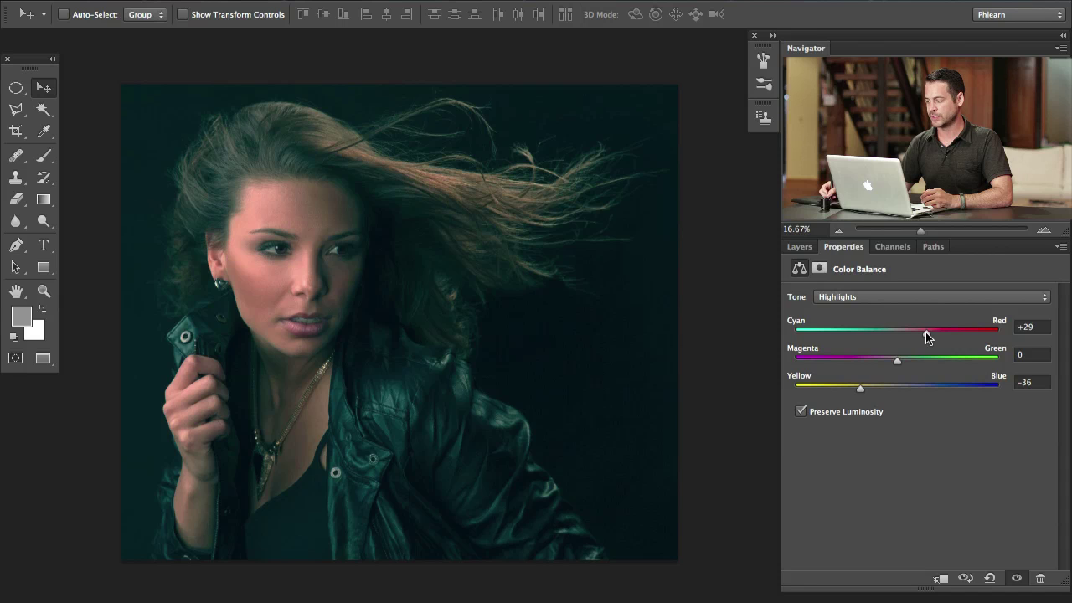
left_click_drag(925, 331, 923, 332)
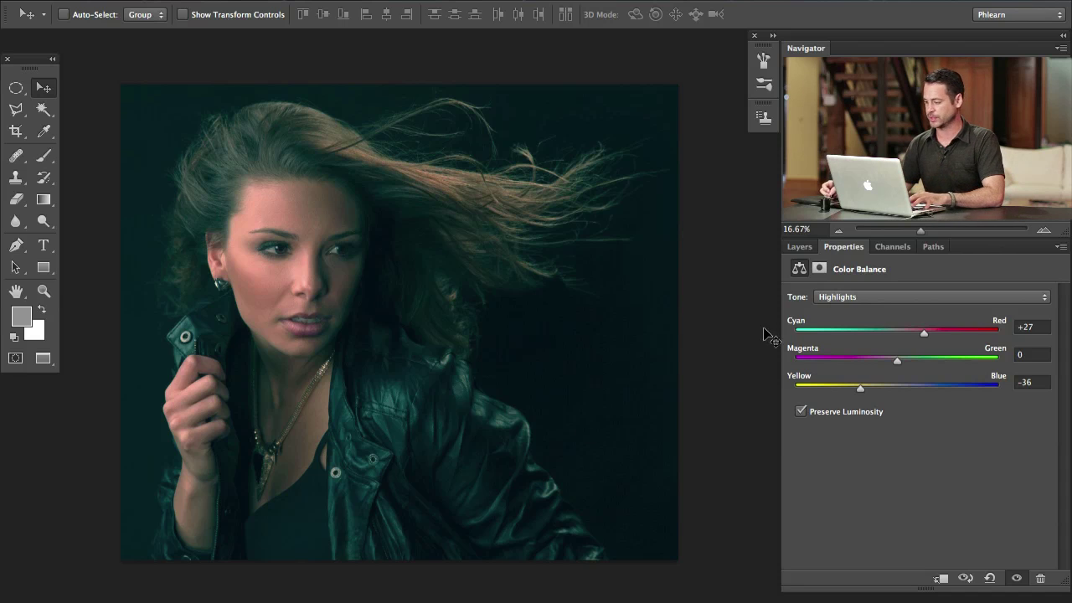
Compare the portrait with and without the Color Balance 1 layer by toggling its visibility.
left_click(800, 247)
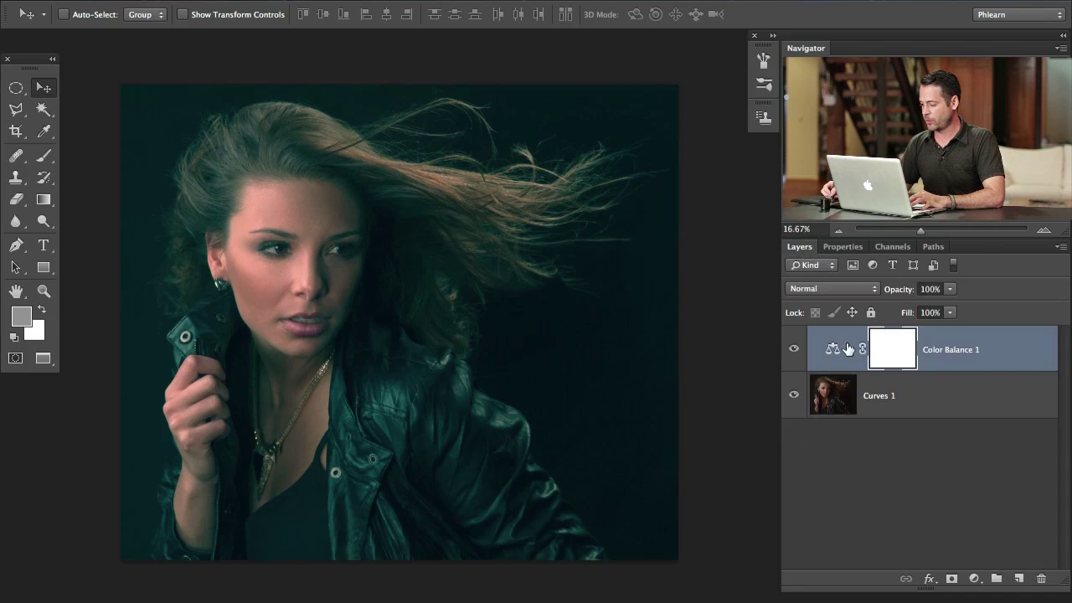
left_click(794, 351)
left_click(794, 351)
left_click(794, 351)
left_click(794, 351)
left_click(793, 351)
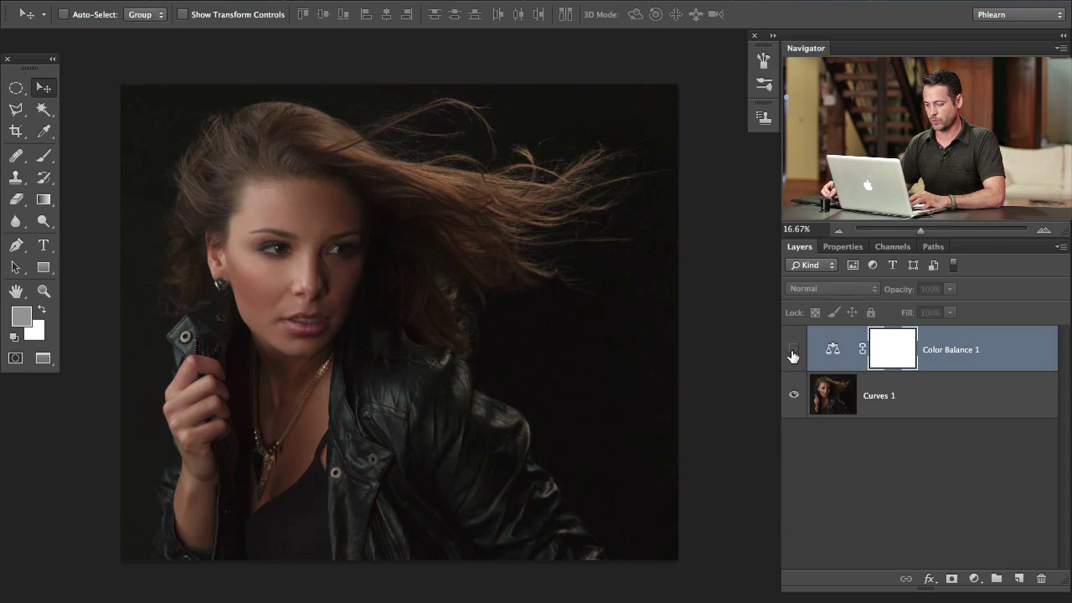
left_click(793, 351)
scroll(472, 364, "left", 2)
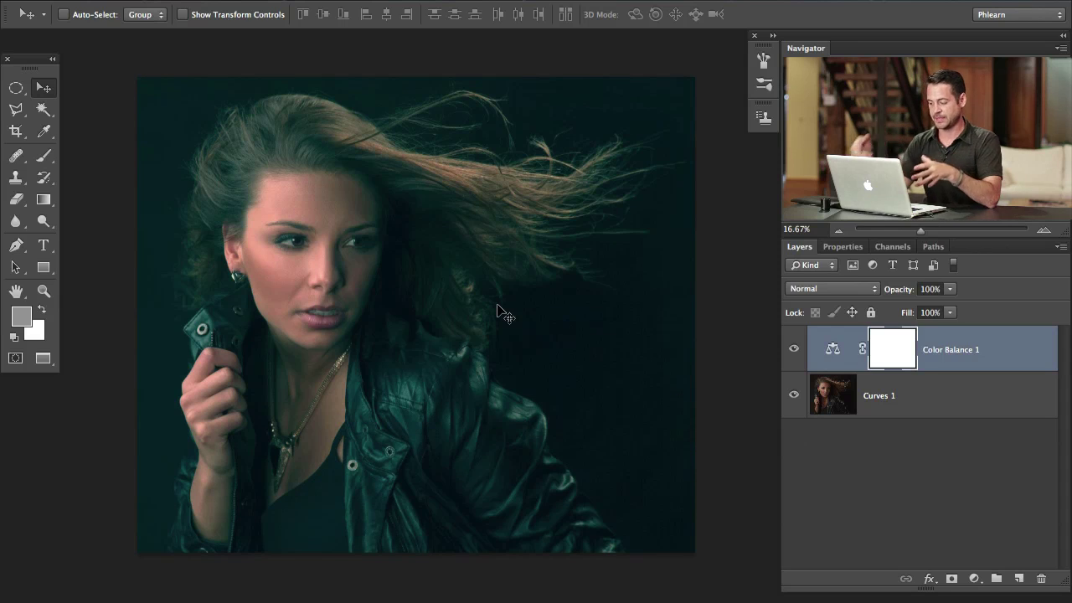
left_click(792, 350)
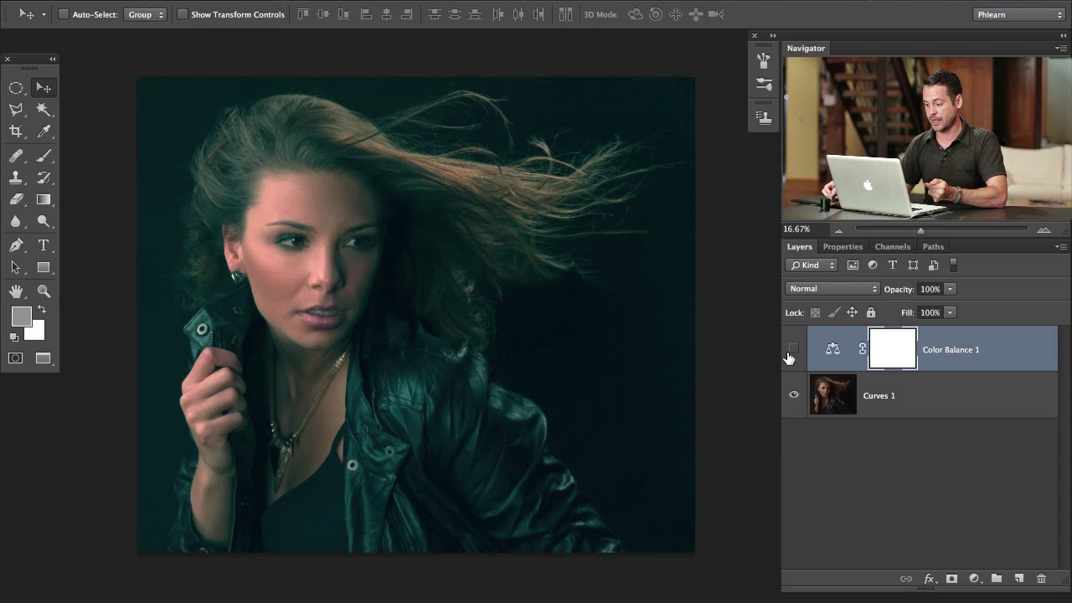
left_click(792, 350)
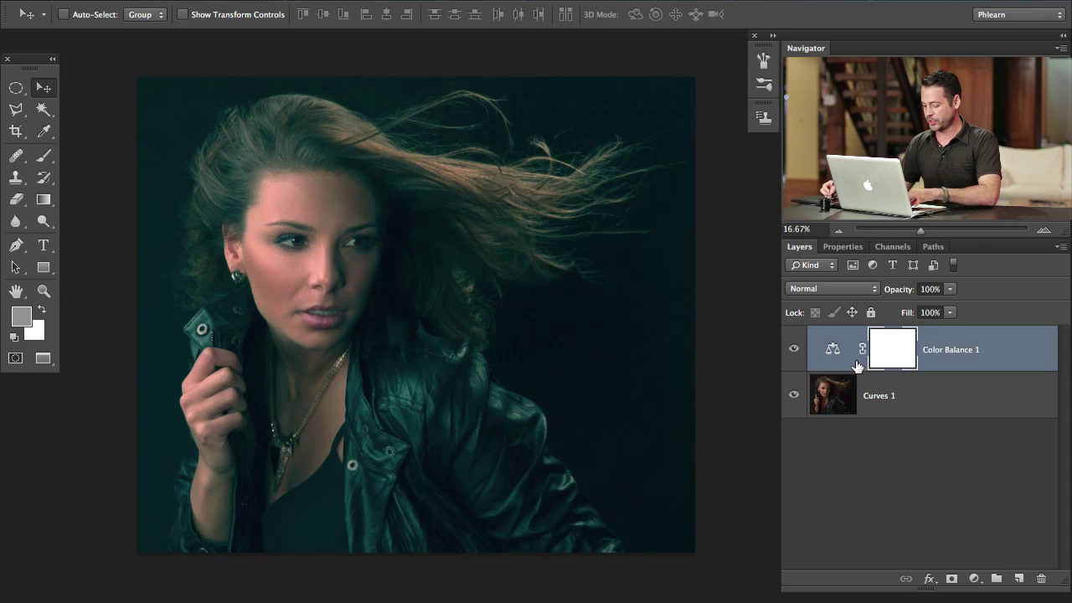
Duplicate the Color Balance 1 layer and hide both Color Balance layers.
key("super+j")
key("super+comma")
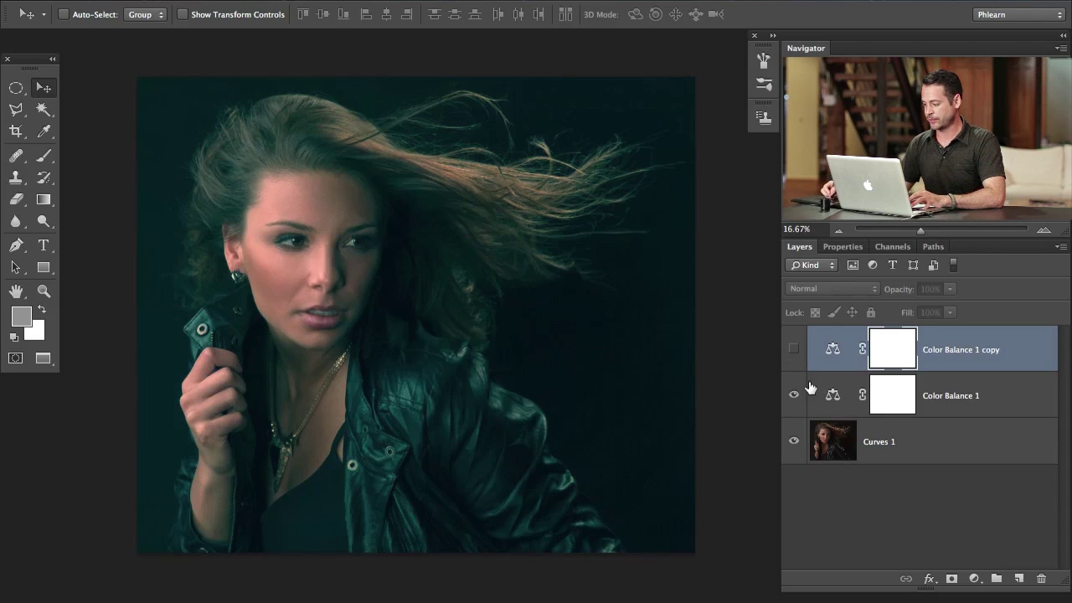
left_click(794, 394)
On the Curves 1 layer, select the skin tones with Color Range, sampling the forehead and adding further samples from the face.
left_click(916, 441)
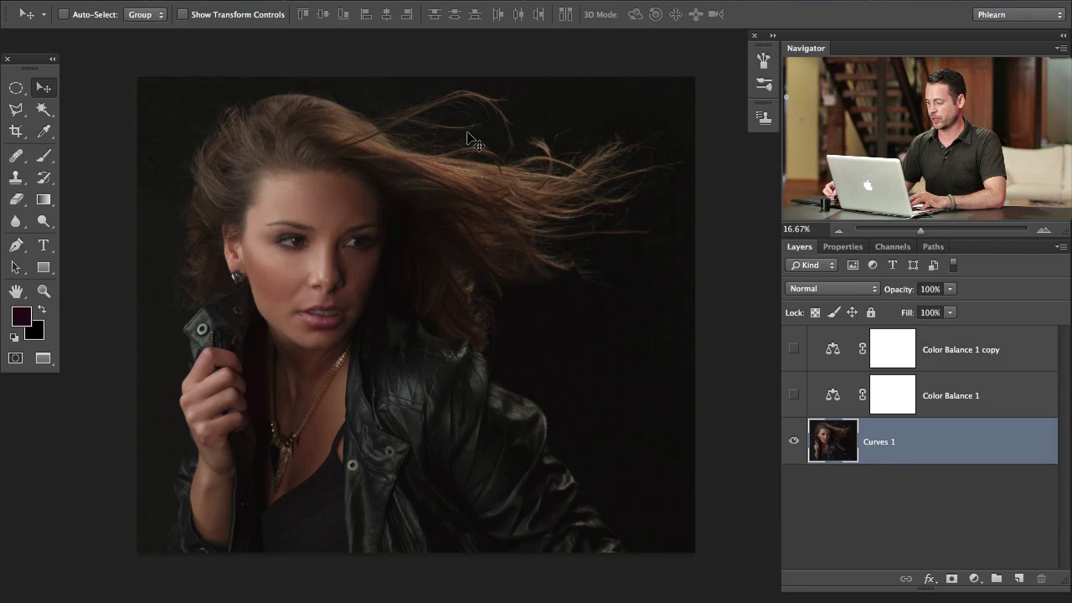
left_click(365, 3)
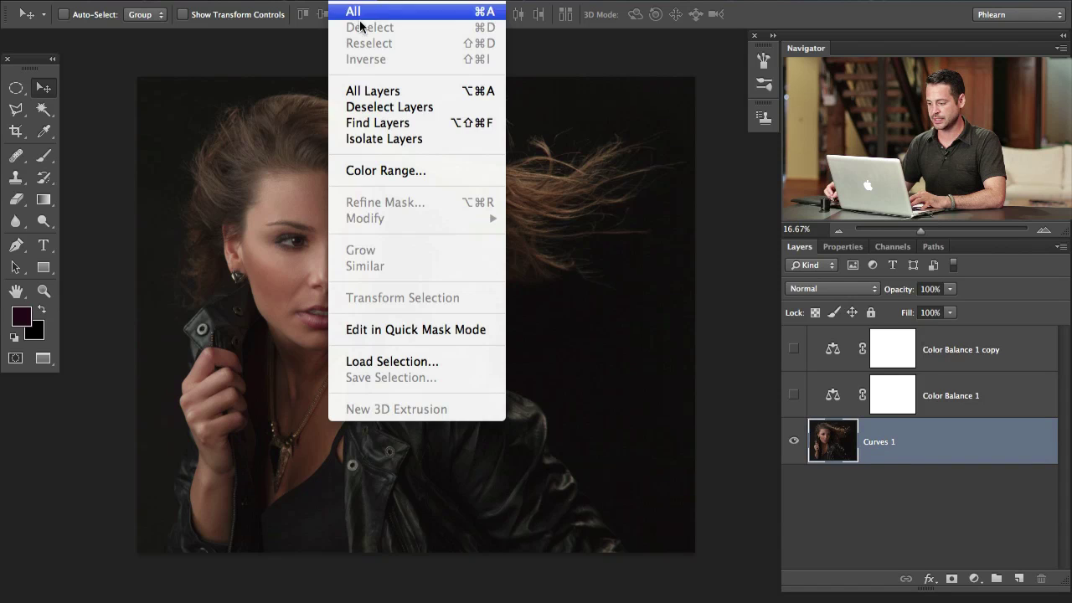
left_click(395, 173)
left_click(333, 211)
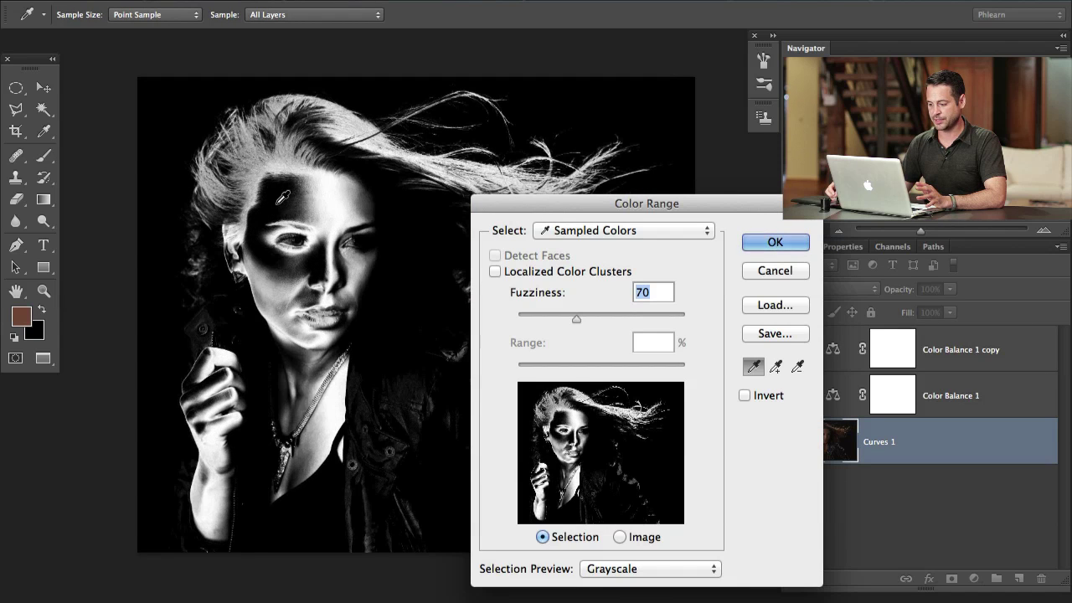
left_click_drag(664, 204, 611, 182)
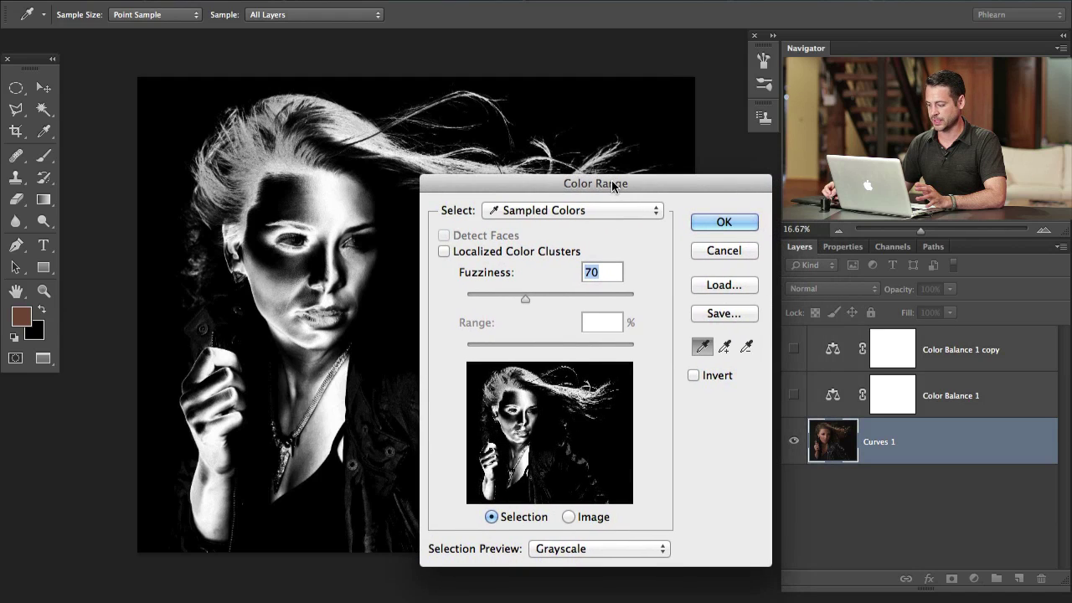
left_click(721, 345)
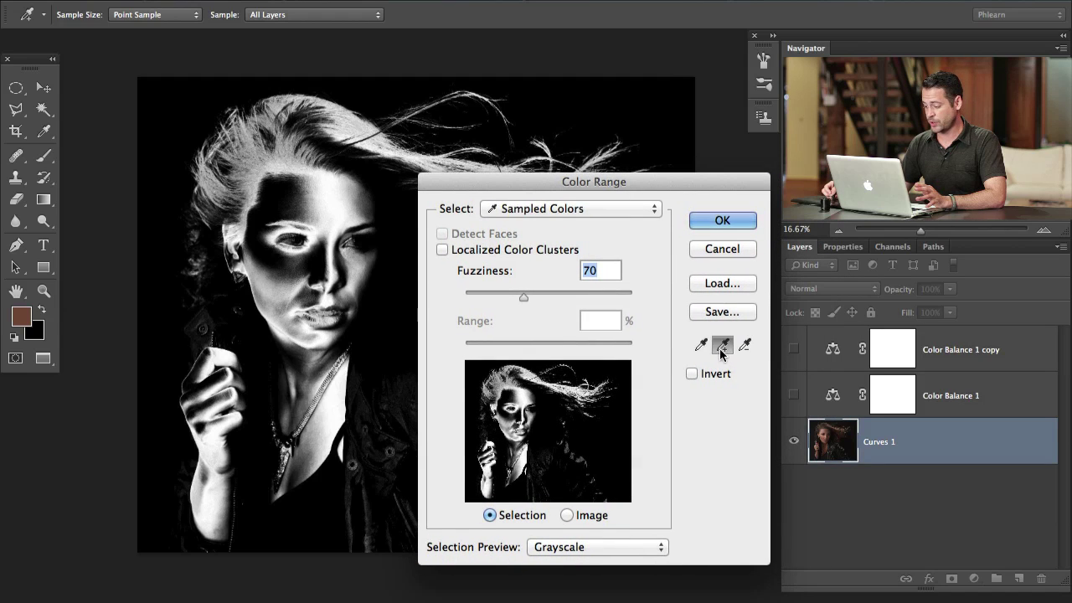
left_click(293, 203)
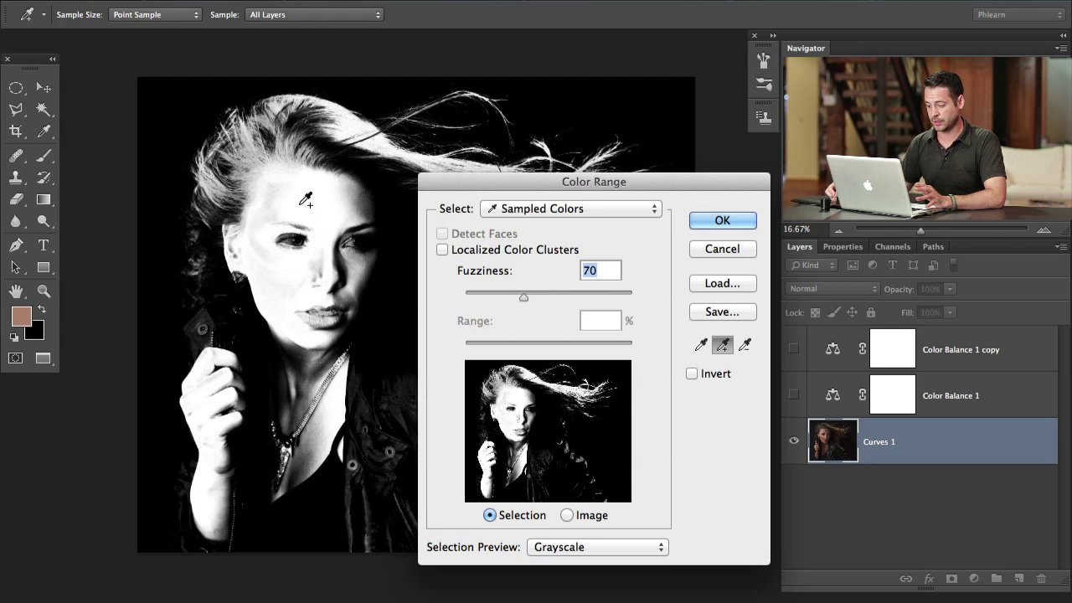
left_click(324, 269)
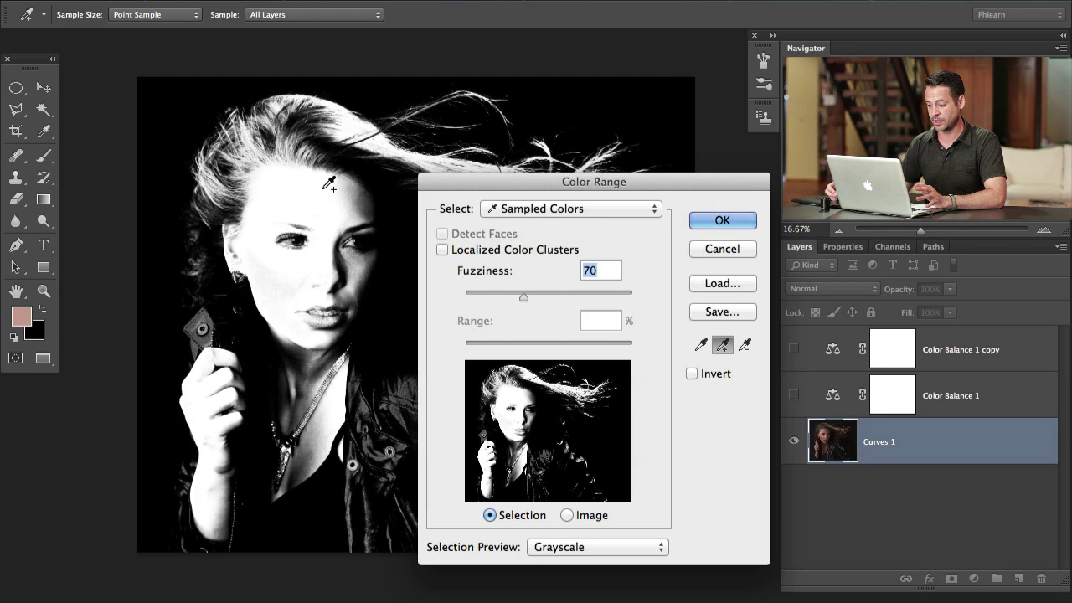
left_click(722, 221)
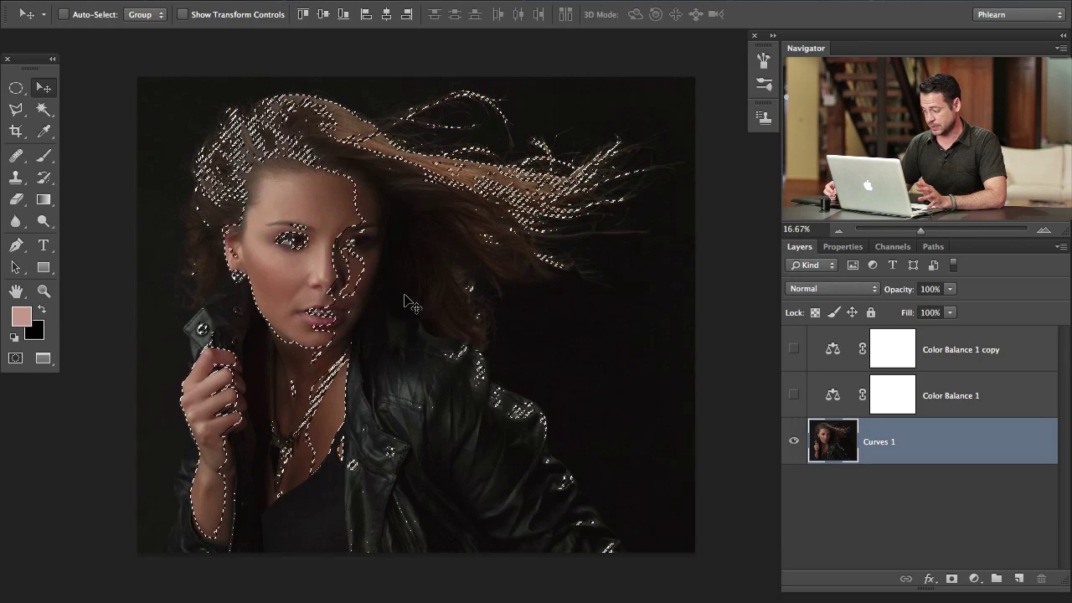
Show the Color Balance 1 layer, fill the selected skin-tone areas with black on its mask, and deselect.
left_click(795, 397)
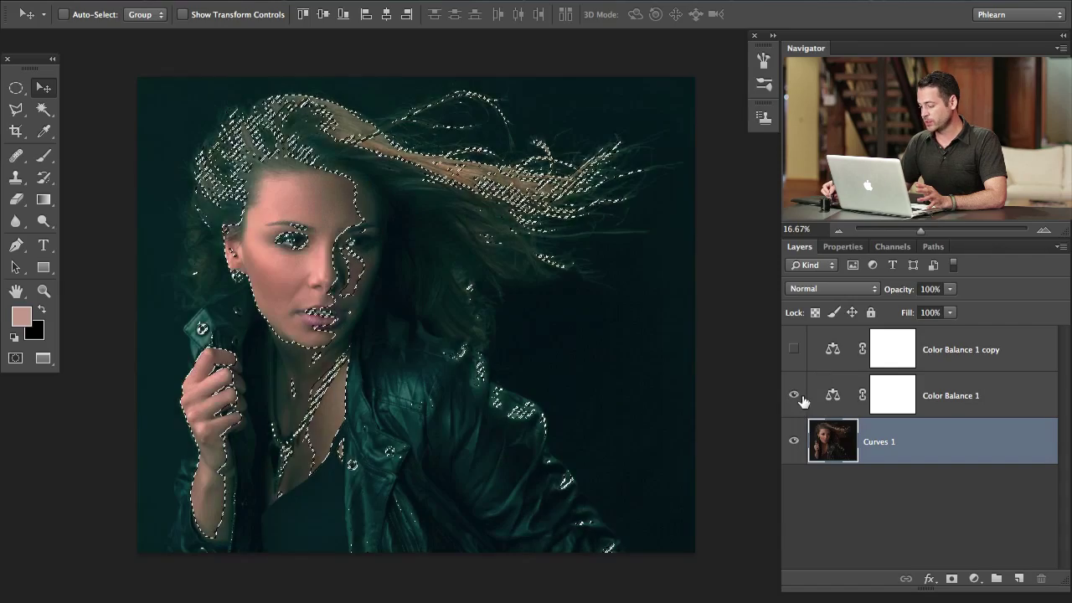
left_click(904, 402)
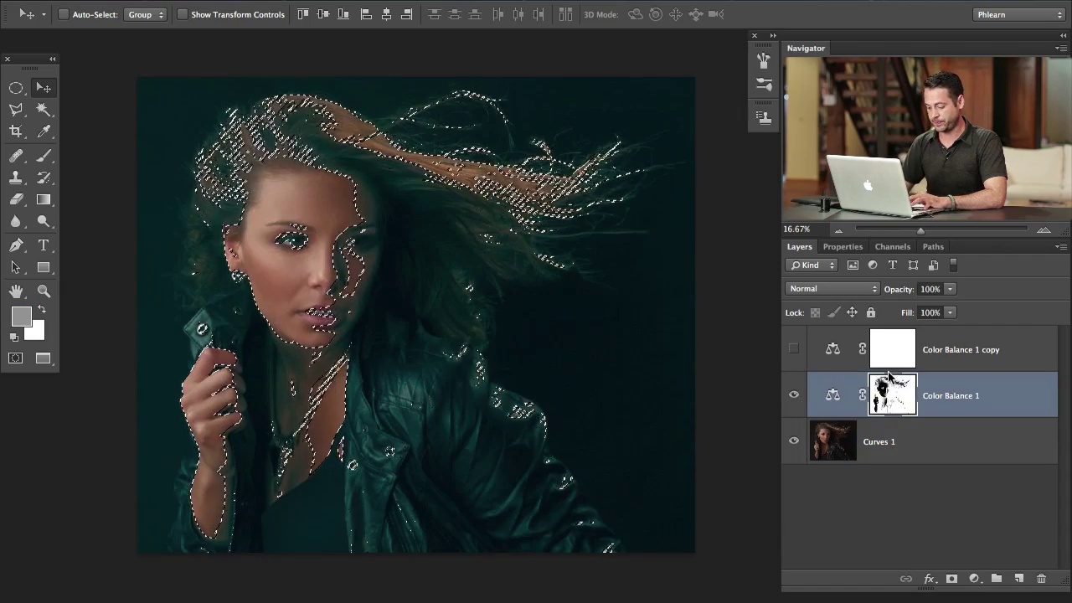
key("alt+BackSpace")
key("super+d")
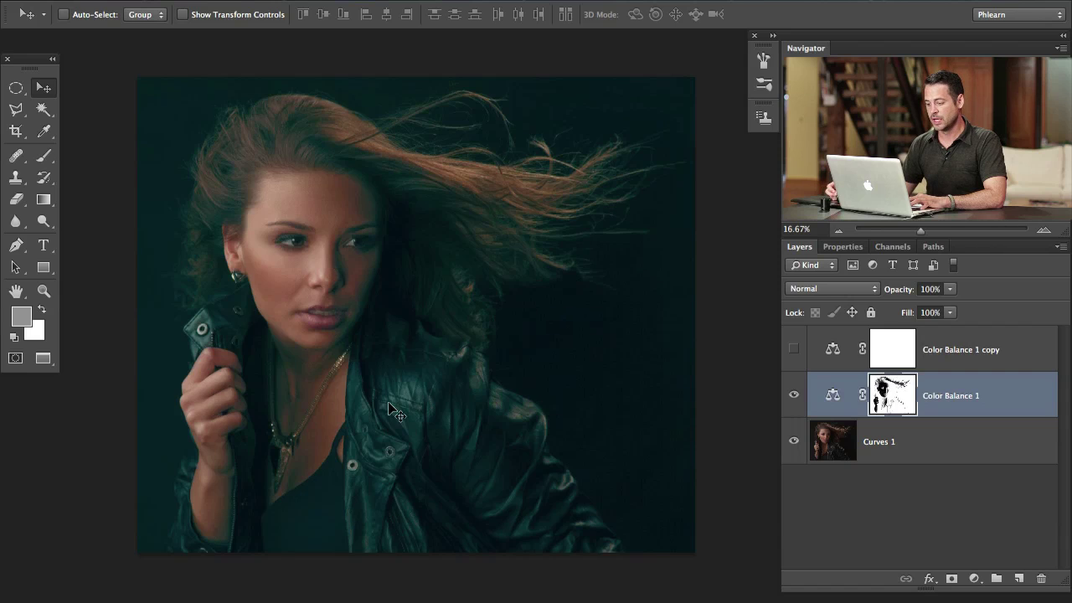
scroll(391, 385, "right", 2)
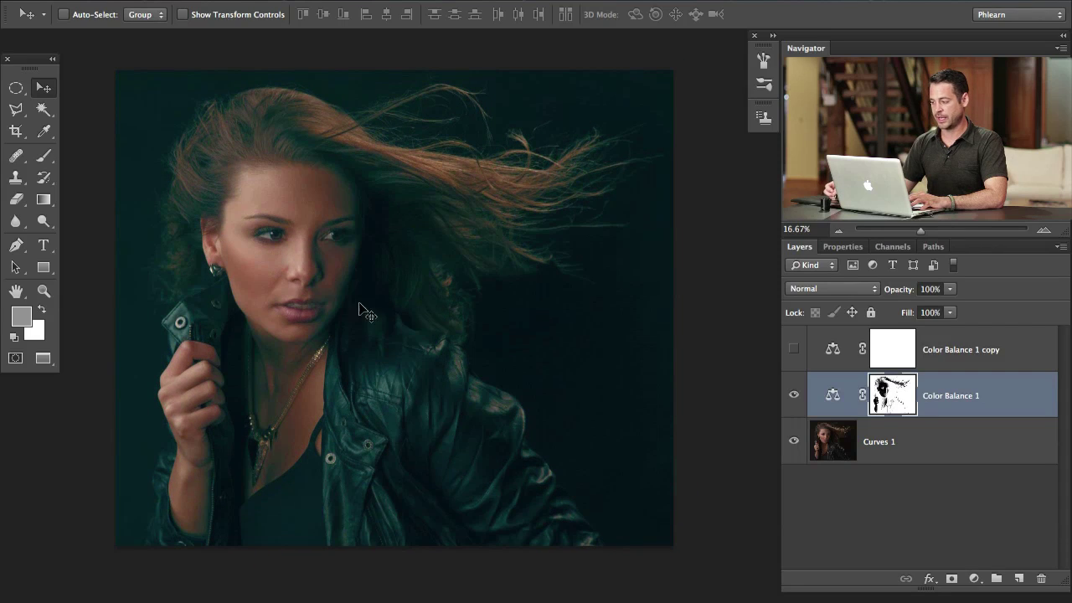
Compare the image with the Color Balance 1 layer toggled and view its mask on its own.
left_click(794, 400)
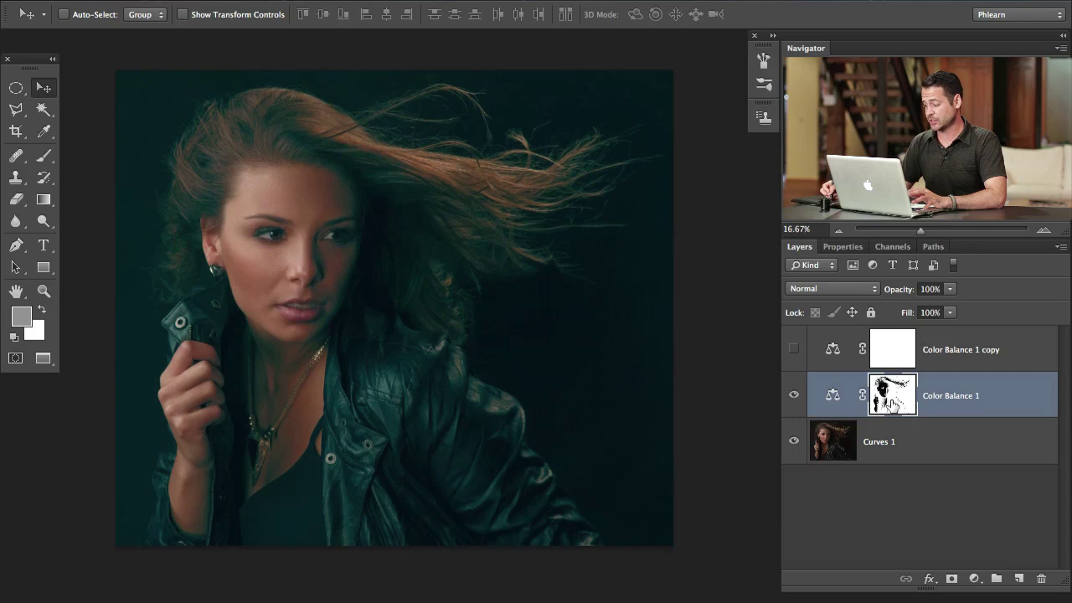
left_click(889, 397, "alt")
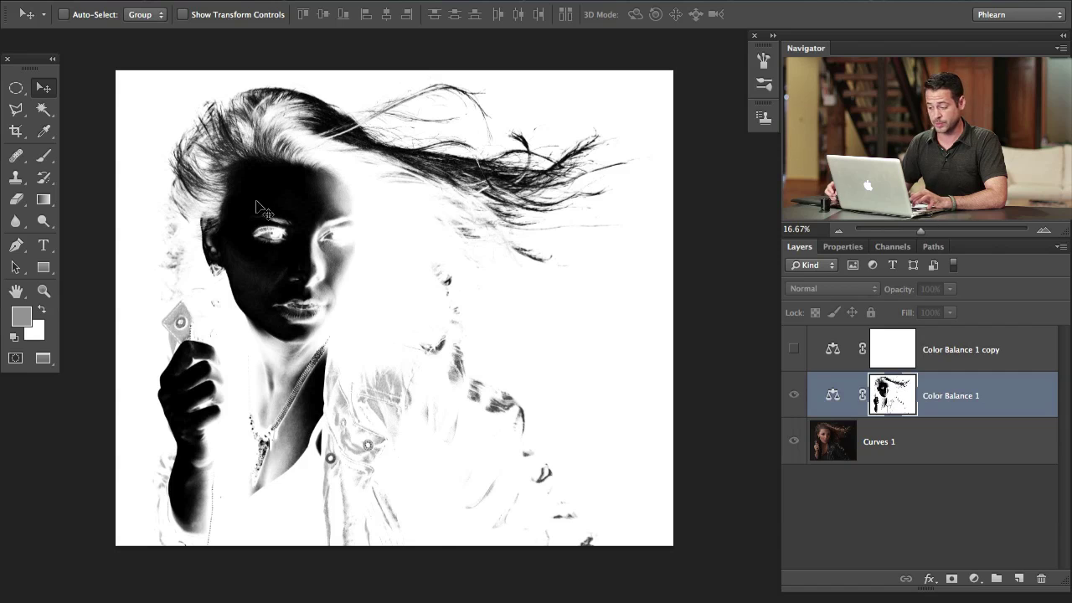
left_click(894, 401, "alt")
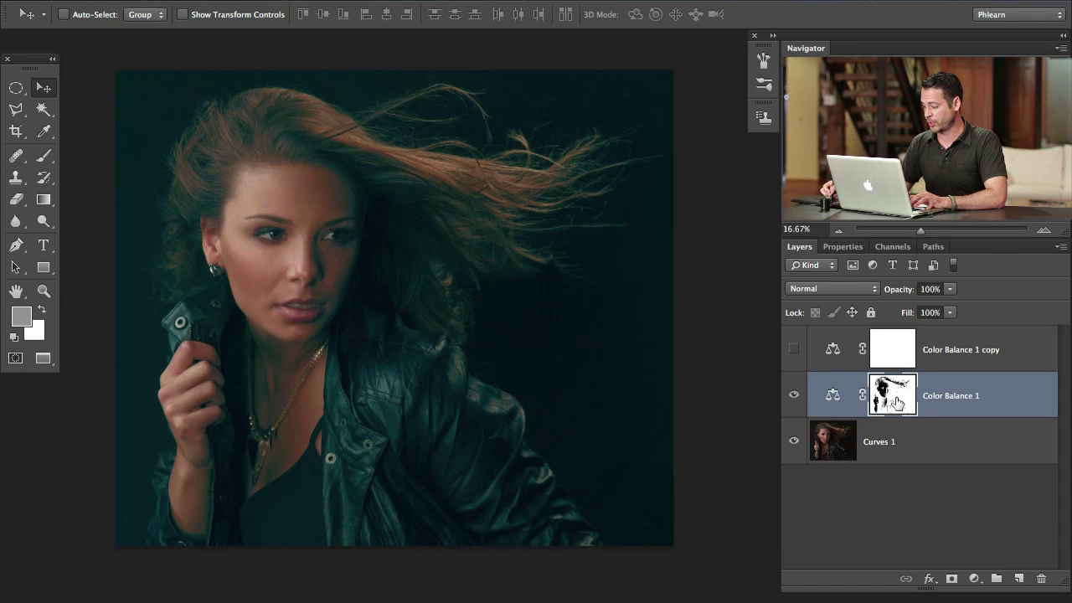
Set the Color Balance 1 mask's density to 80% and its feather to about 7.9 px, and view the softened mask.
left_click(842, 246)
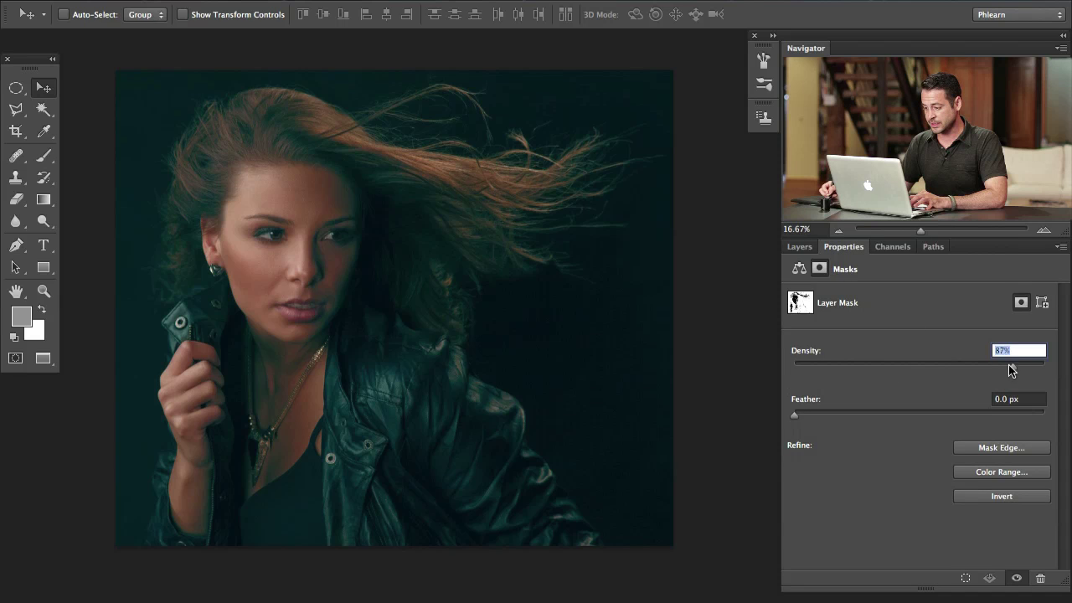
left_click_drag(996, 366, 993, 366)
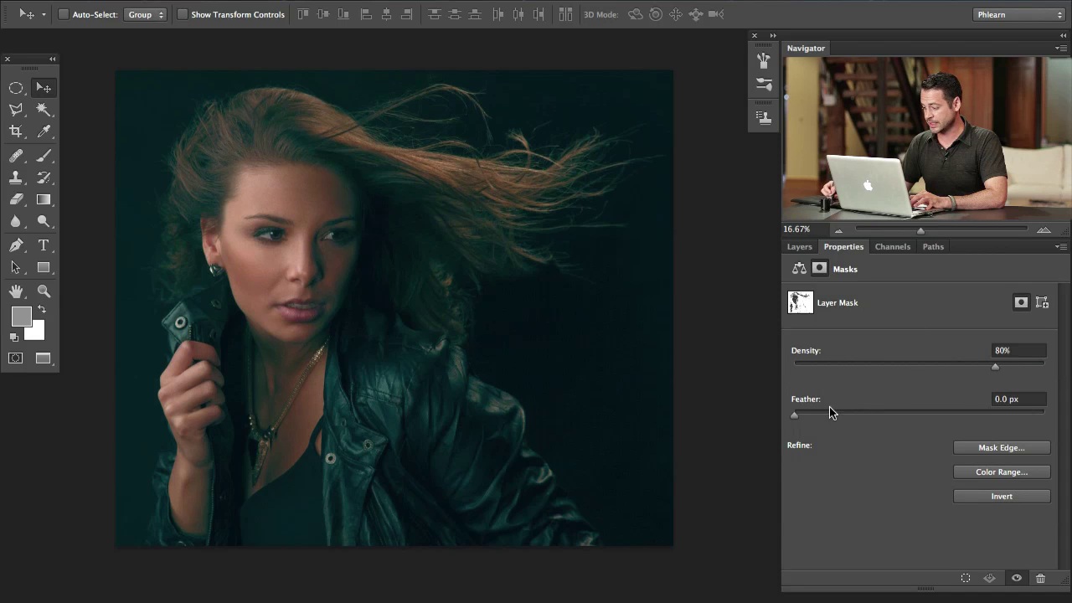
left_click(854, 415)
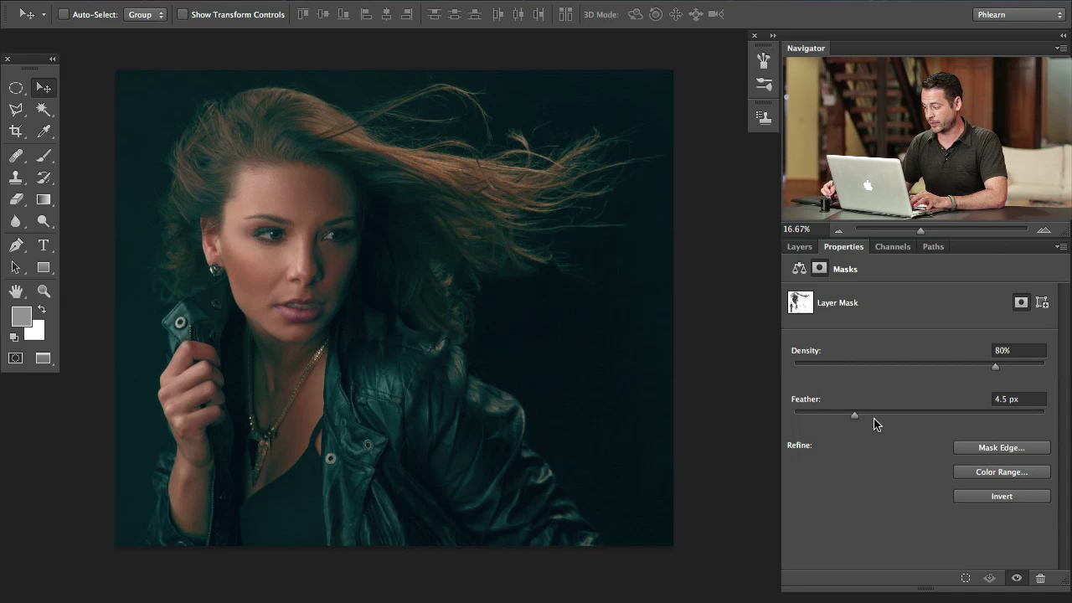
left_click(800, 246)
left_click(897, 393, "alt")
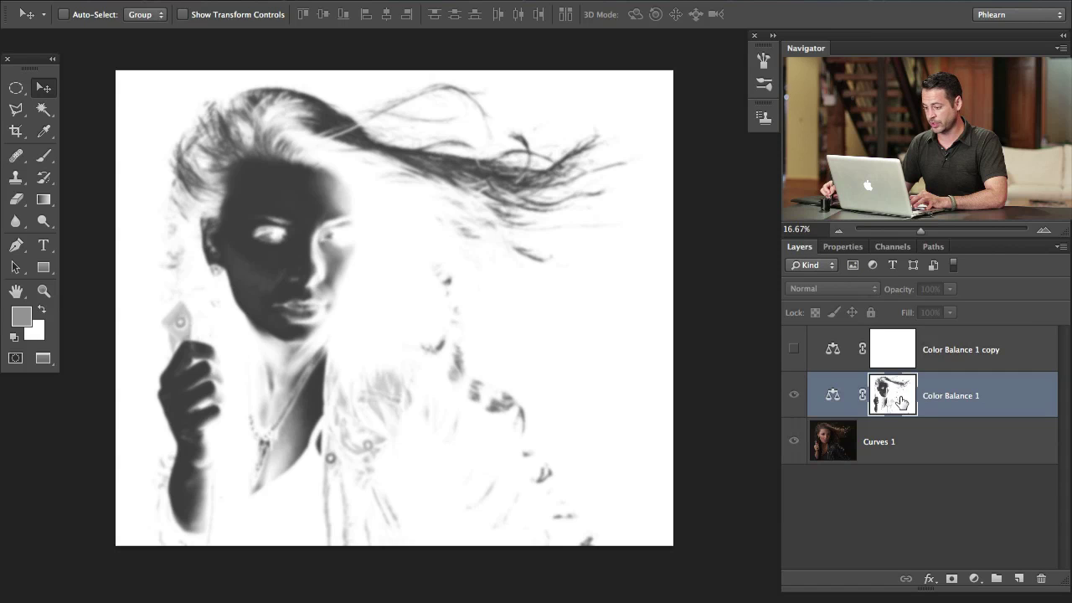
left_click(875, 402, "alt")
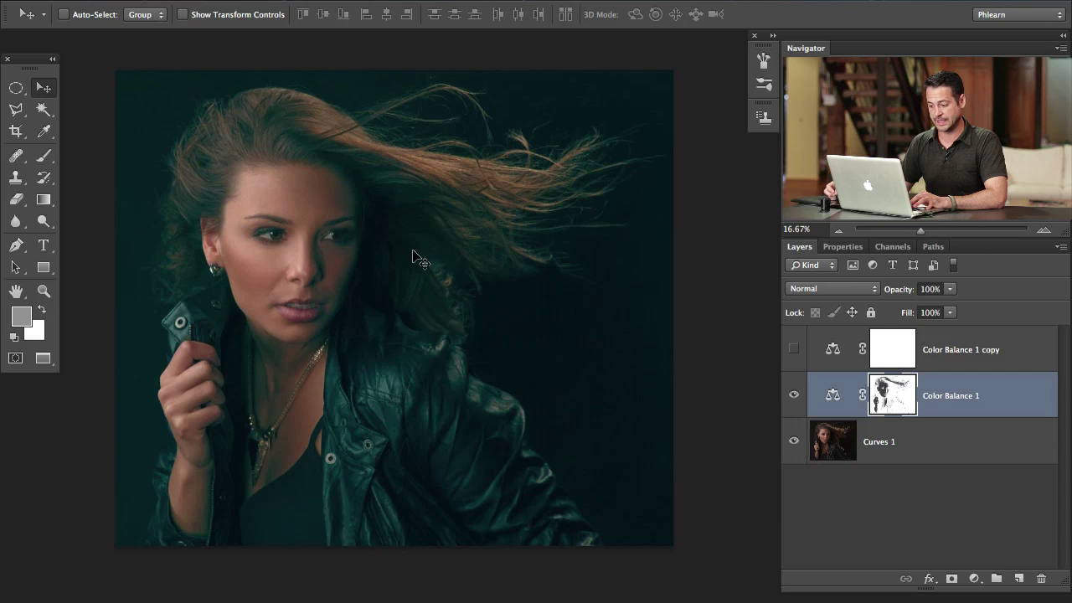
Hide Color Balance 1 and toggle Color Balance 1 copy to compare the portrait with and without it, leaving the copy selected and hidden.
left_click(794, 395)
left_click(794, 350)
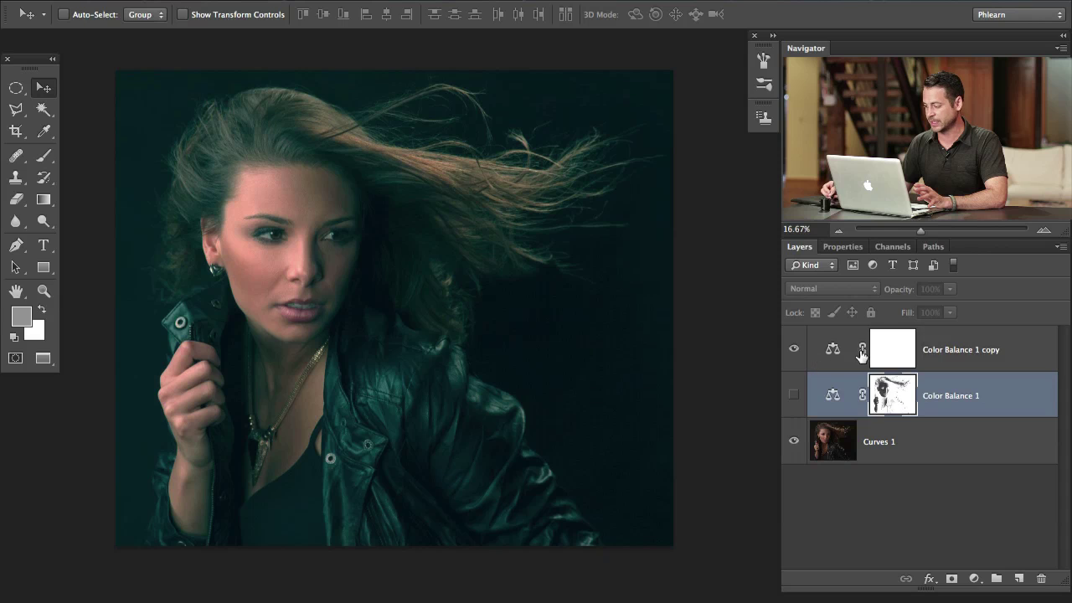
left_click(908, 358)
left_click(794, 350)
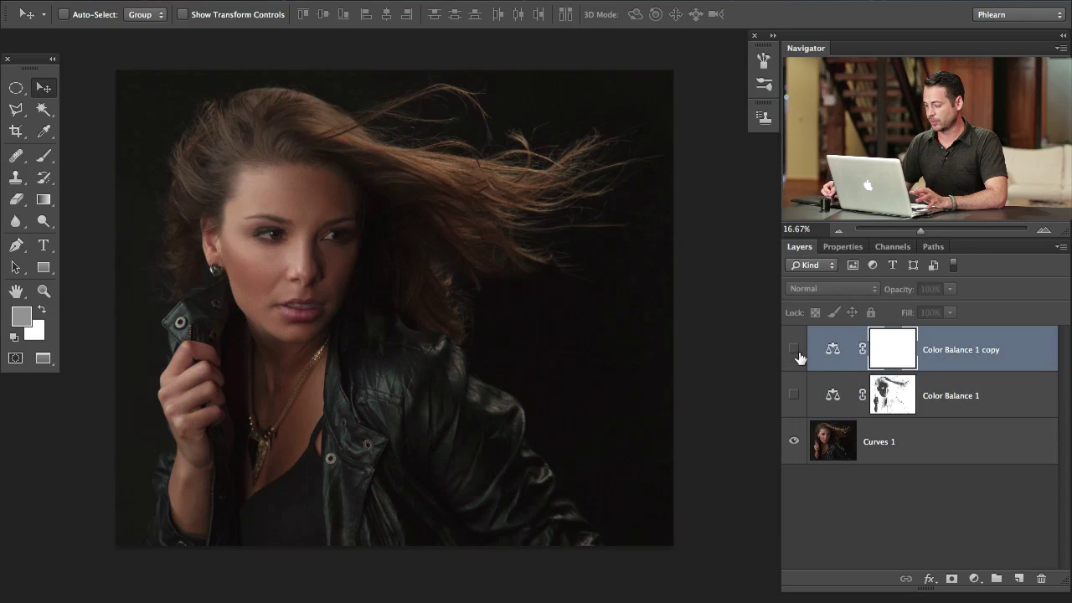
left_click(794, 351)
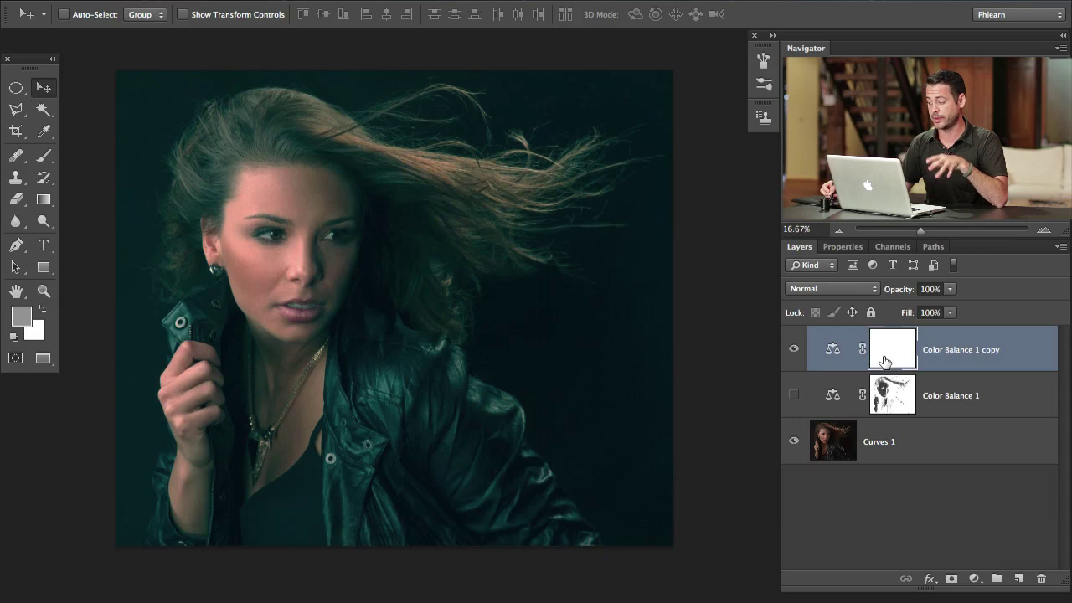
left_click(794, 350)
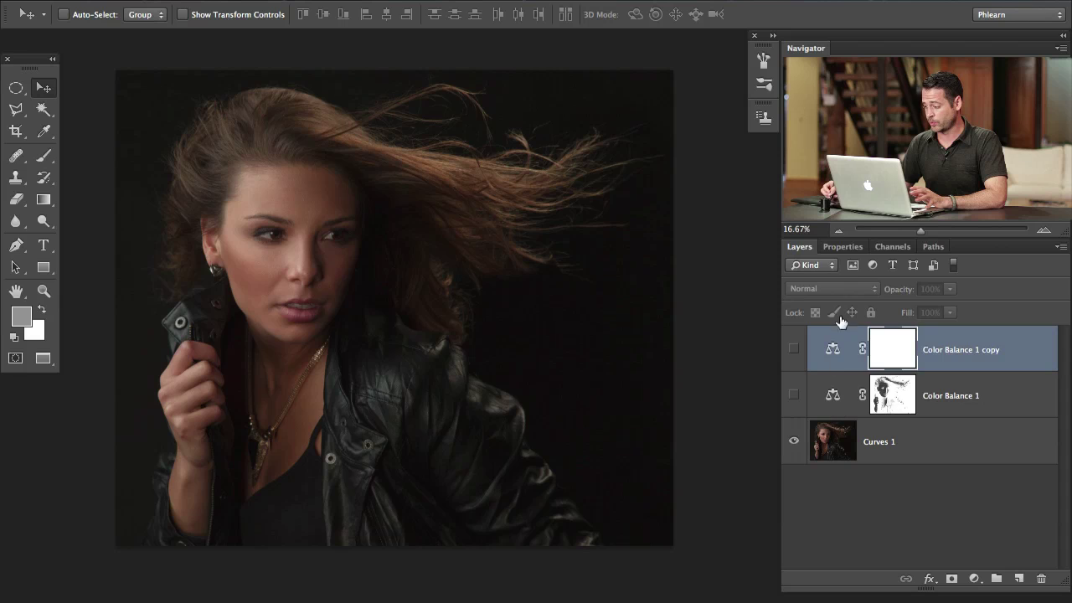
Duplicate the Red channel.
left_click(892, 247)
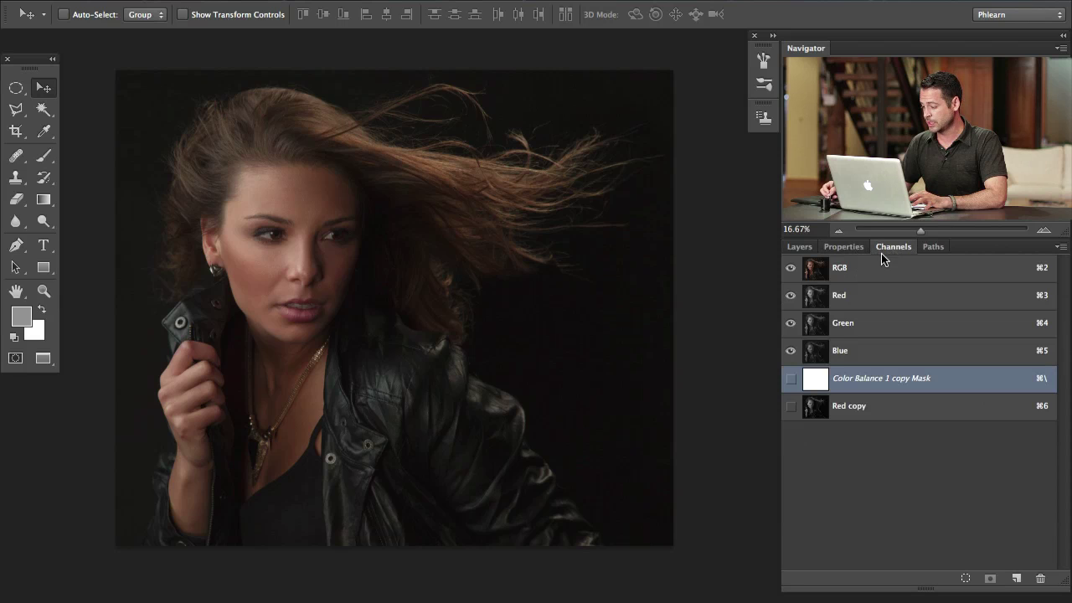
left_click(865, 297)
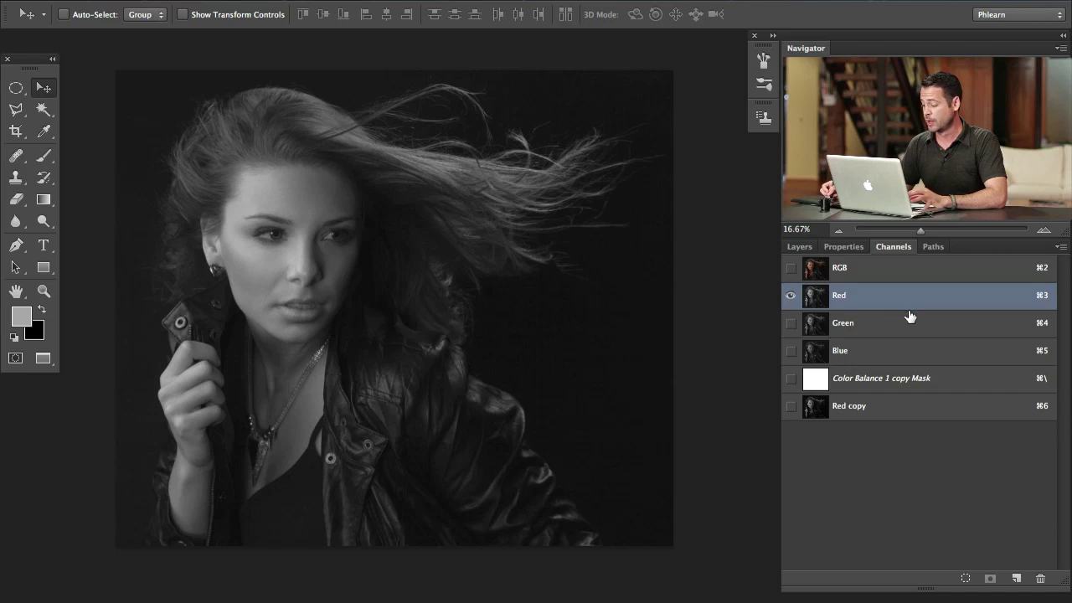
left_click_drag(873, 303, 1016, 577)
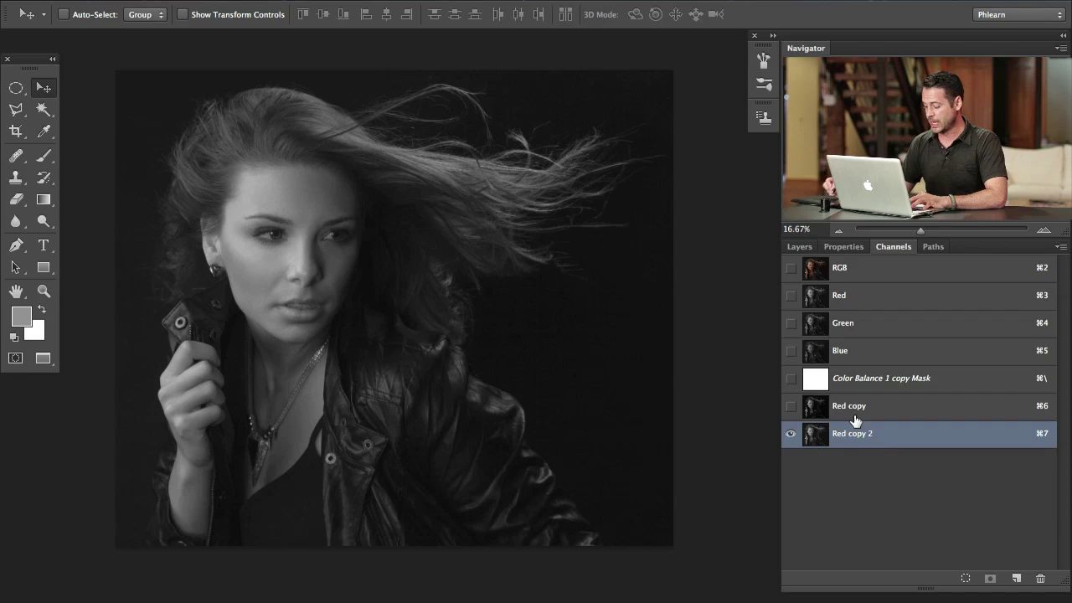
Darken the shadows of the Red copy 2 channel with Levels, setting the black input level to 12.
key("super+l")
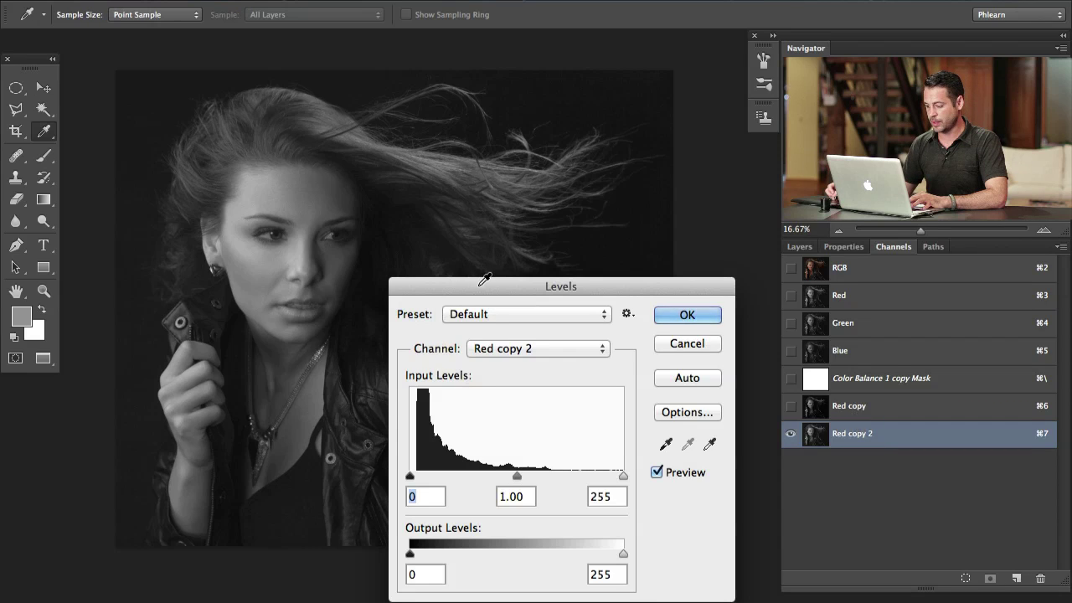
left_click_drag(485, 283, 499, 284)
left_click_drag(425, 477, 435, 480)
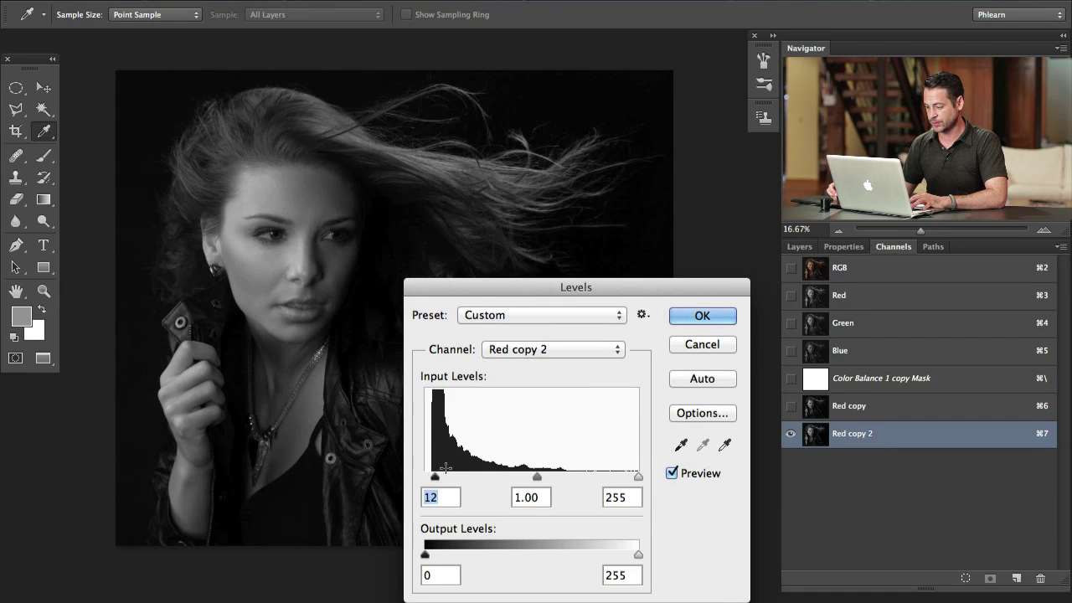
left_click(702, 316)
key("v")
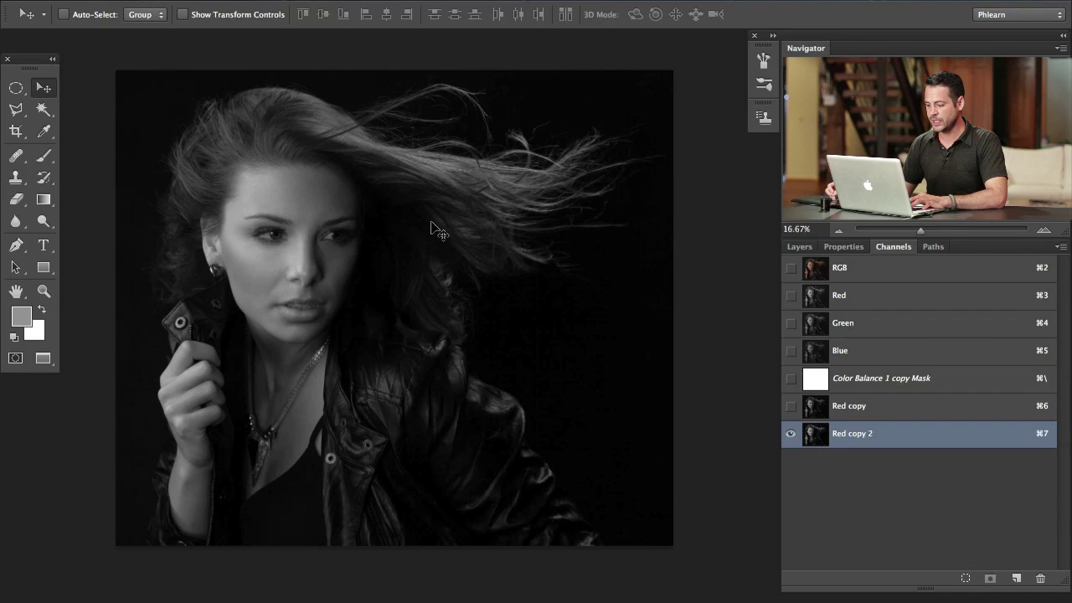
Load Red copy 2 as a selection, fill it with black on the Color Balance 1 copy mask, and deselect.
scroll(452, 377, "down", 1)
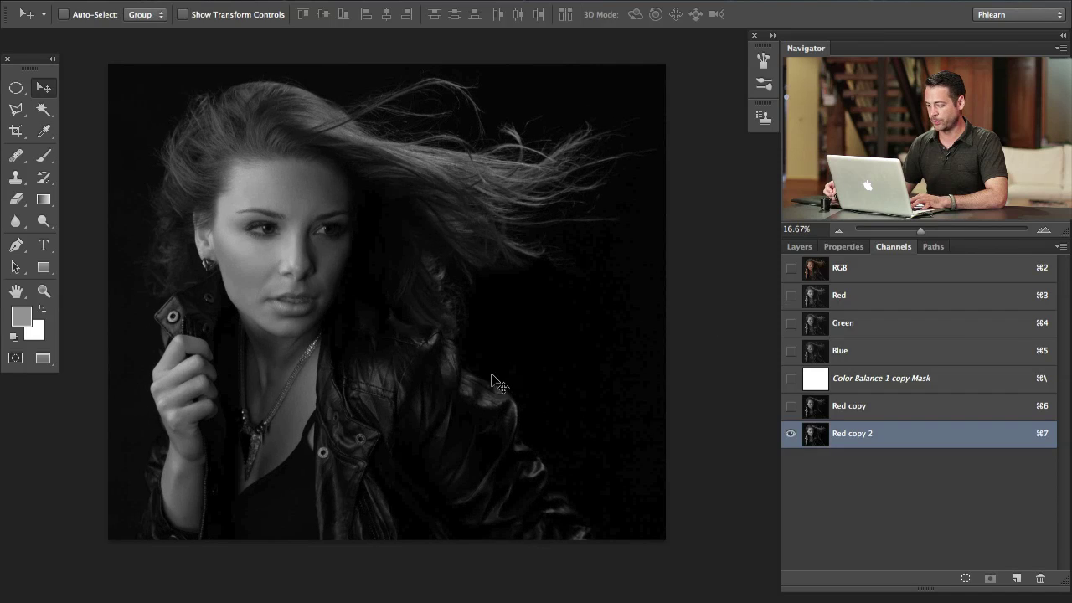
left_click(812, 438, "super")
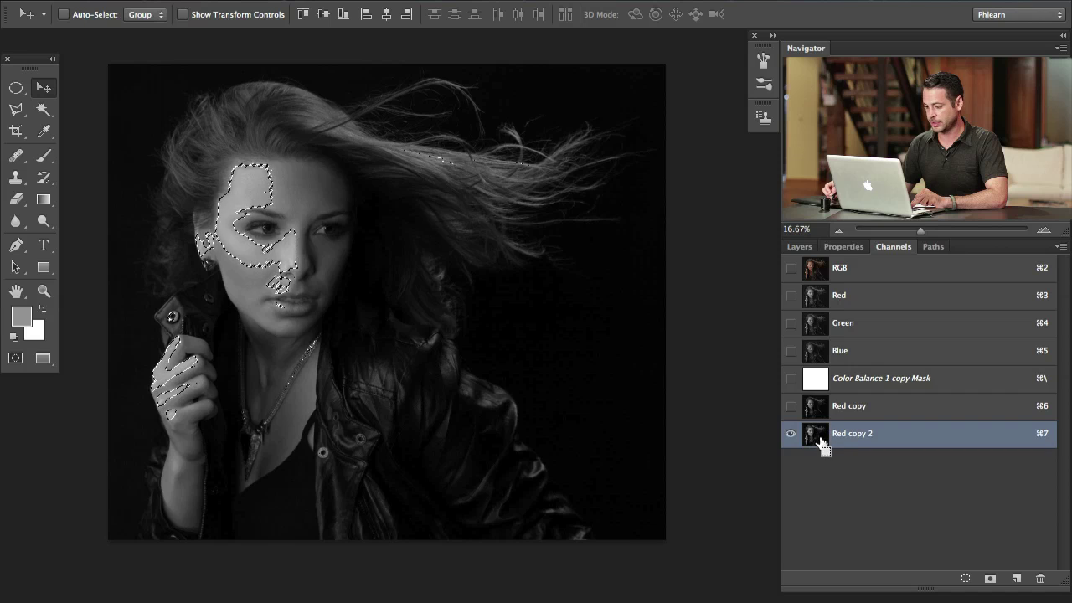
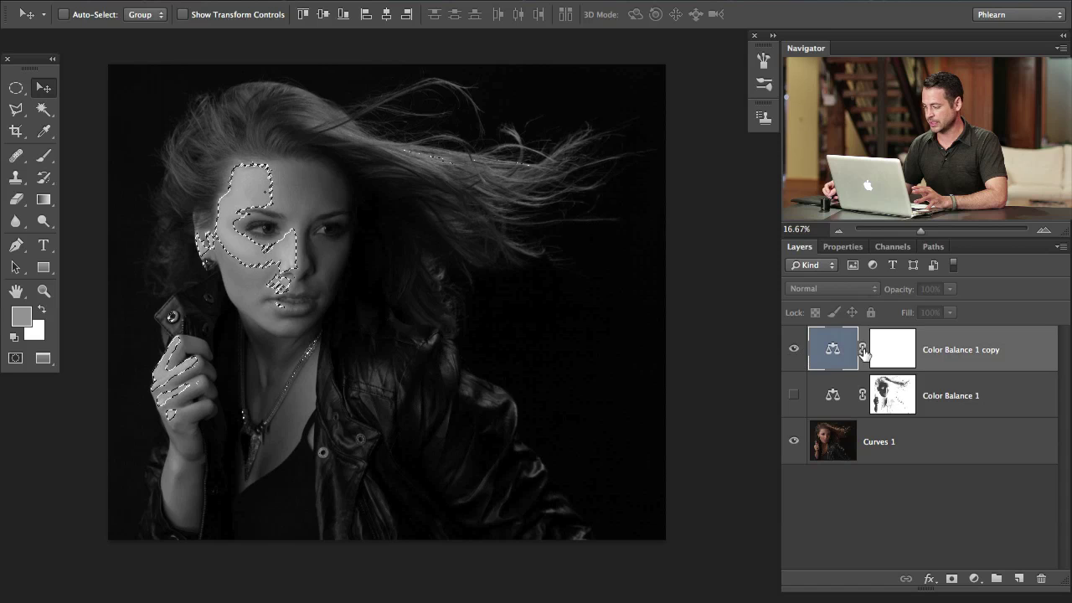
left_click(888, 350)
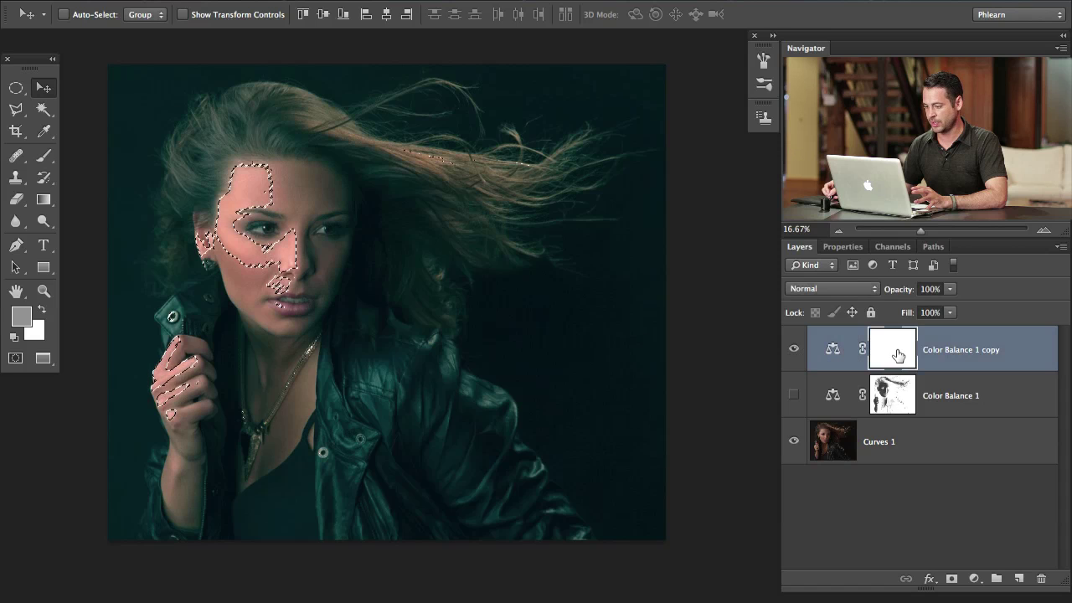
key("alt+BackSpace")
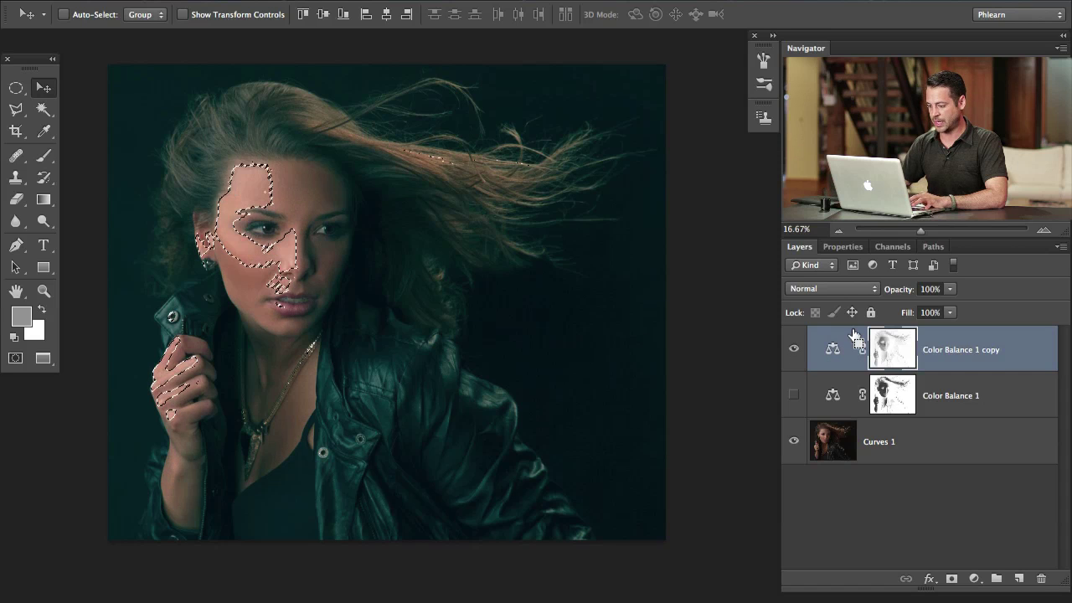
key("ctrl+d")
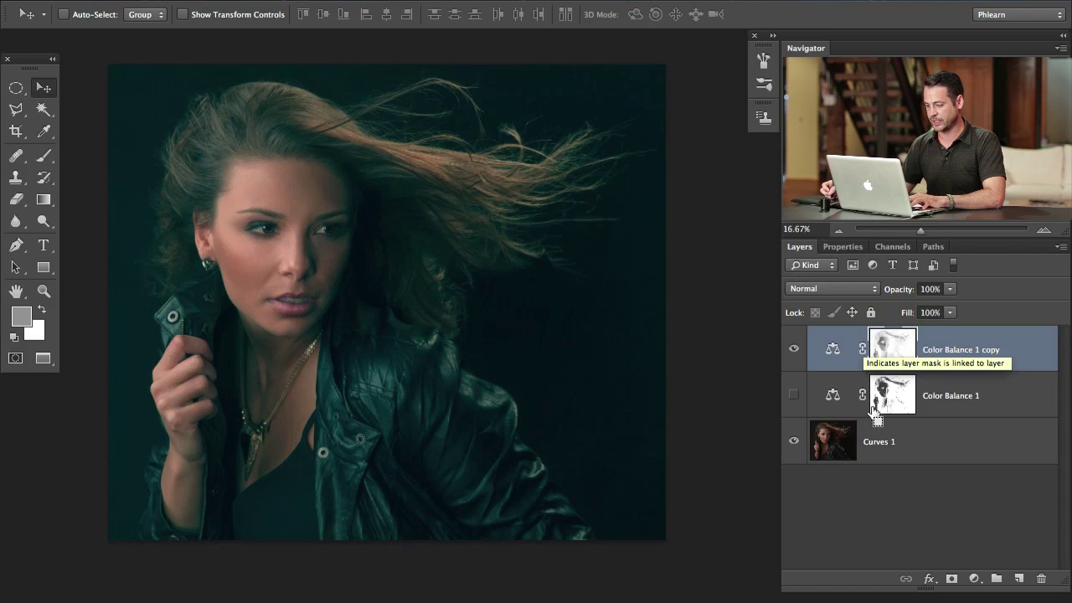
View the two Color Balance masks in turn and set the Color Balance 1 mask's feather to 0 px.
left_click(890, 351, "alt")
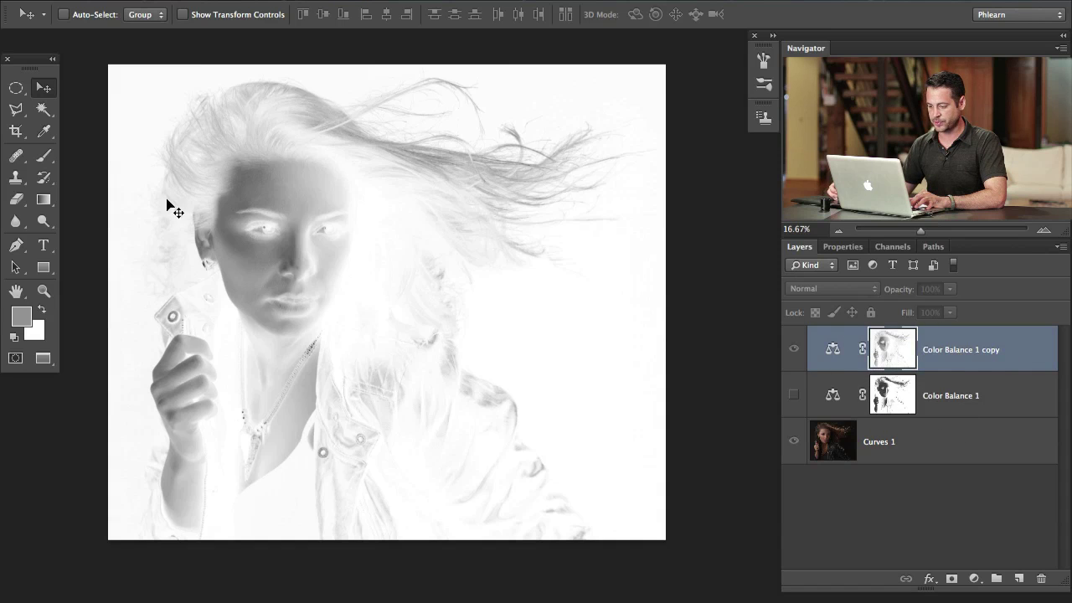
left_click(889, 392)
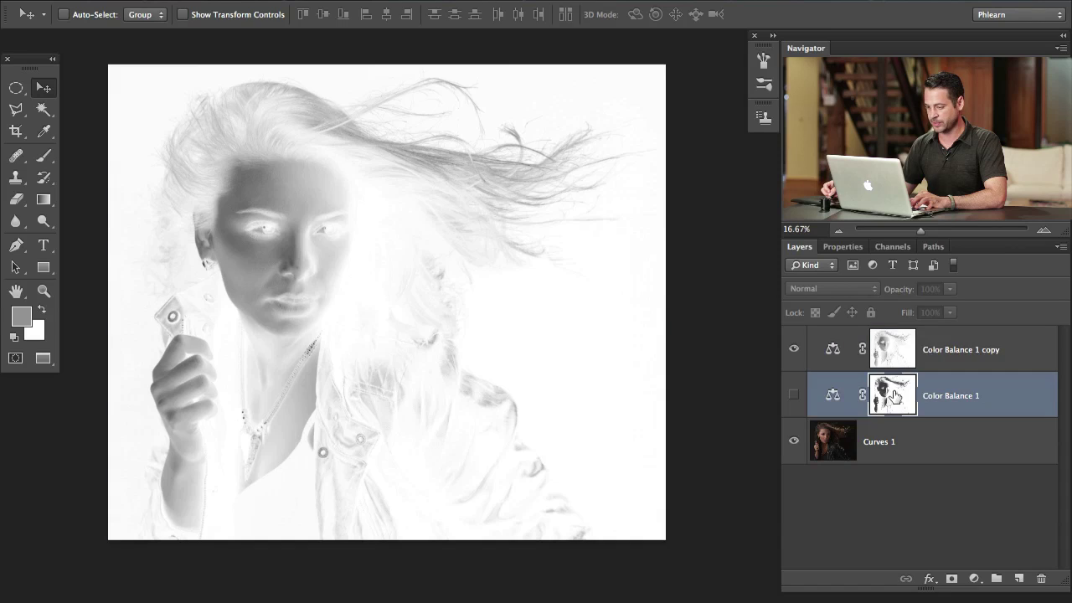
left_click(891, 397, "alt")
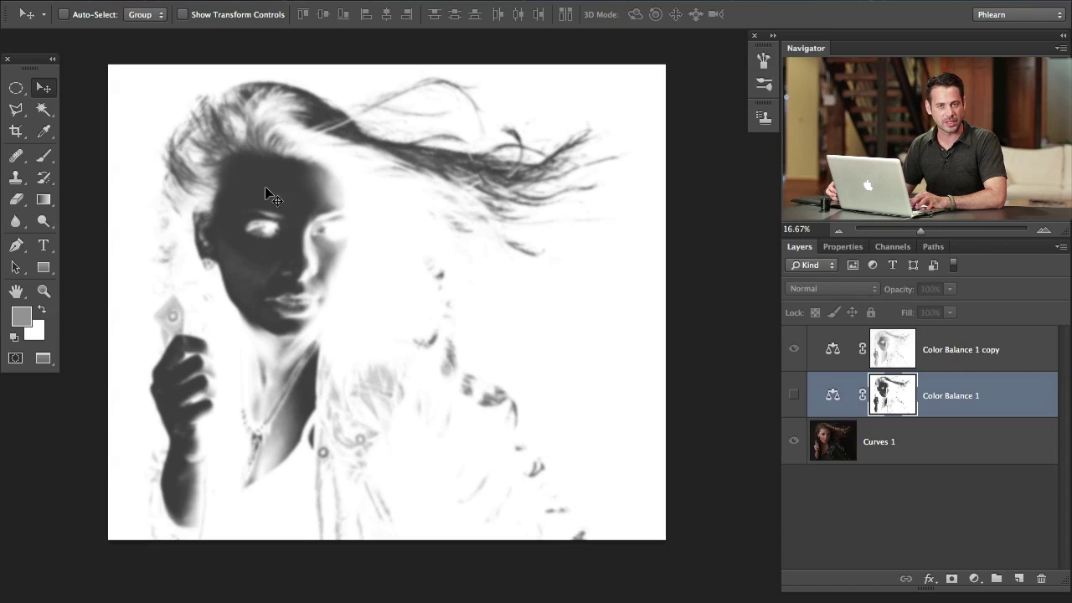
double_click(888, 394)
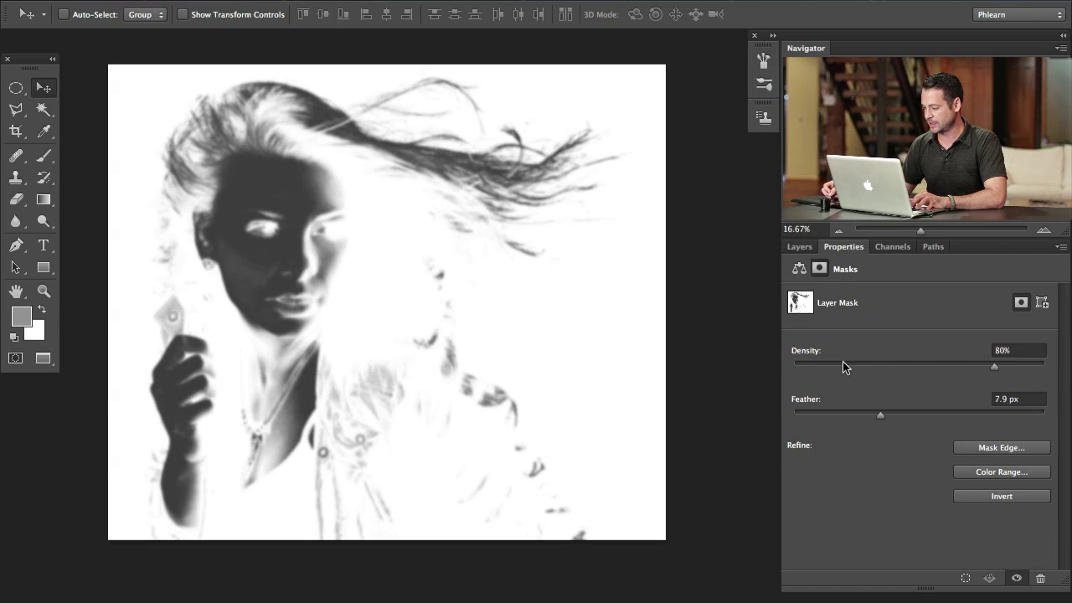
left_click_drag(869, 412, 803, 422)
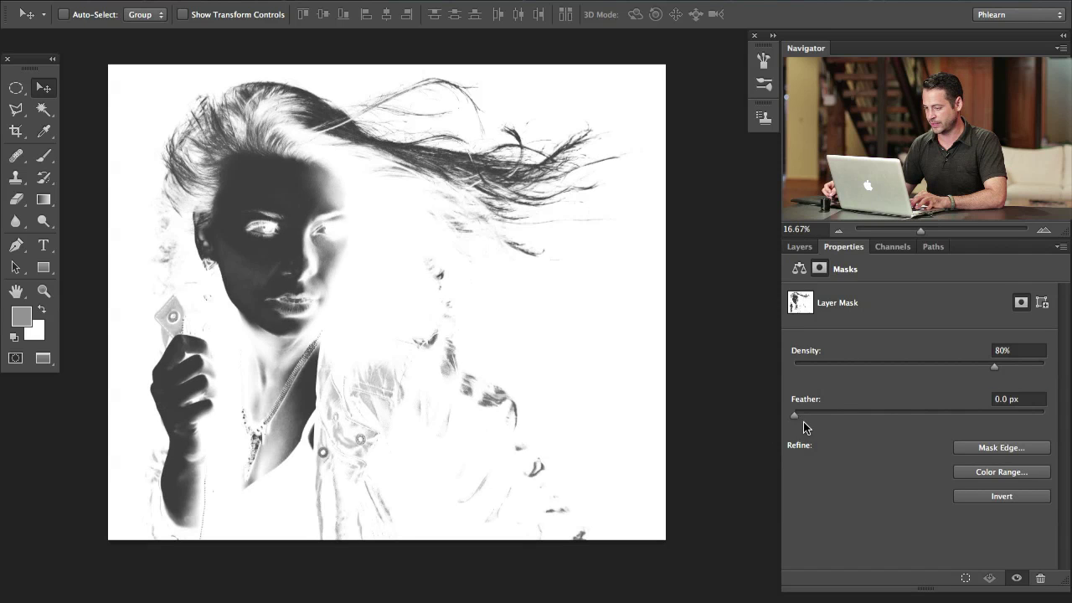
left_click(812, 251)
Compare the Color Balance 1 copy mask with the Color Balance 1 mask by alternating between them, and return to the normal image view.
left_click(893, 360, "alt")
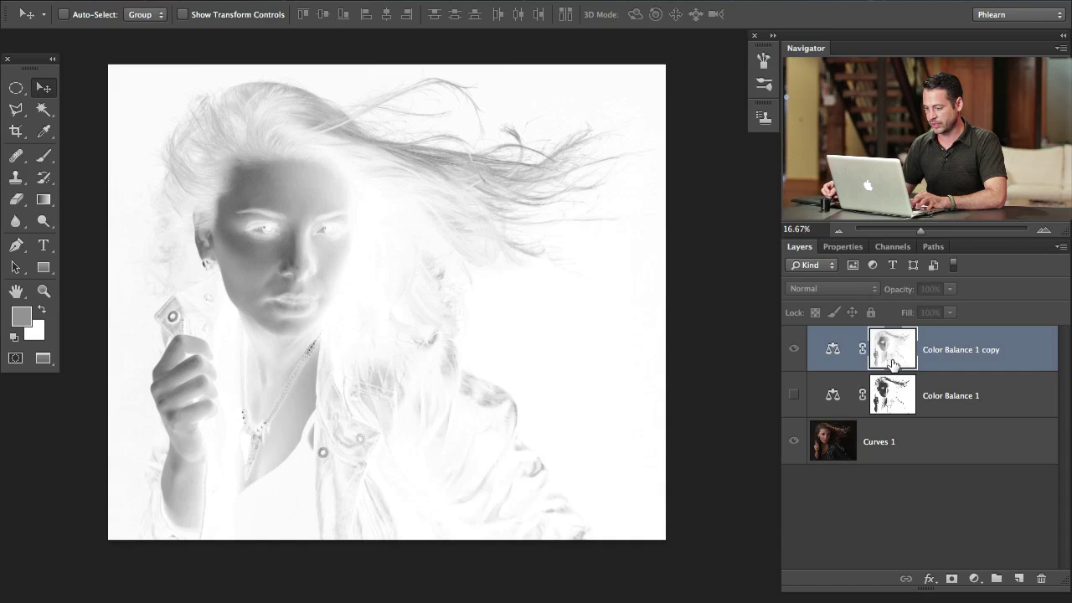
left_click(889, 399, "alt")
left_click(891, 350, "alt")
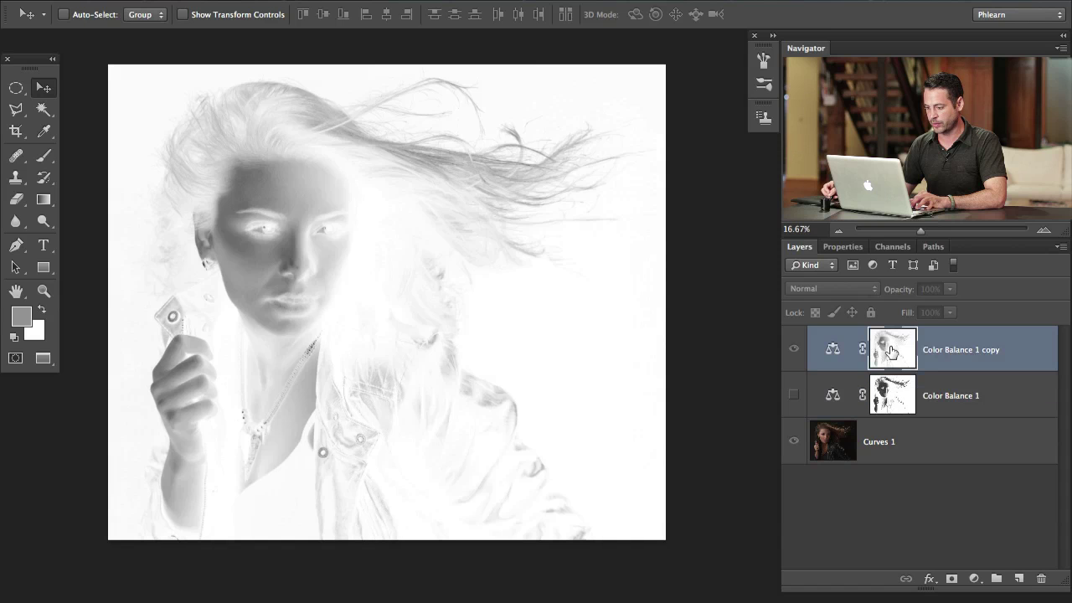
left_click(896, 402, "alt")
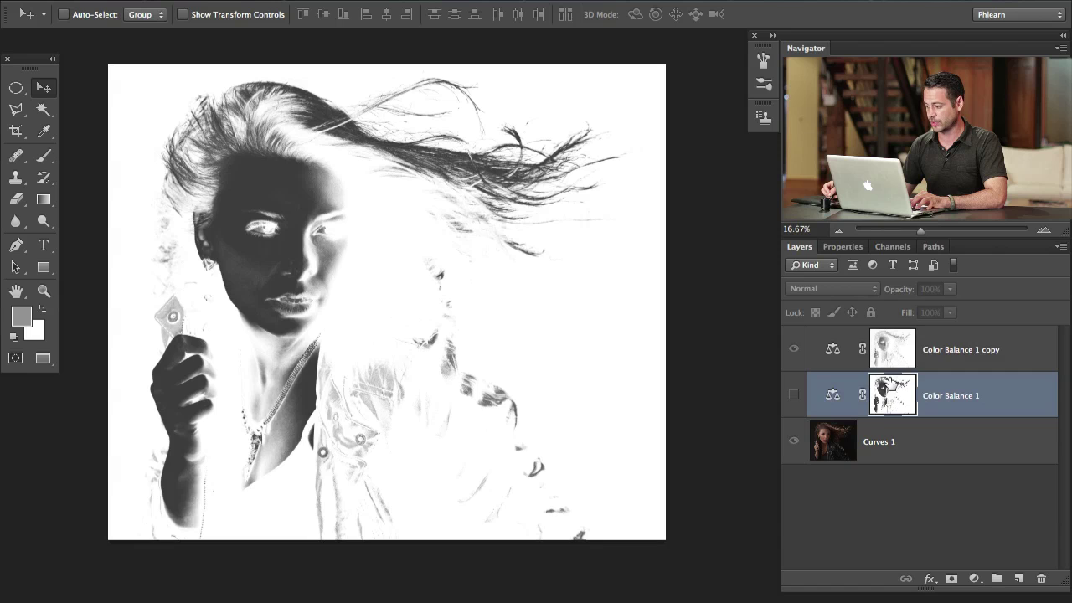
left_click(893, 358, "alt")
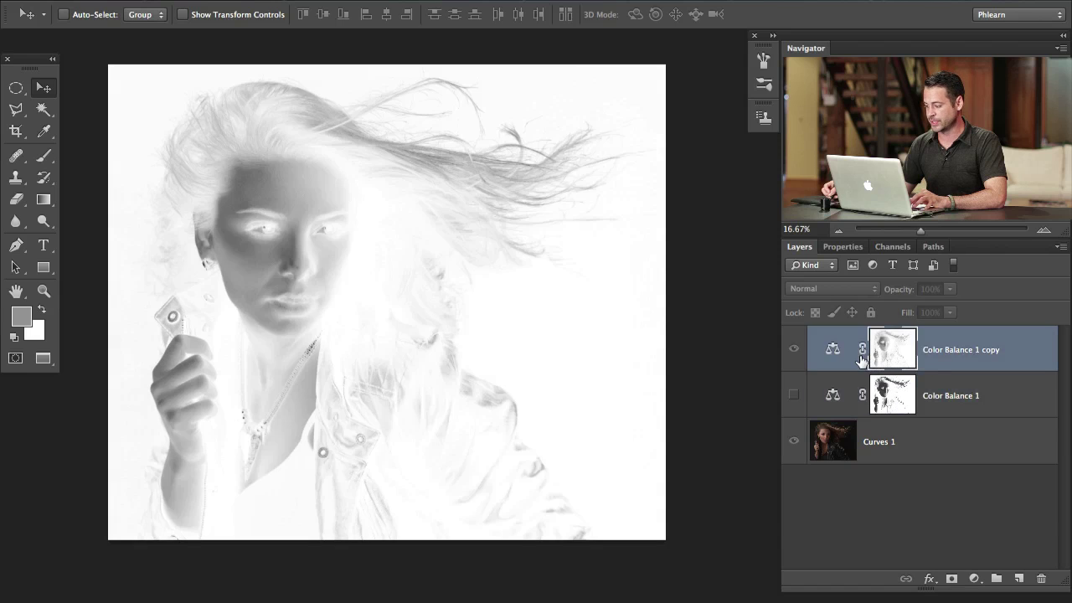
left_click(889, 356, "alt")
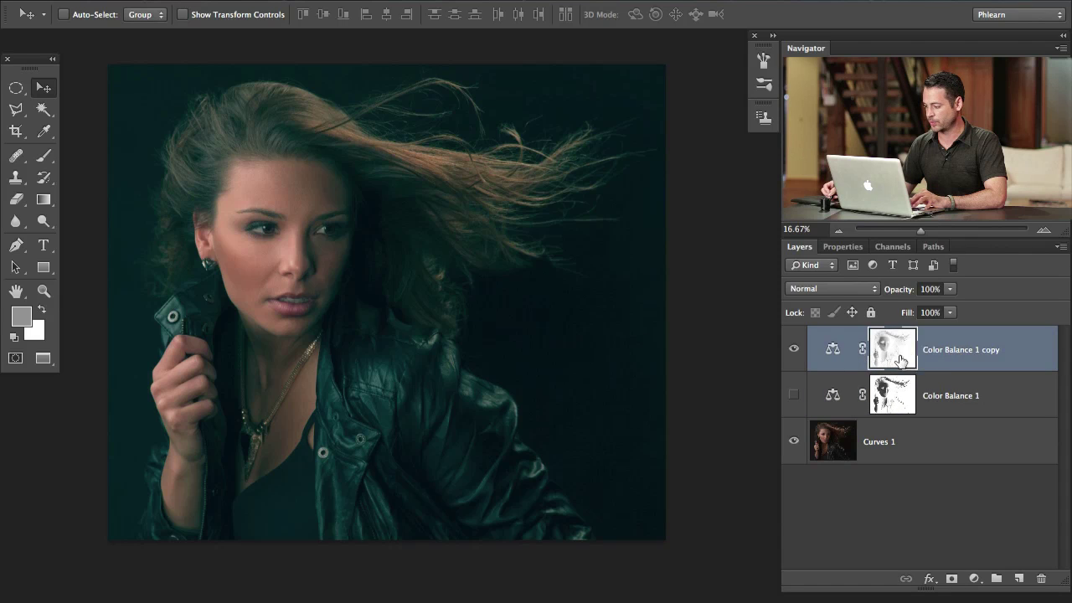
Toggle the visibility of Color Balance 1 copy to compare the portrait with and without its channel-based mask.
left_click(791, 352)
left_click(793, 350)
left_click(793, 350)
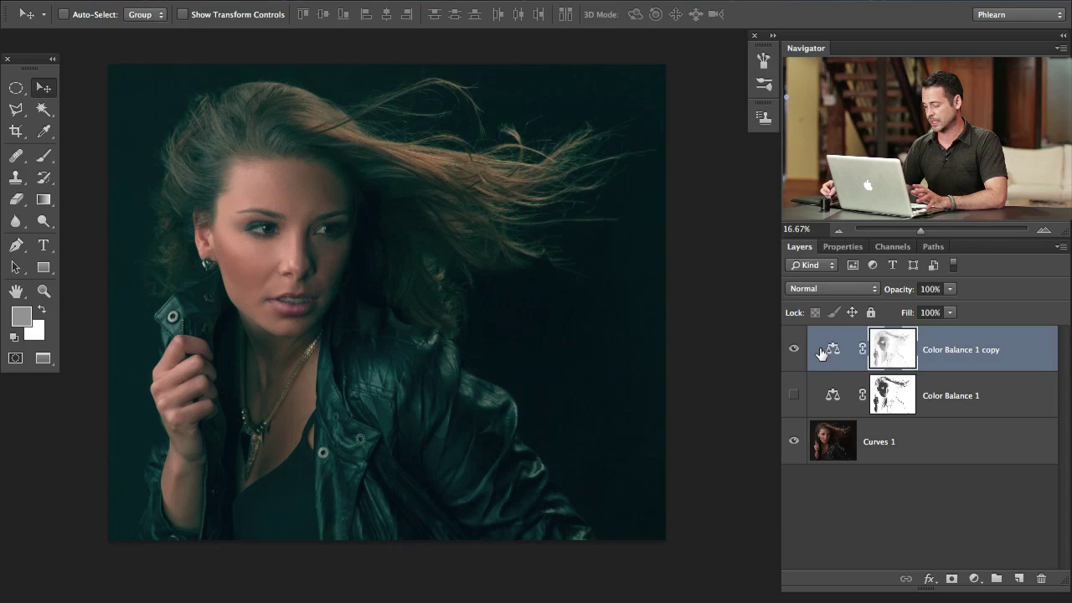
Inspect the Color Balance 1 copy mask on its own, check its Levels histogram, and return to the normal image view.
left_click(891, 356, "alt")
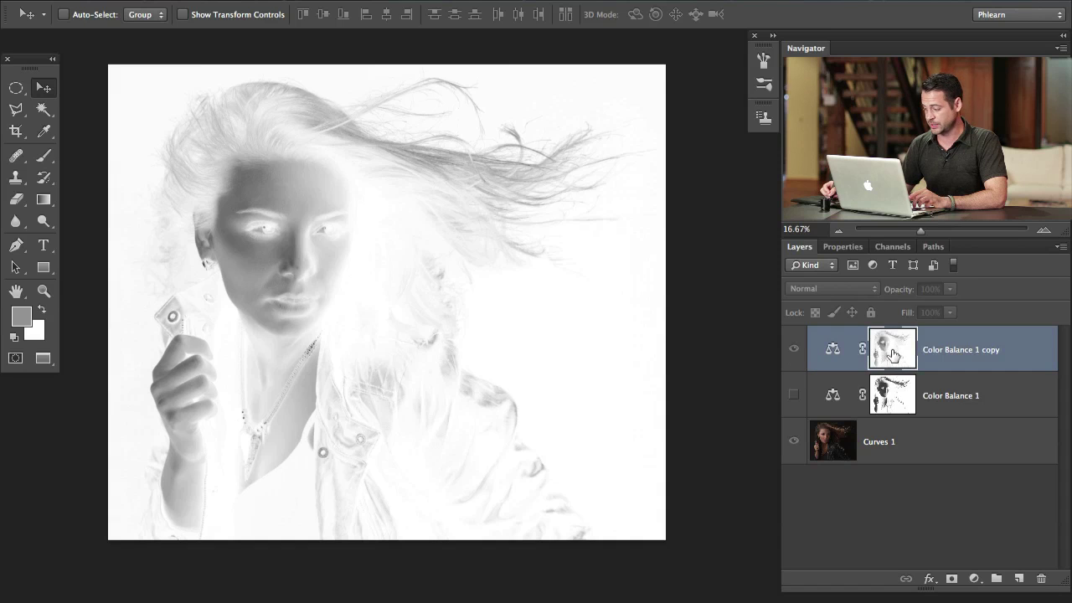
left_click(896, 355, "alt")
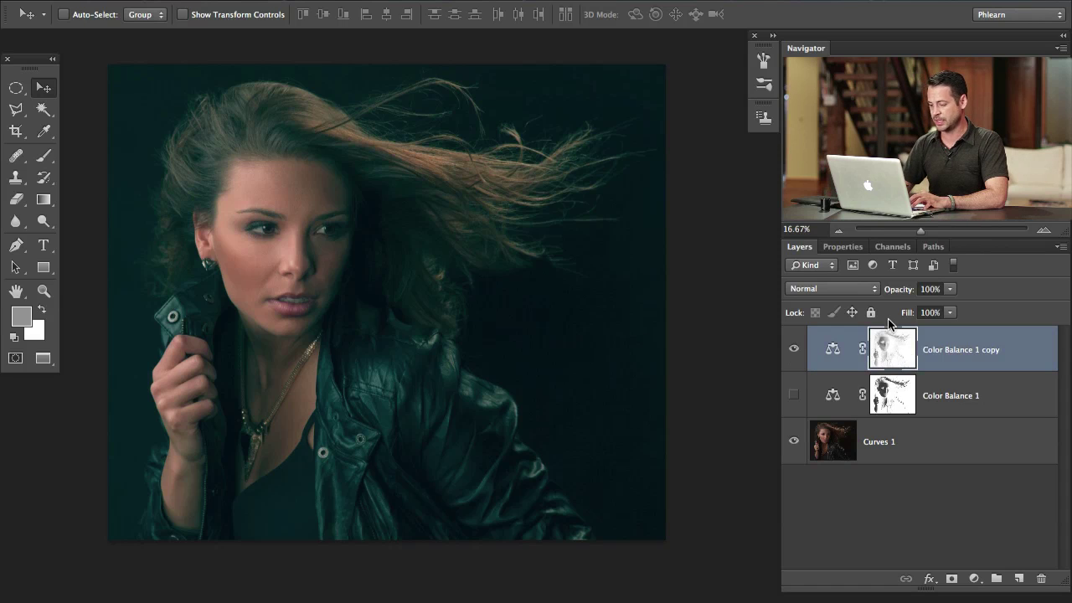
key("ctrl+l")
left_click_drag(574, 291, 573, 300)
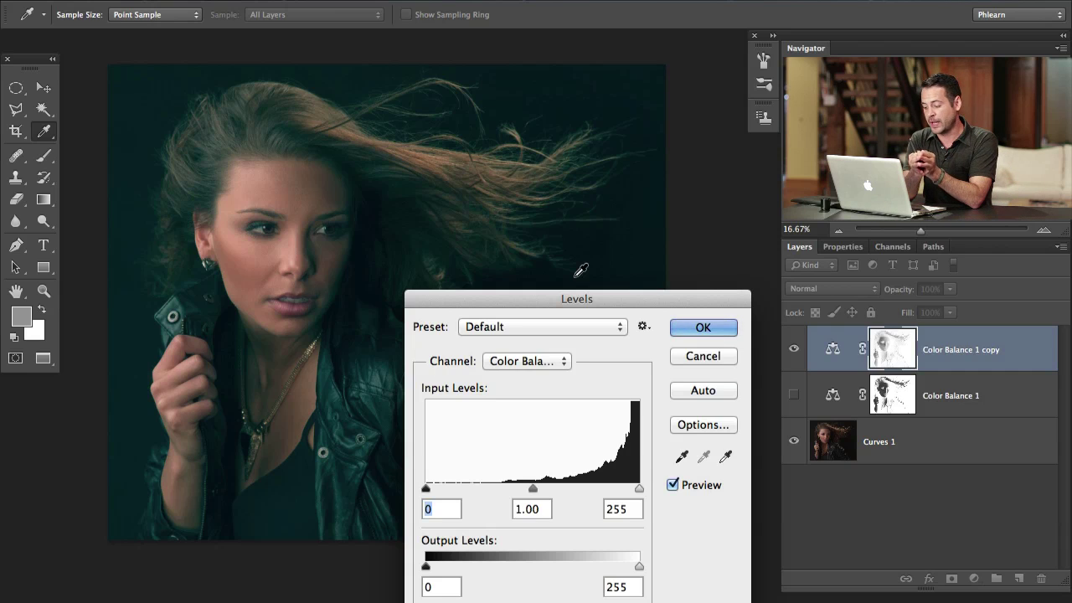
key("Return")
key("v")
left_click(886, 354, "alt")
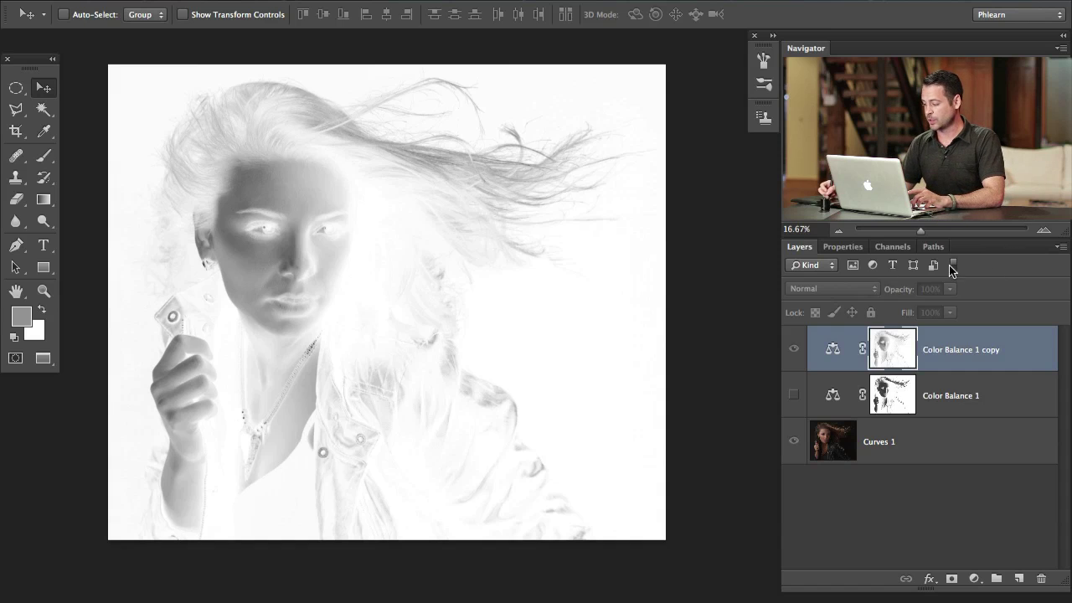
left_click(903, 349, "alt")
Apply Levels to the Color Balance 1 copy mask with a black input level of 48.
key("super+l")
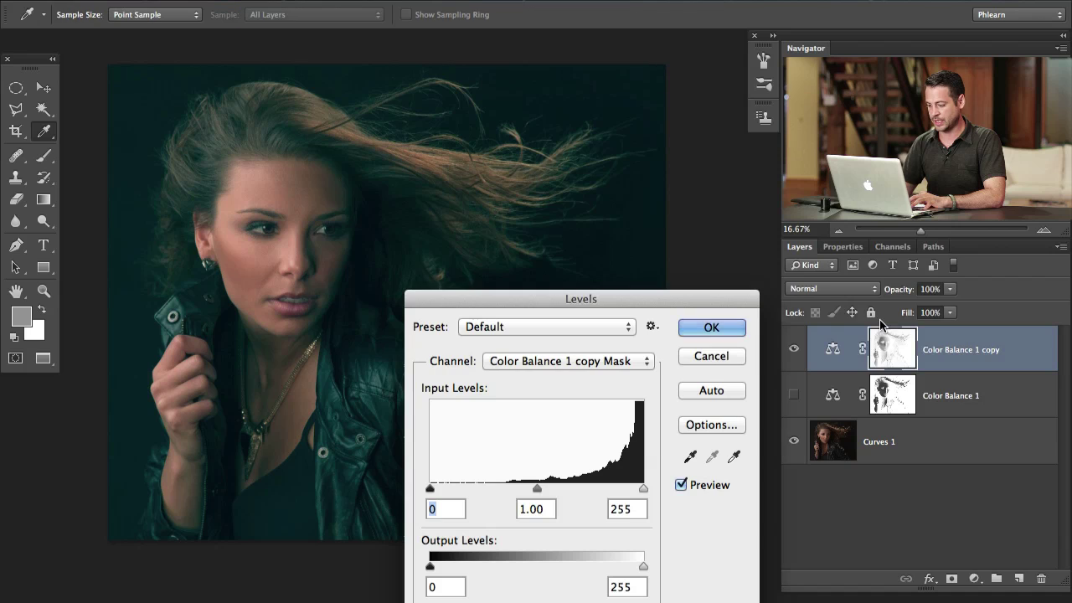
left_click_drag(431, 490, 593, 495)
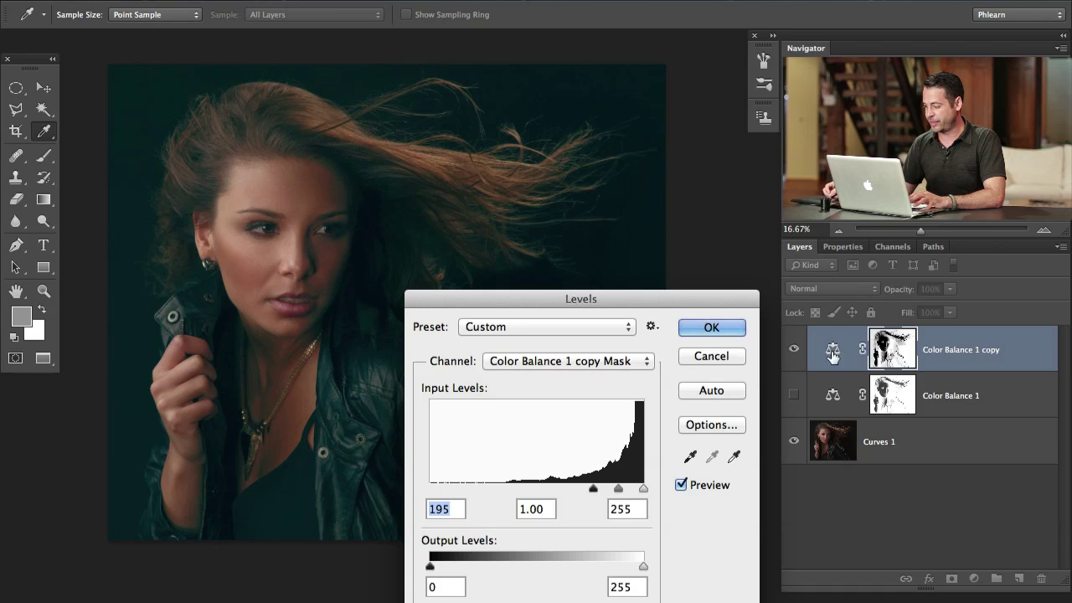
left_click_drag(593, 490, 470, 491)
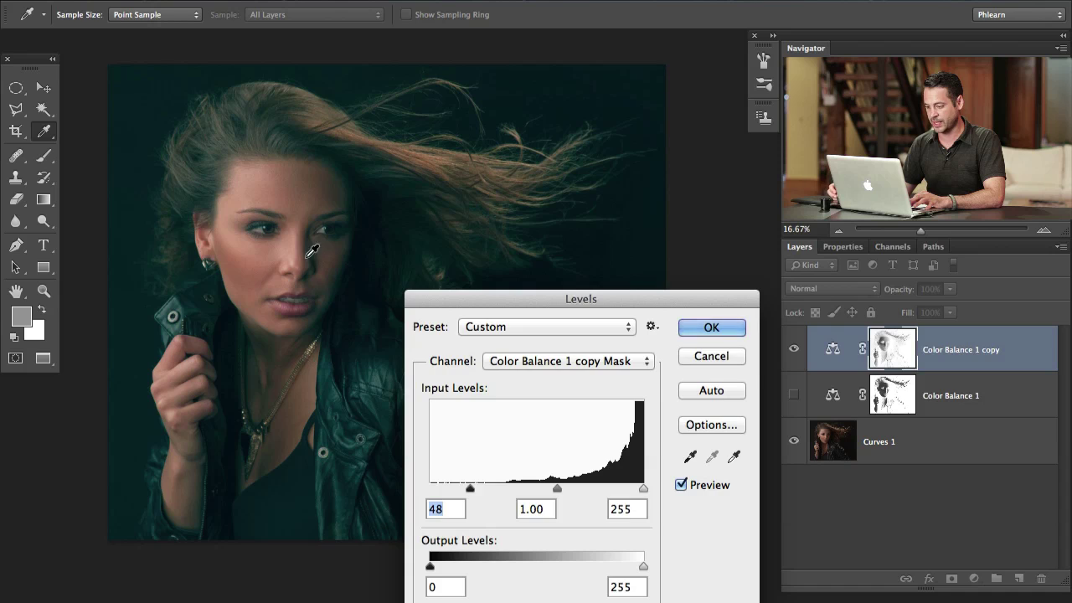
left_click(711, 328)
Check the adjusted Color Balance 1 copy mask, and compare the portrait under Color Balance 1 copy with the one under Color Balance 1.
left_click(891, 358, "alt")
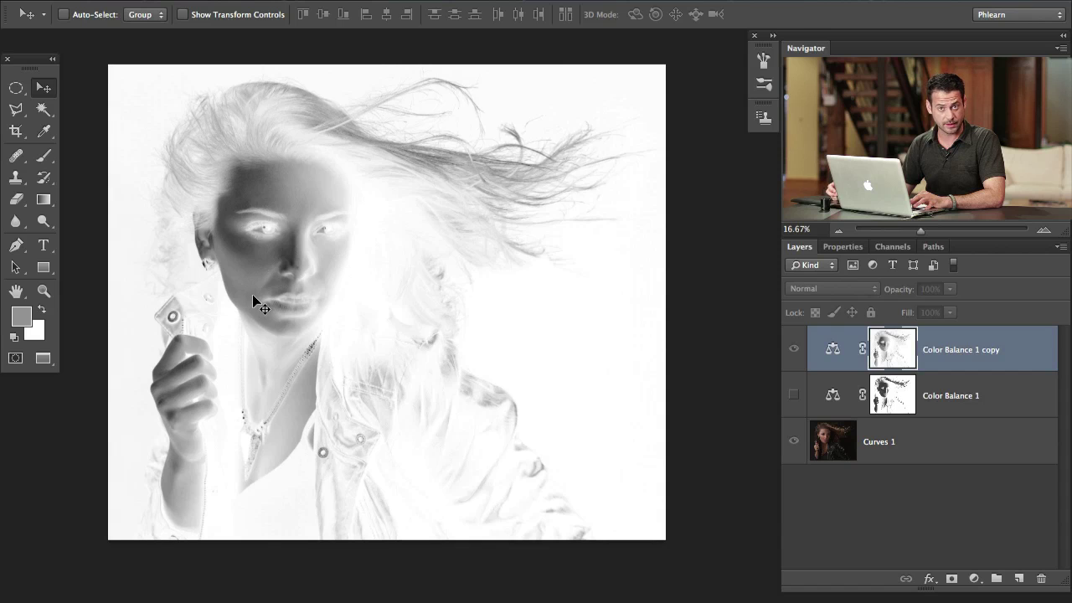
left_click(794, 349)
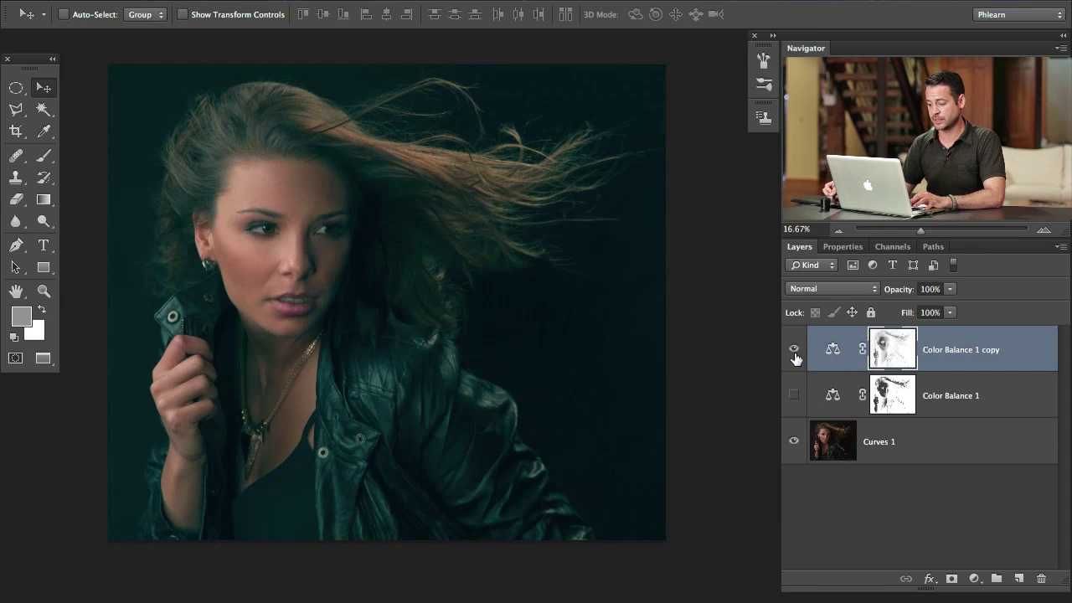
left_click(794, 349)
left_click(794, 395)
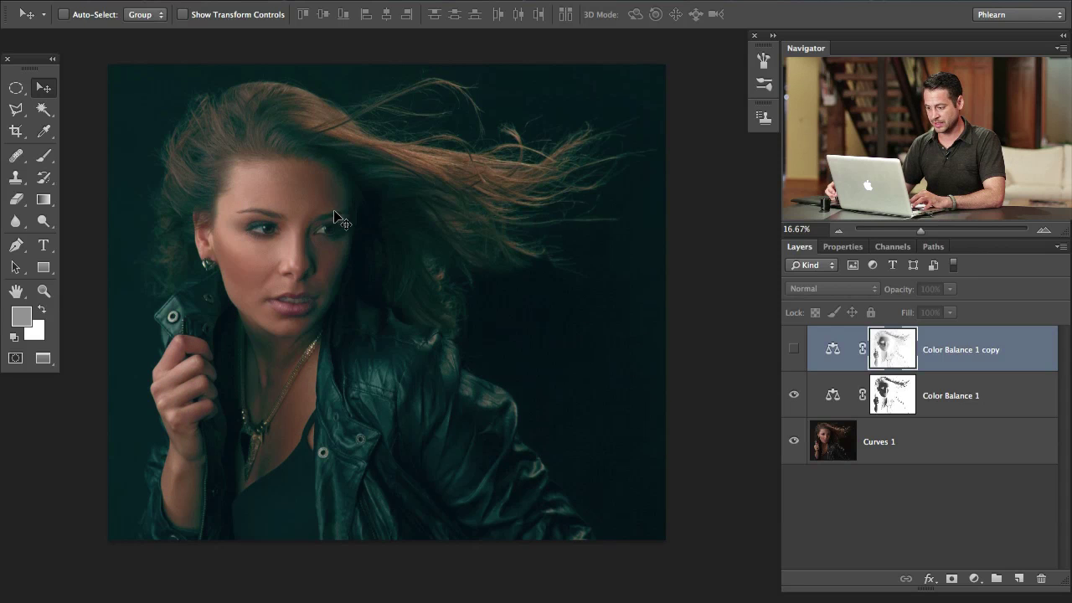
left_click(794, 397)
left_click(794, 349)
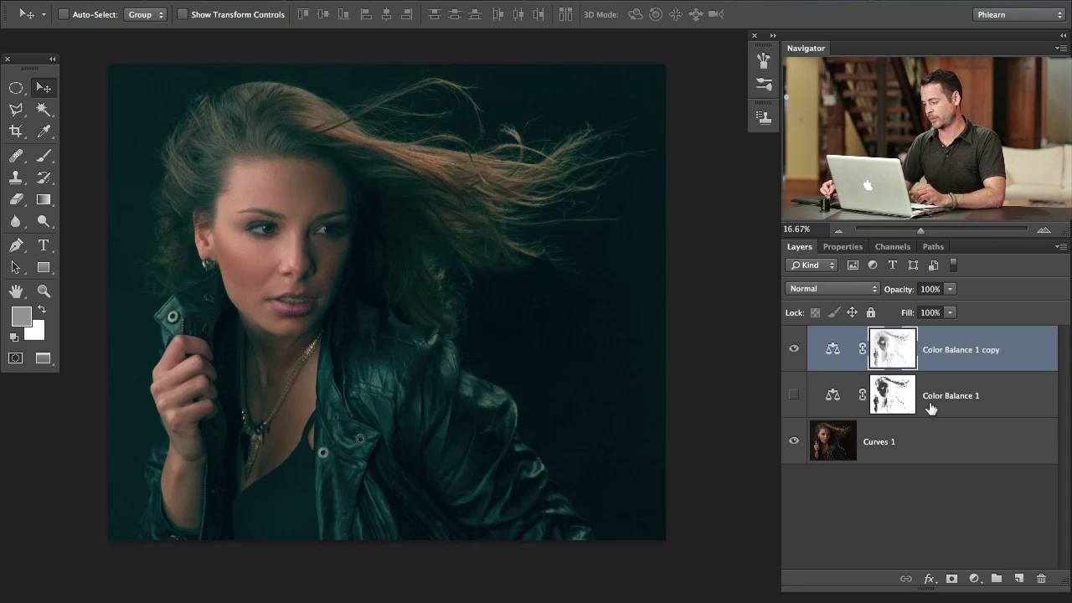
Delete the Color Balance 1 layer and toggle Color Balance 1 copy off and on to check the remaining grade.
left_click(994, 405)
key("BackSpace")
left_click(794, 349)
left_click(794, 349)
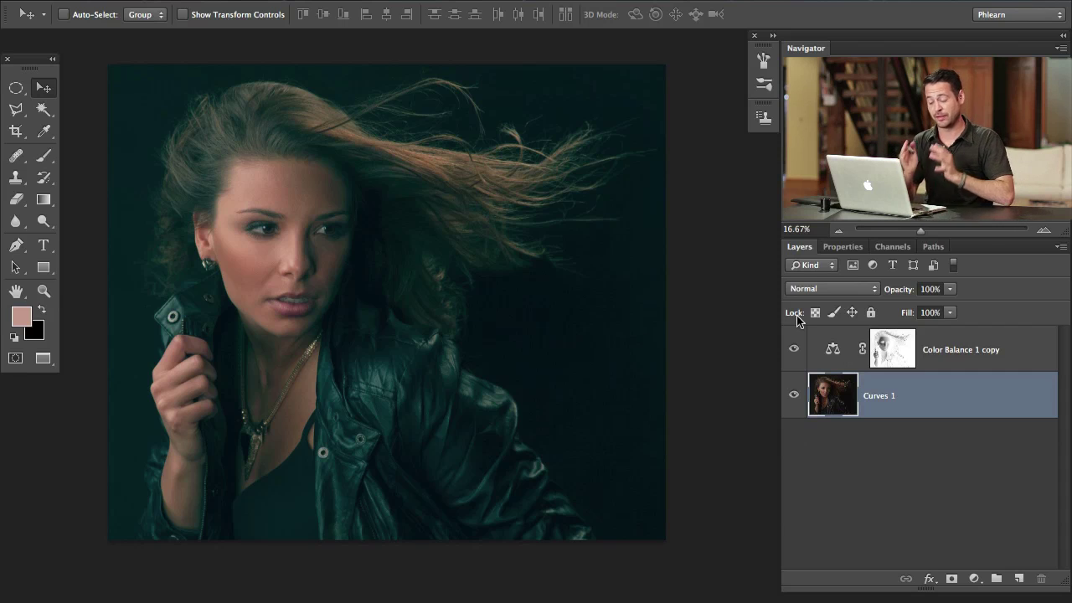
Add a Color Balance adjustment layer above Color Balance 1 copy, with the midtones at Cyan–Red +19 and Yellow–Blue -9.
left_click(962, 366)
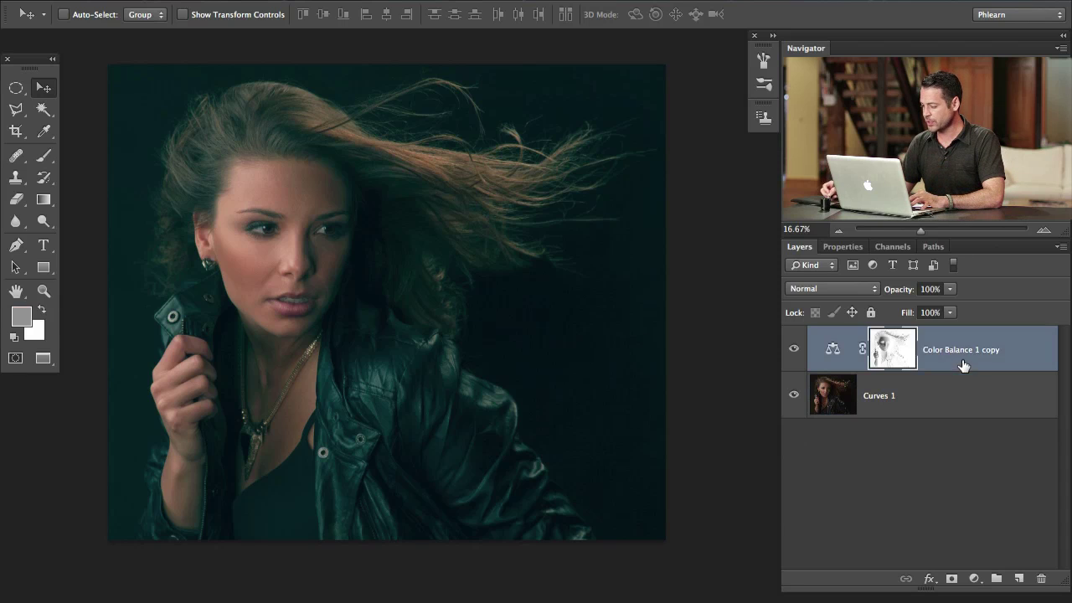
left_click(974, 579)
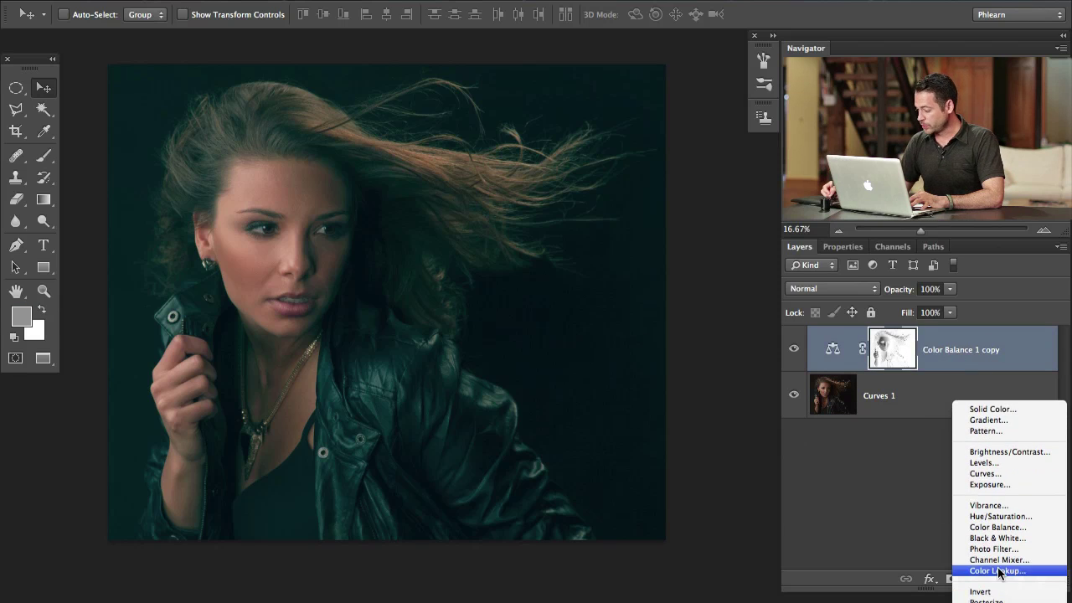
left_click(997, 527)
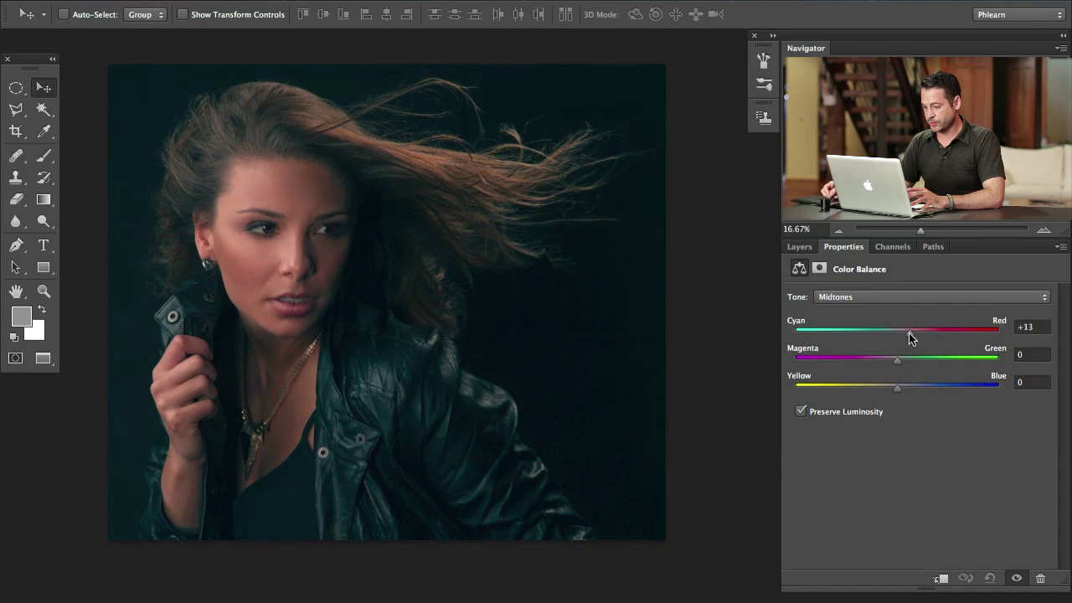
left_click_drag(909, 333, 910, 332)
left_click_drag(898, 388, 889, 391)
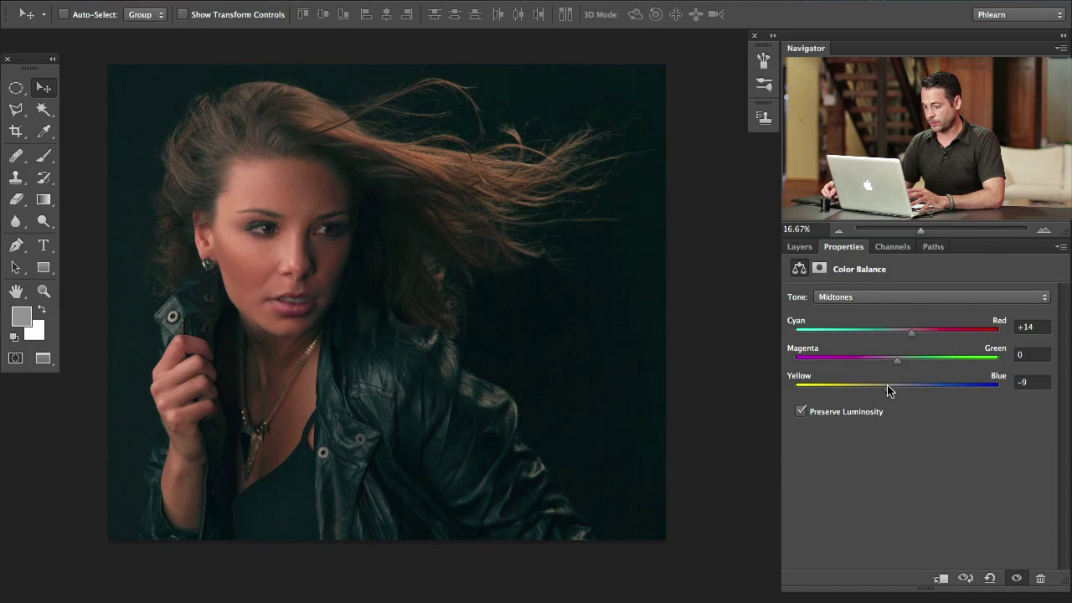
left_click_drag(911, 332, 916, 332)
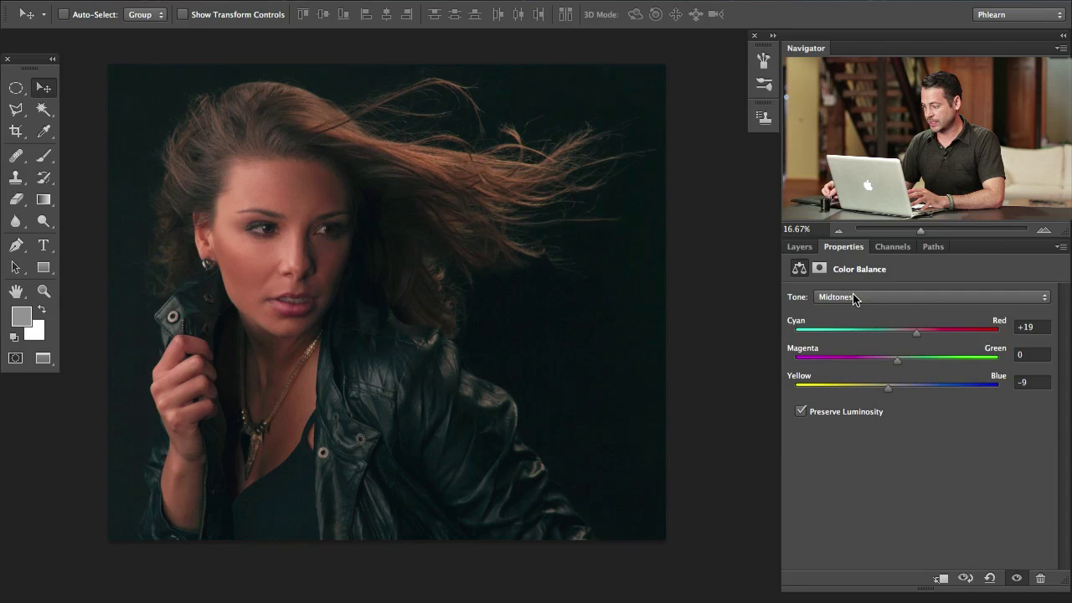
left_click(799, 247)
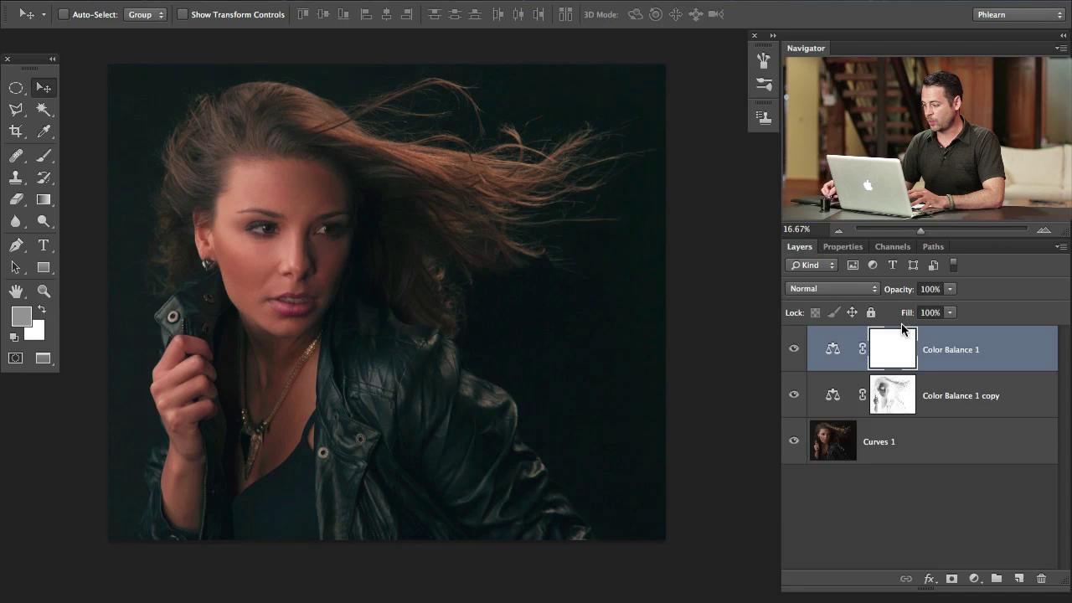
View the Color Balance 1 copy mask, and move or copy it onto the new Color Balance 1 layer, replacing its white mask.
left_click(893, 400)
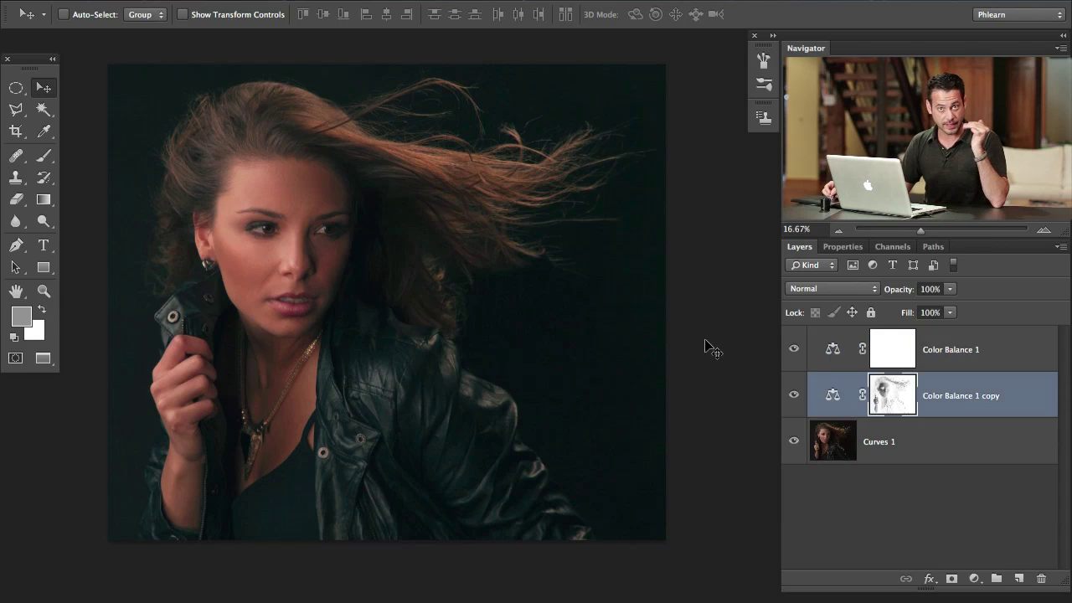
left_click(891, 402, "alt")
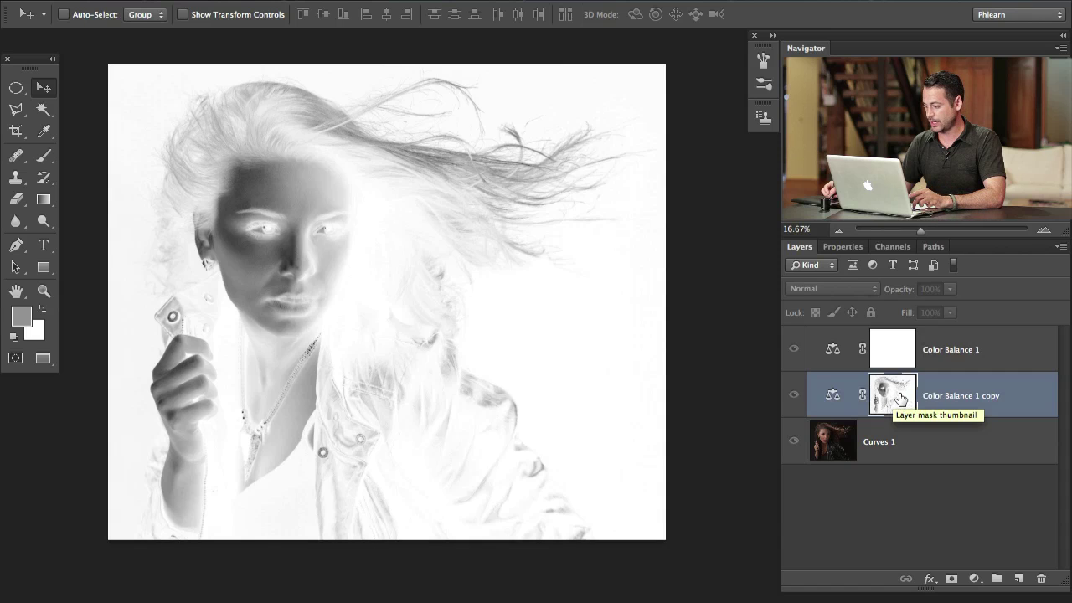
left_click(900, 397, "alt")
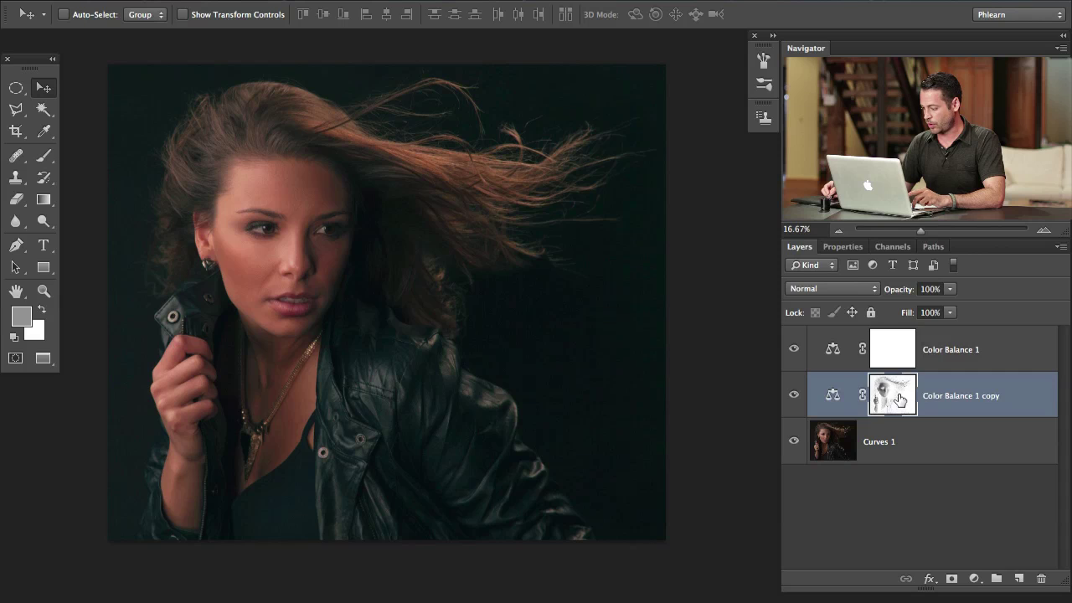
left_click_drag(893, 403, 896, 360)
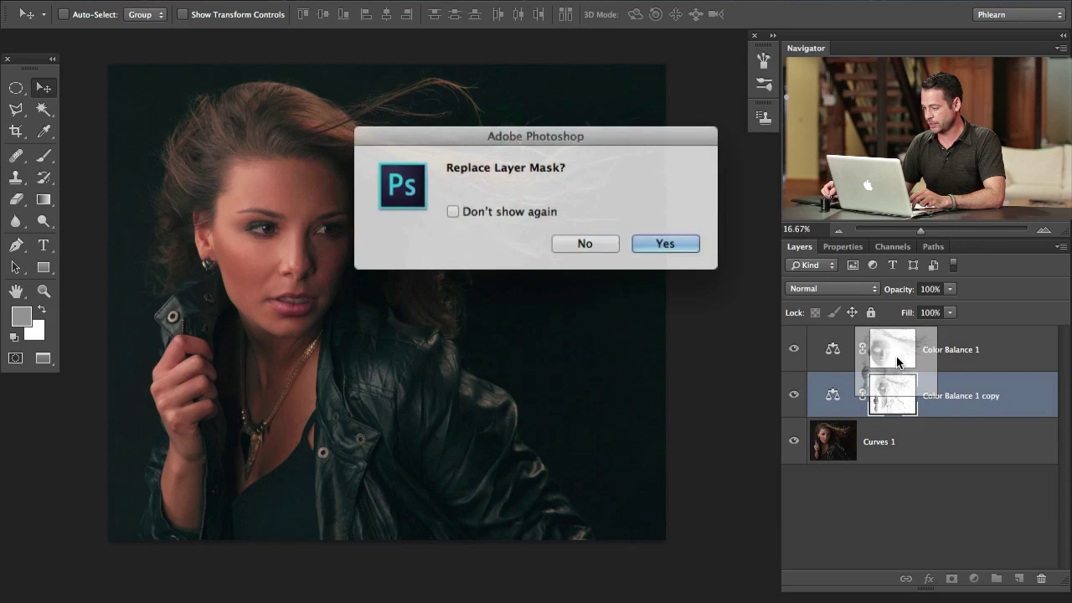
left_click(665, 243)
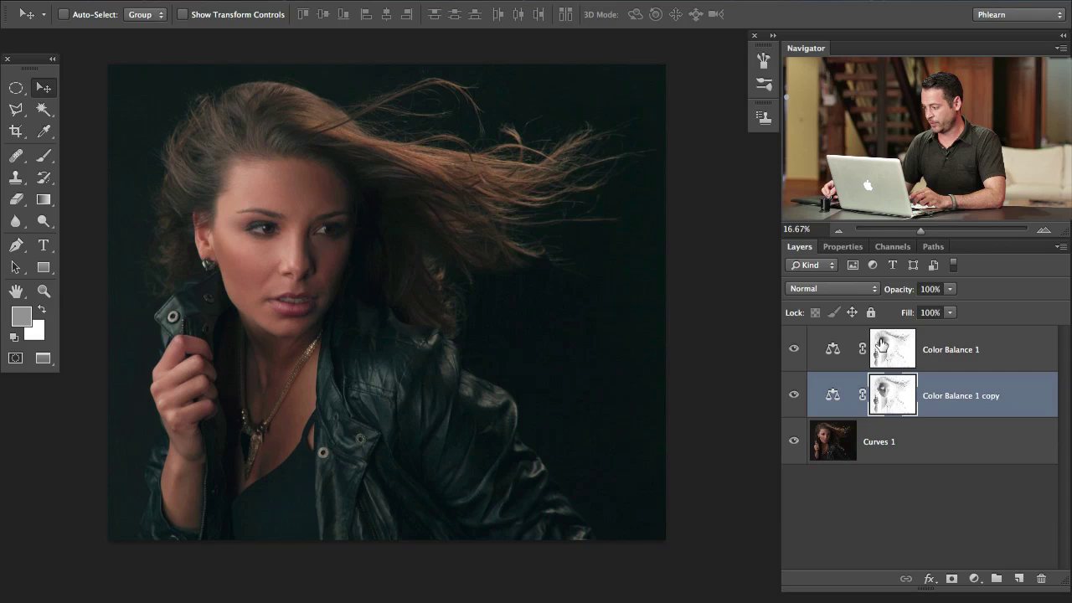
Invert the Color Balance 1 mask so its red-yellow adjustment targets the skin tones.
left_click(875, 358)
left_click(792, 349)
left_click(792, 349)
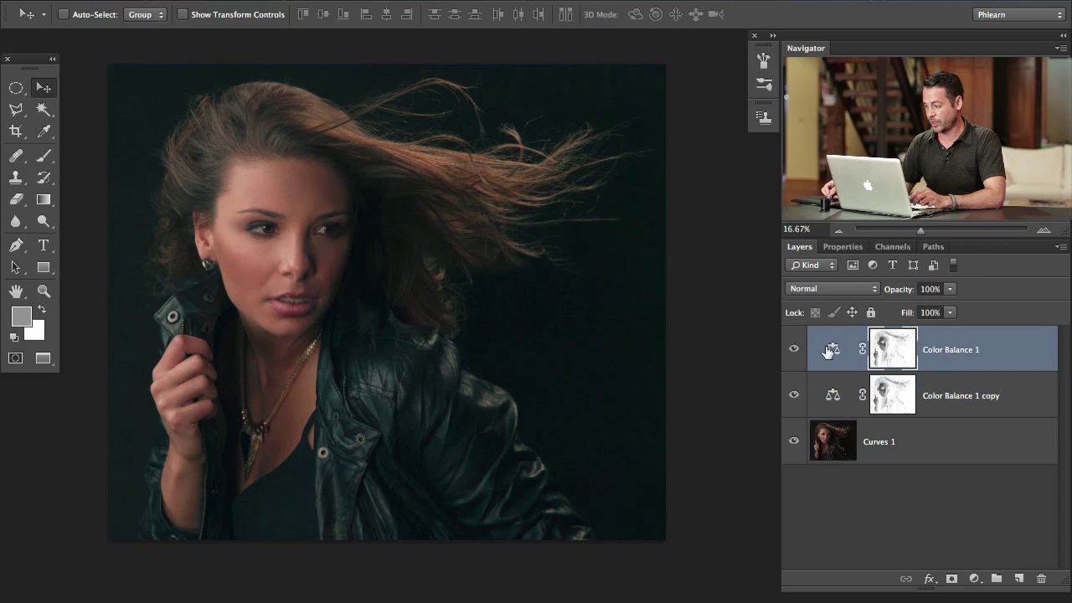
key("ctrl+i")
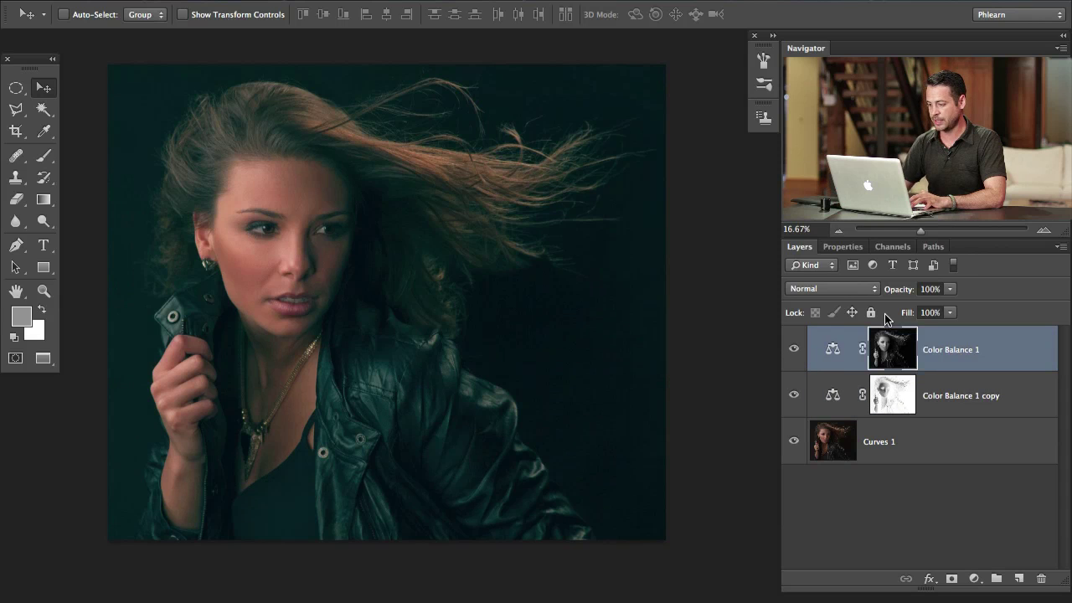
Compare the portrait with and without Color Balance 1, and view its inverted mask on its own.
left_click(794, 351)
left_click(794, 351)
left_click(794, 351)
left_click(794, 351)
left_click(794, 350)
left_click(794, 351)
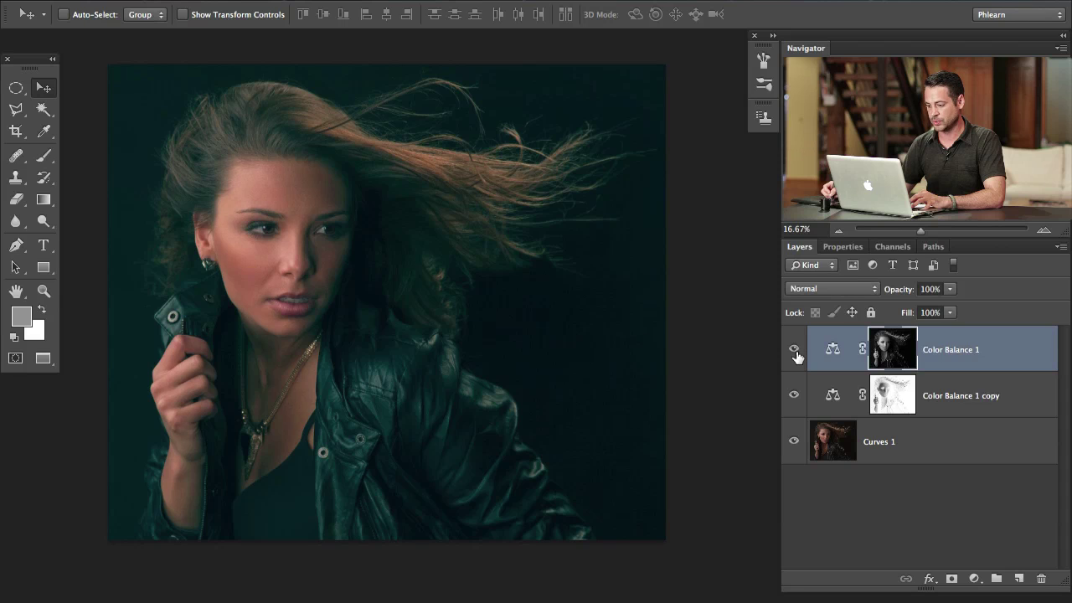
left_click(895, 359, "alt")
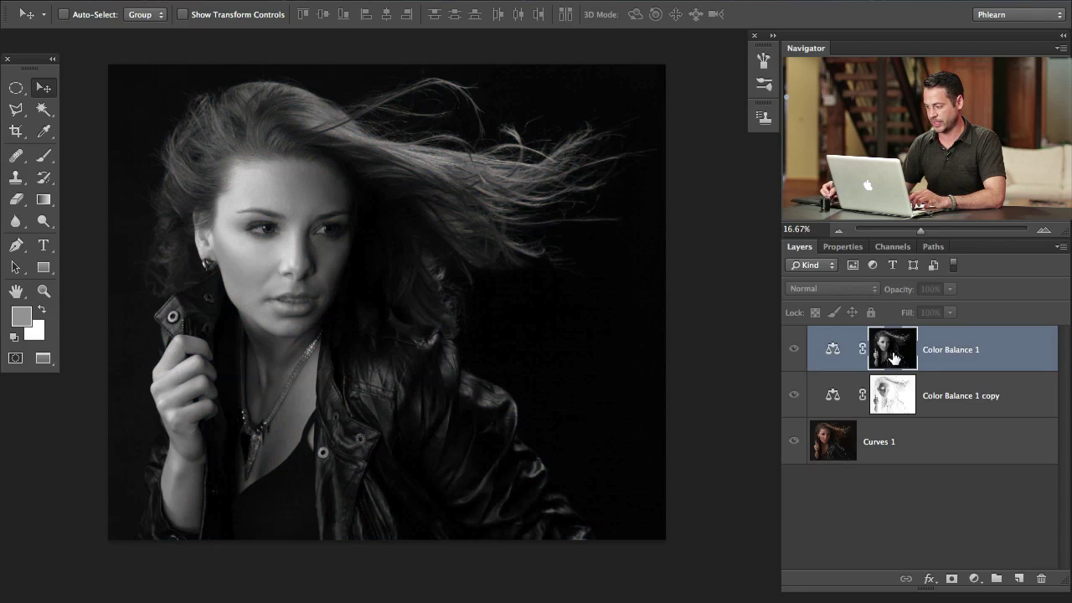
left_click(893, 355, "alt")
left_click(794, 351)
left_click(794, 351)
left_click(794, 351)
left_click(794, 351)
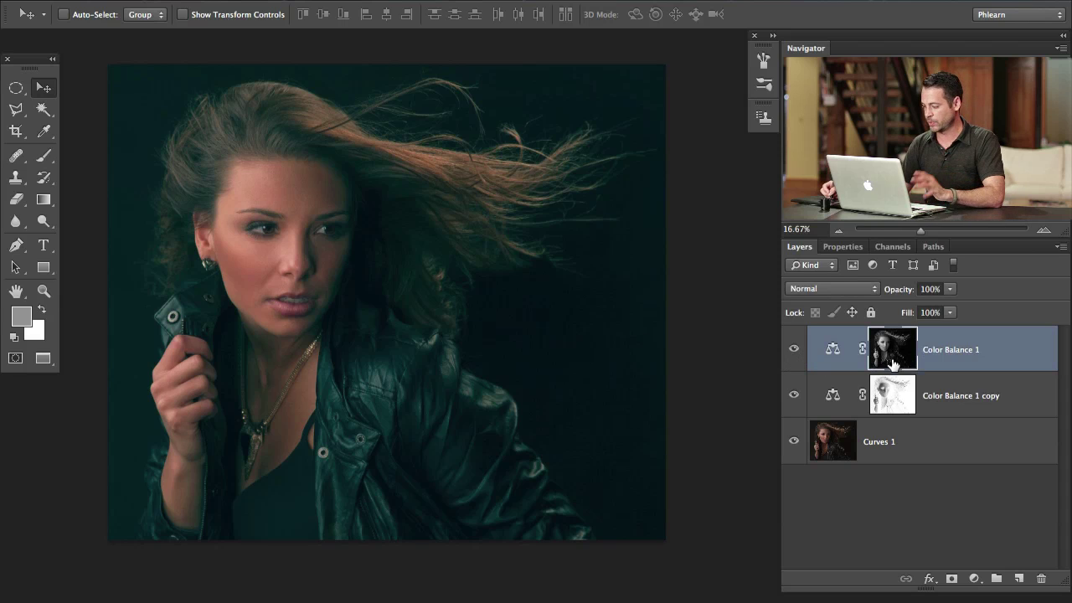
Readjust the Color Balance 1 midtones to Yellow–Blue -17 and Cyan–Red about +13.
double_click(832, 349)
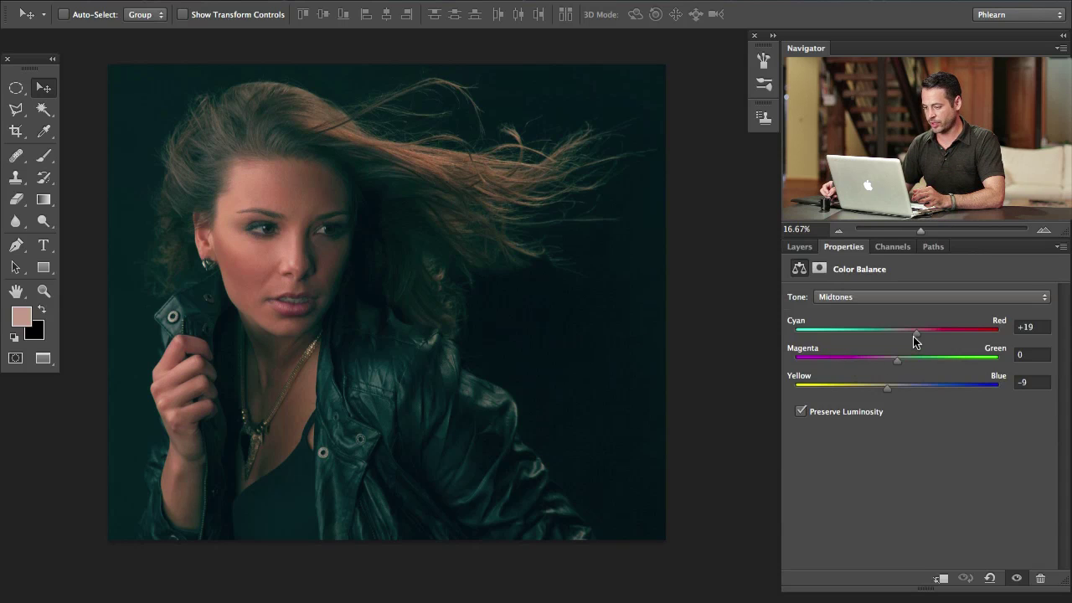
left_click_drag(881, 389, 879, 388)
left_click_drag(916, 334, 907, 334)
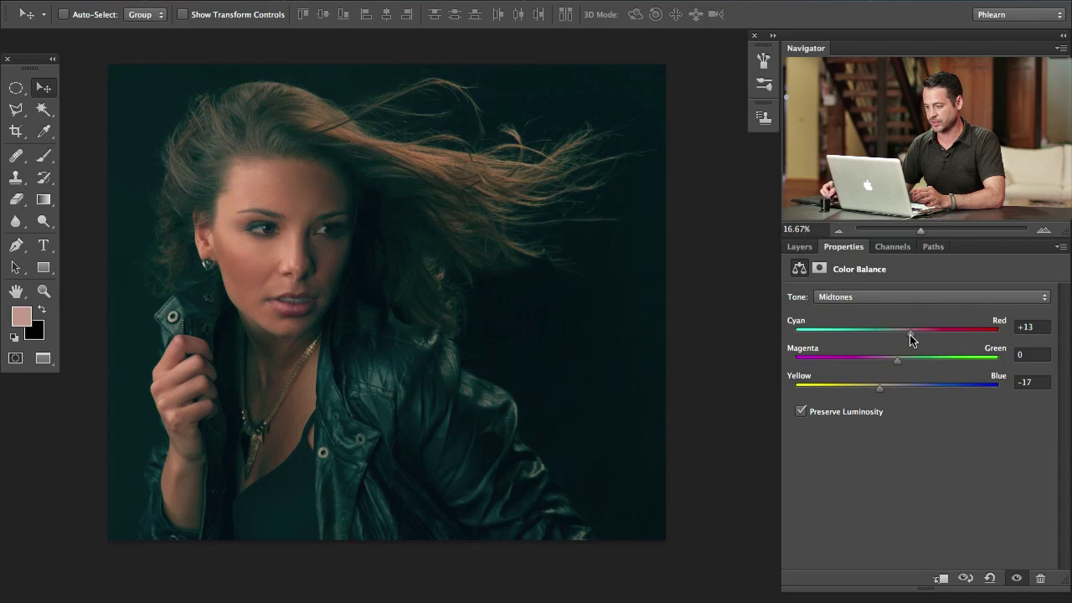
left_click(800, 247)
Toggle Color Balance 1 and Color Balance 1 copy separately to compare the skin warming and the teal background grade.
left_click(795, 351)
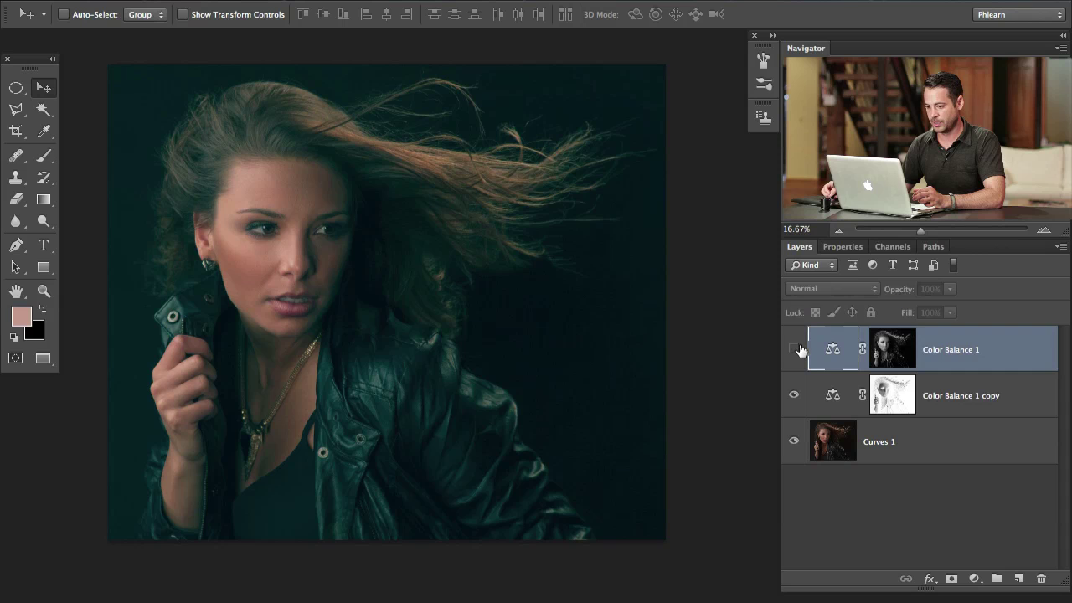
mouse_move(800, 350)
left_mouse_down()
mouse_move(794, 413)
mouse_move(795, 352)
left_mouse_up()
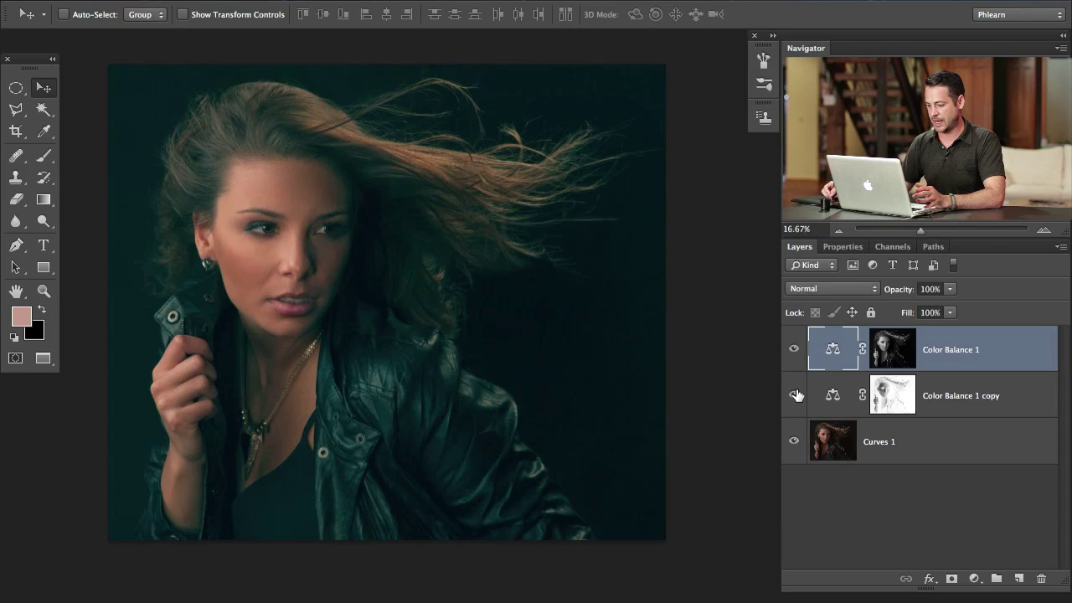
left_click(795, 395)
left_click(794, 399)
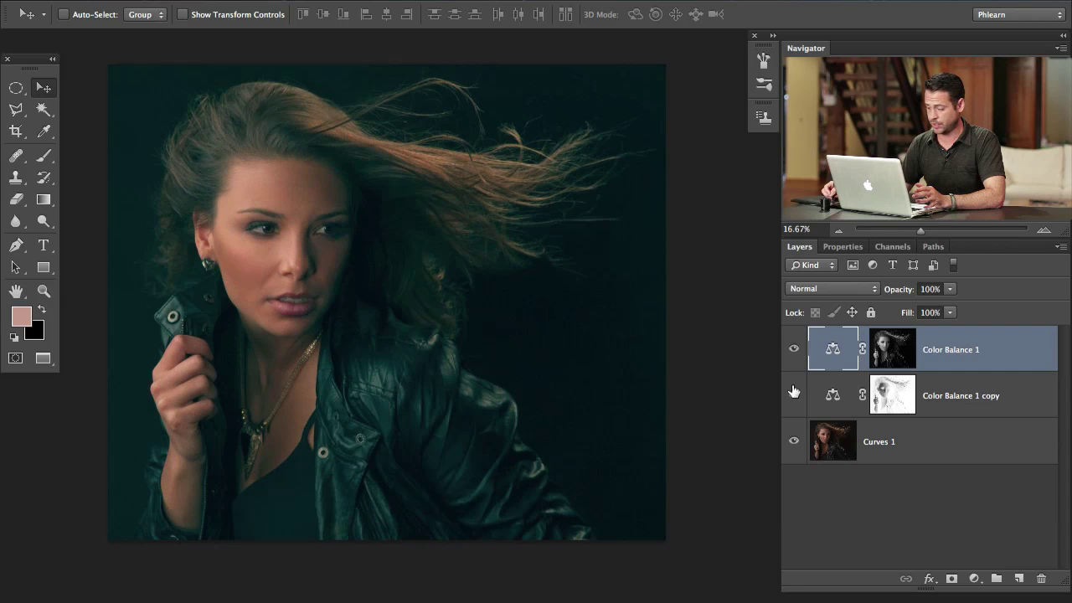
left_click(796, 352)
left_click(796, 352)
left_click(795, 352)
left_click(796, 352)
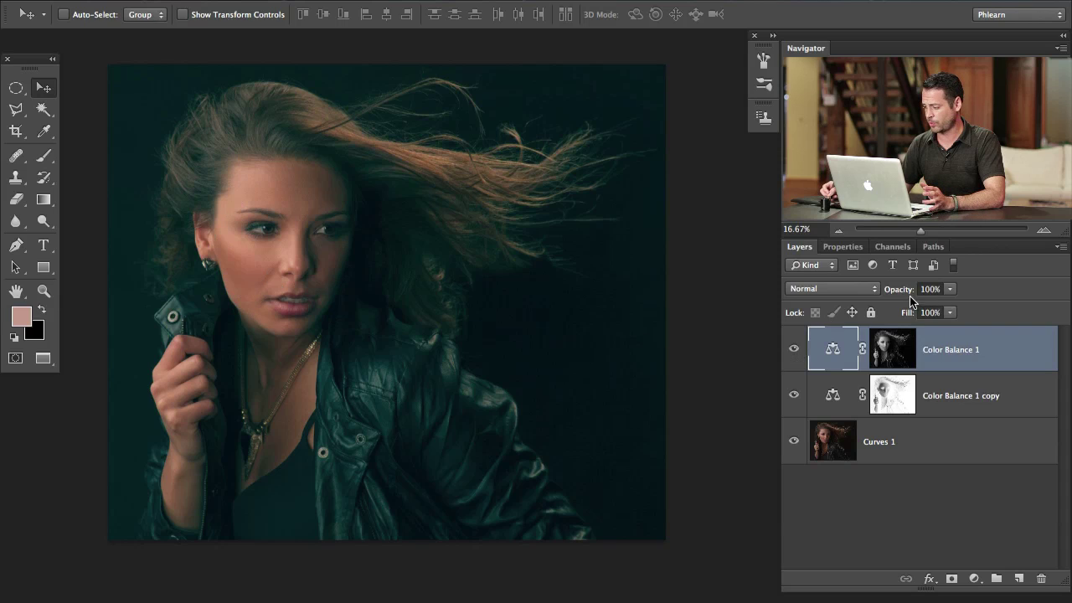
Lower the Color Balance 1 layer's opacity to 61% and compare the portrait with and without it.
left_click_drag(906, 292, 863, 307)
left_click(793, 353)
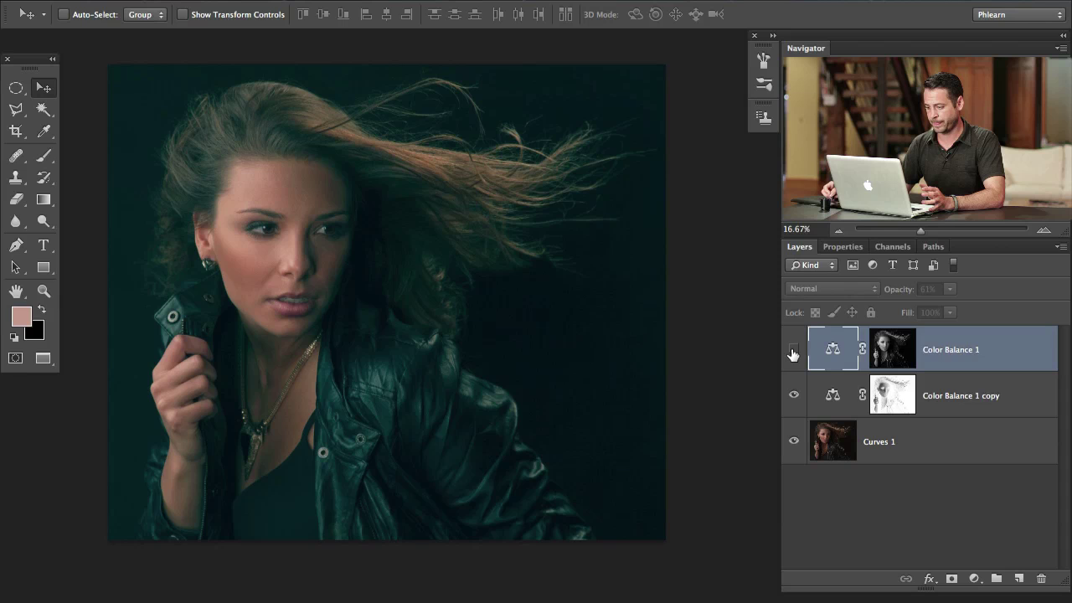
left_click_drag(452, 382, 491, 375)
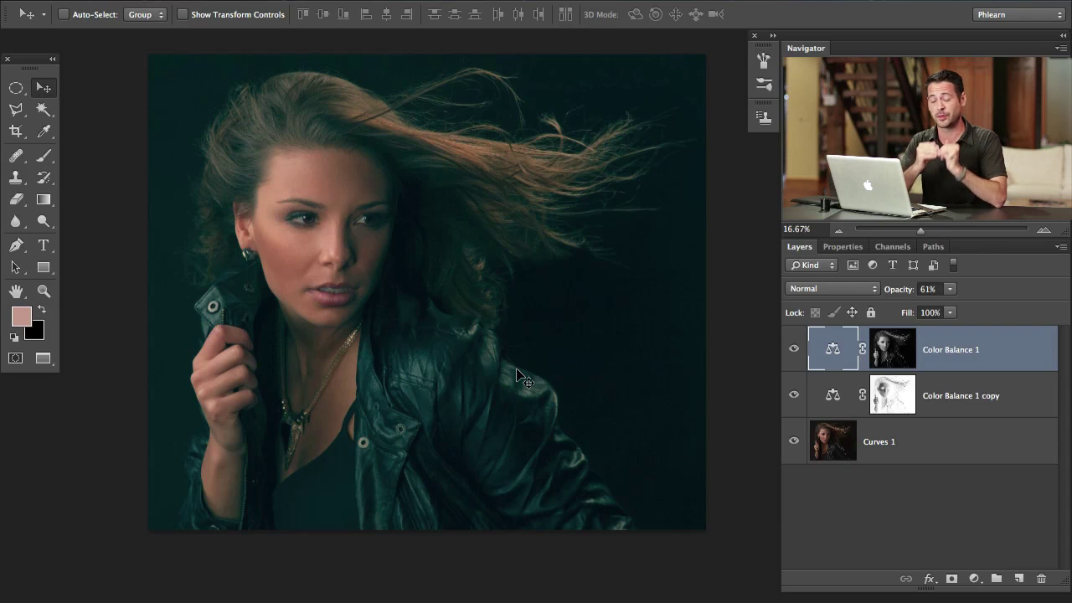
Add a layer above Color Balance 1, fill it with a skin tone sampled from the forehead, and invert it to the complementary teal.
key("ctrl+alt+shift+n")
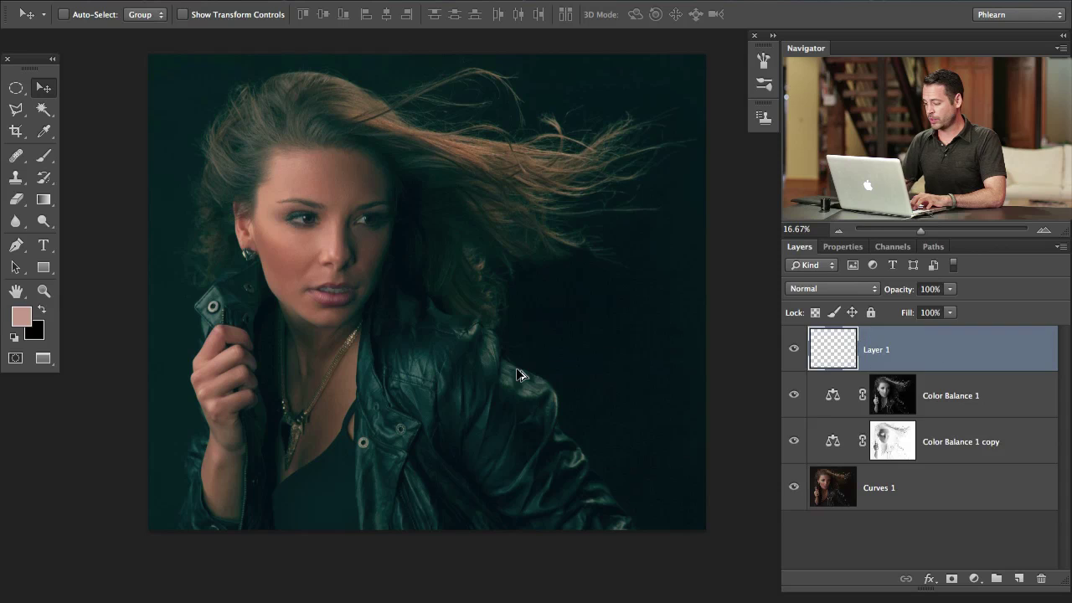
key("b")
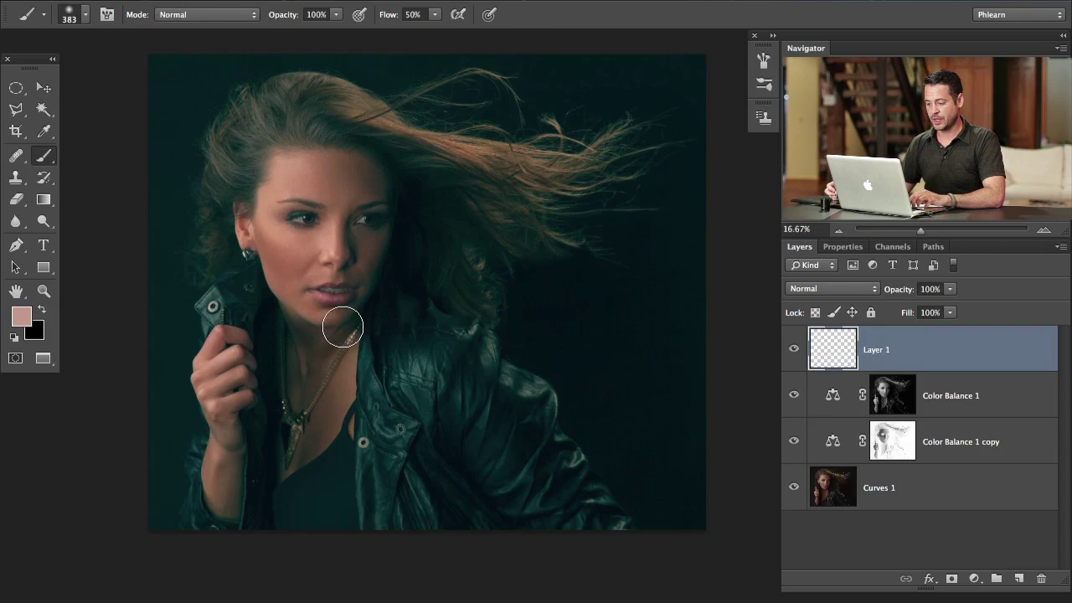
left_click(301, 168, "alt")
left_click(292, 166, "alt")
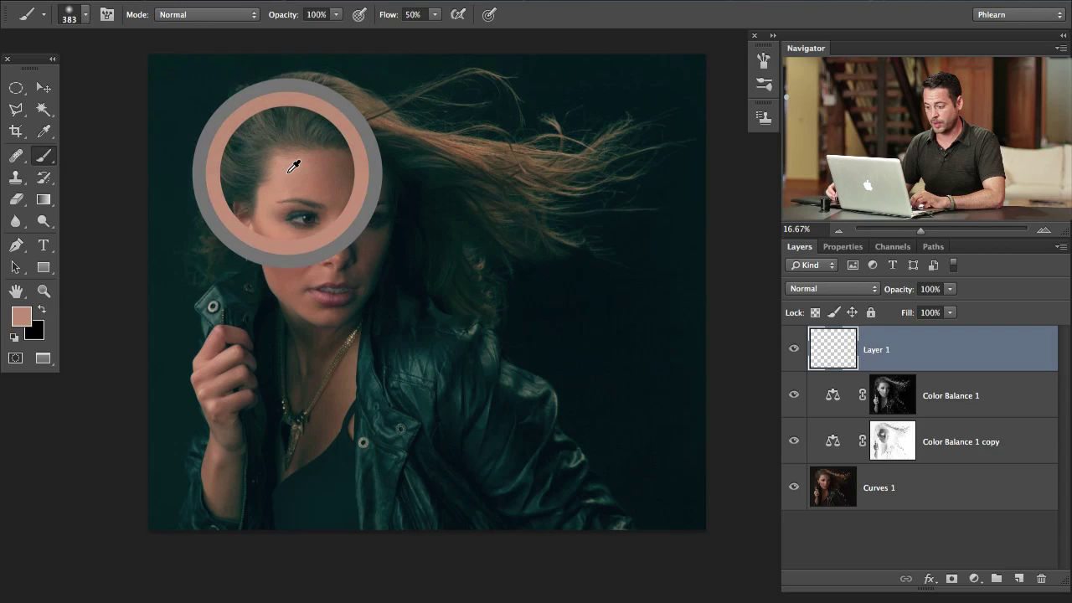
left_click(282, 181, "alt")
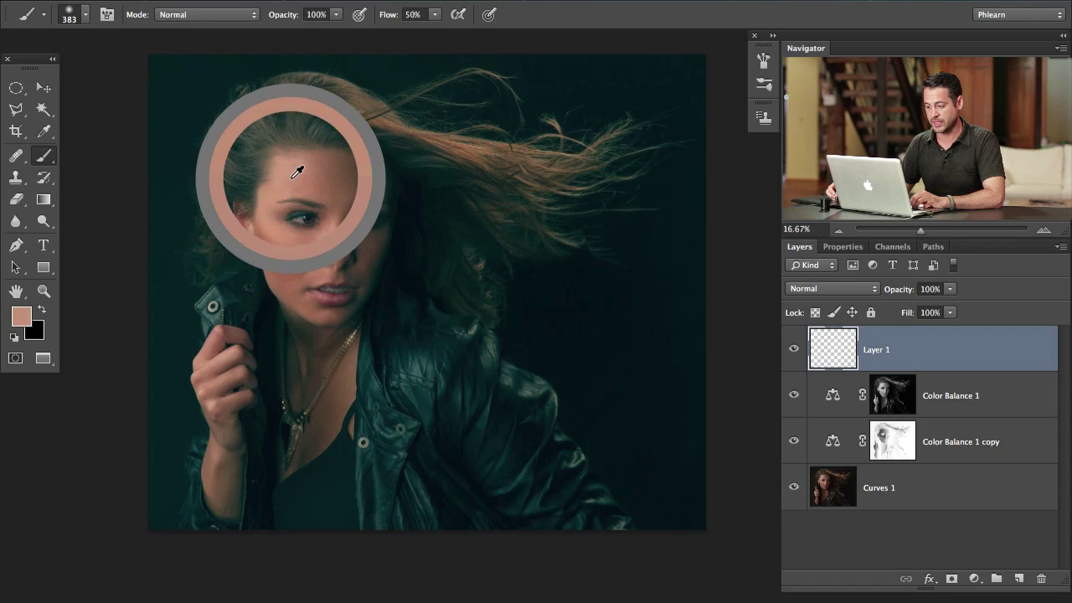
left_click(295, 172, "alt")
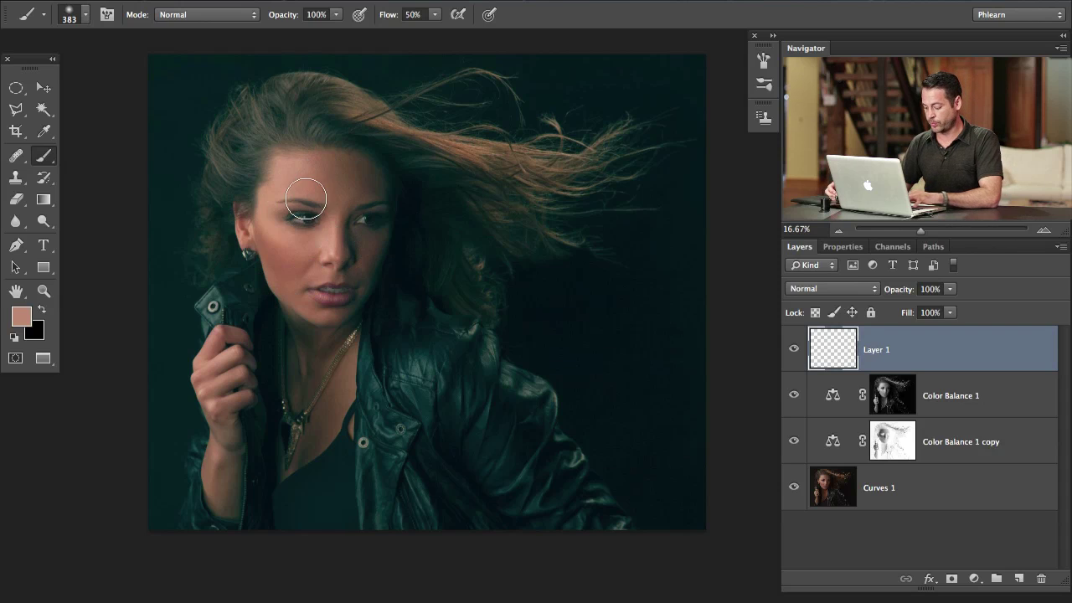
left_click(289, 167, "alt")
left_click_drag(290, 168, 299, 174)
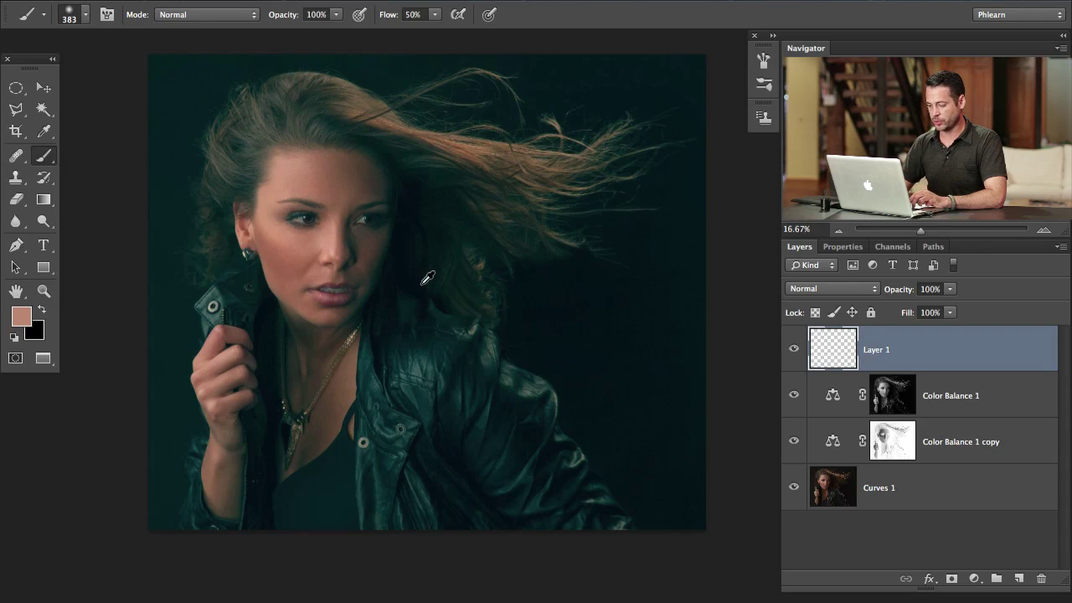
key("alt+BackSpace")
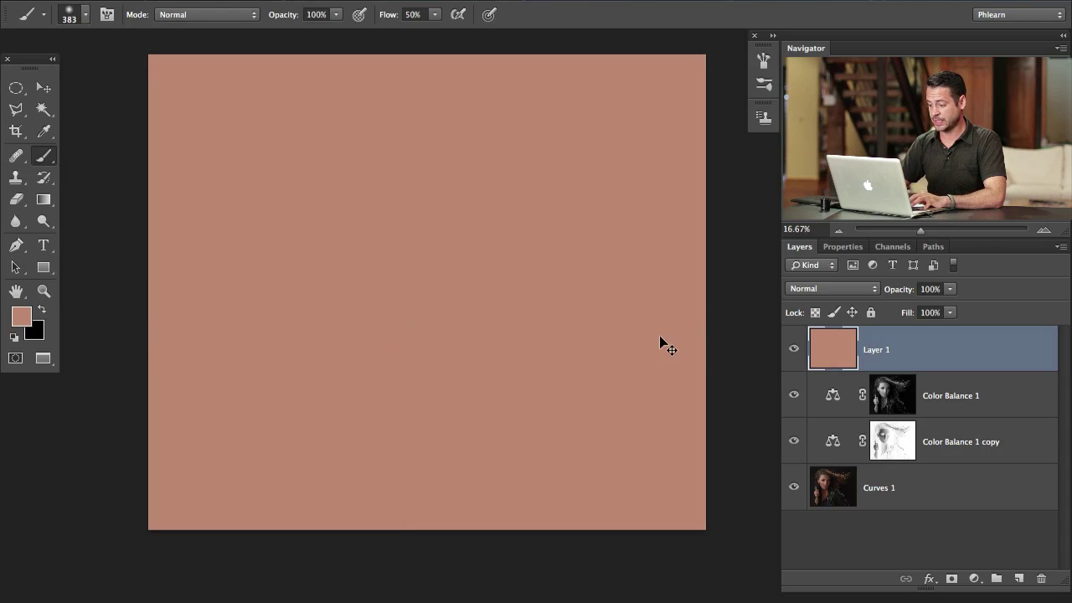
key("super+i")
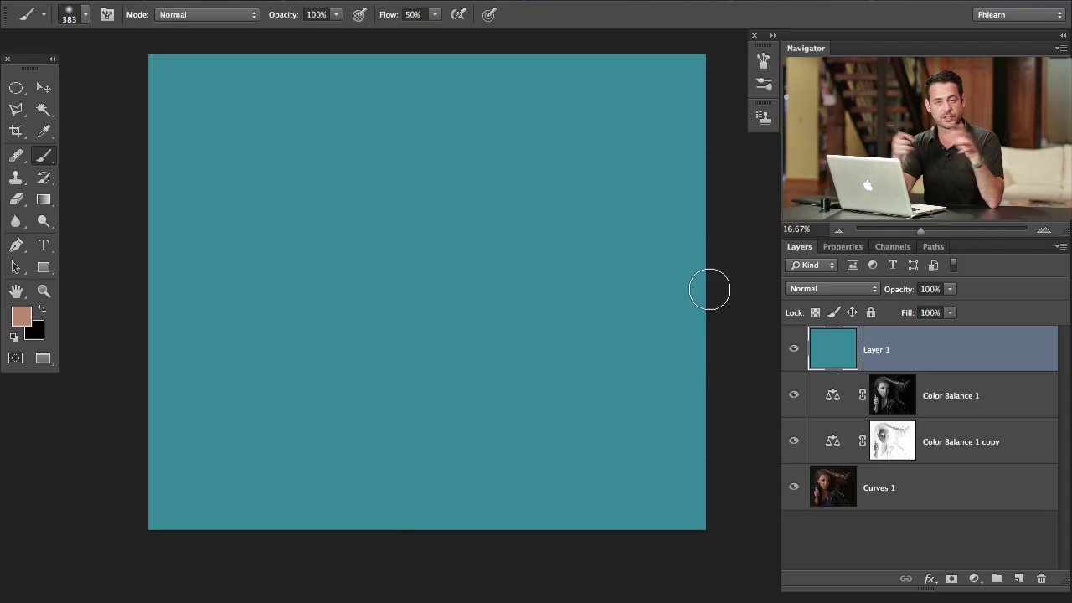
Set Layer 1's blend mode to Color, compare its effect, and reduce its opacity to 50%.
left_click(815, 289)
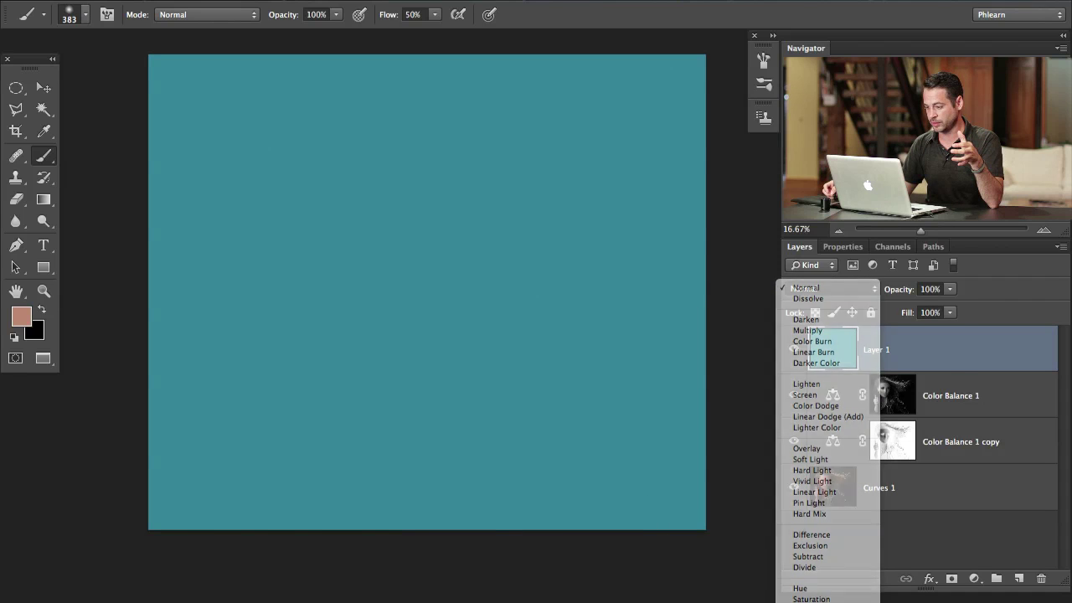
left_click(811, 596)
left_click(795, 350)
left_click(795, 351)
left_click(794, 350)
left_click(795, 350)
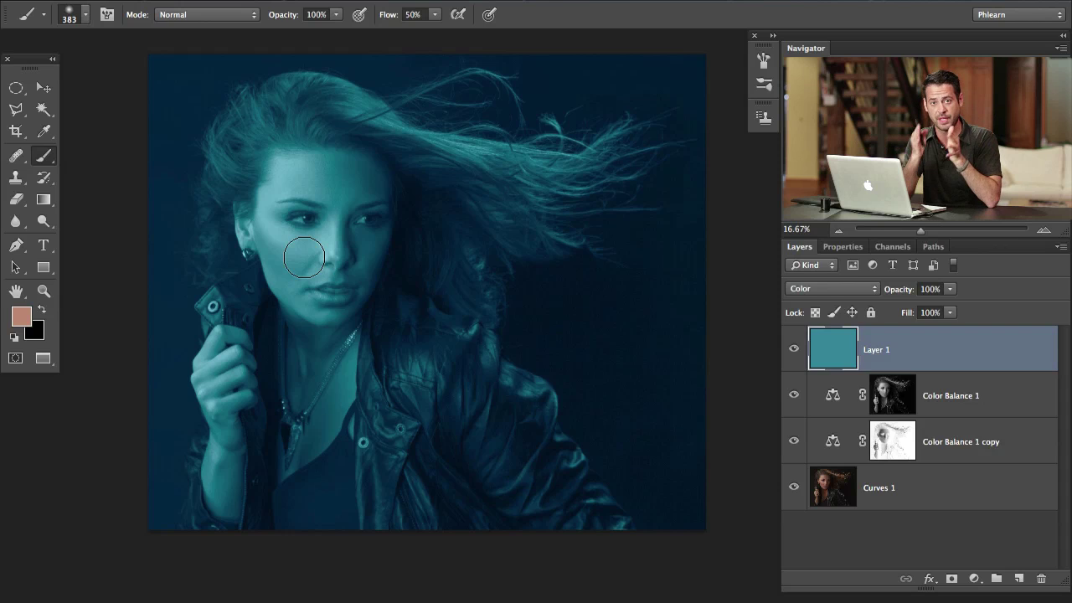
key("v")
key("5")
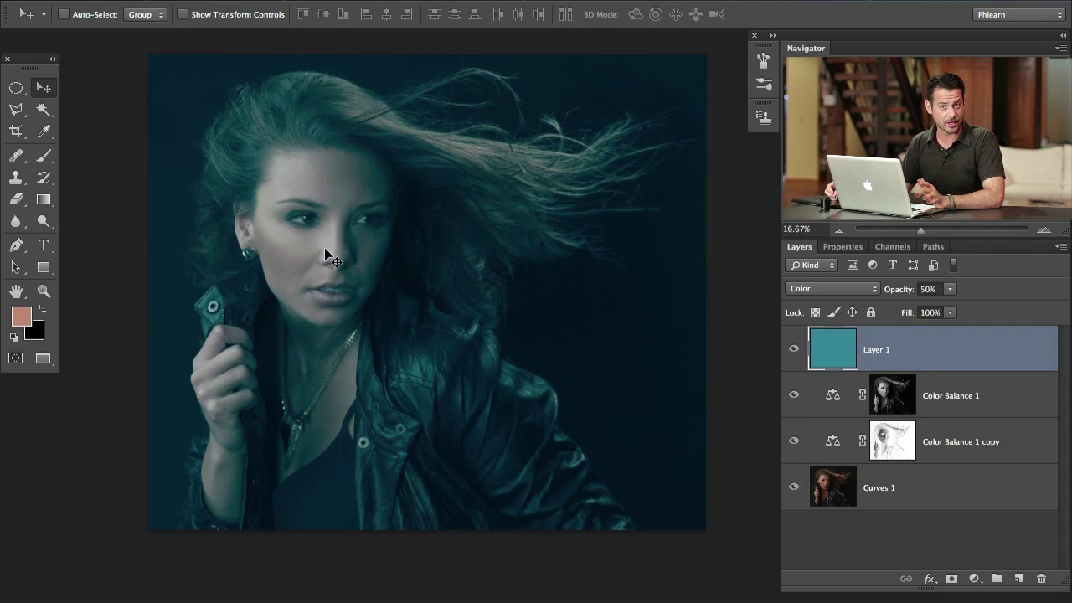
scroll(582, 373, "left", 5)
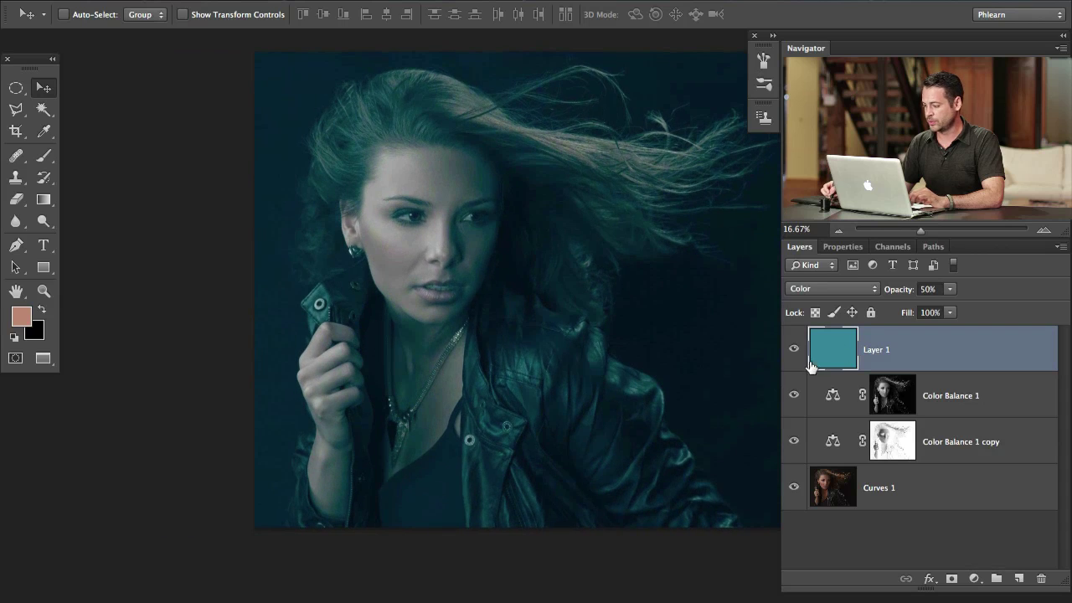
Open Layer 1's blending options and arrange the dialog beside the portrait so the face stays in view.
double_click(933, 352)
left_click_drag(394, 128, 368, 112)
scroll(479, 242, "left", 5)
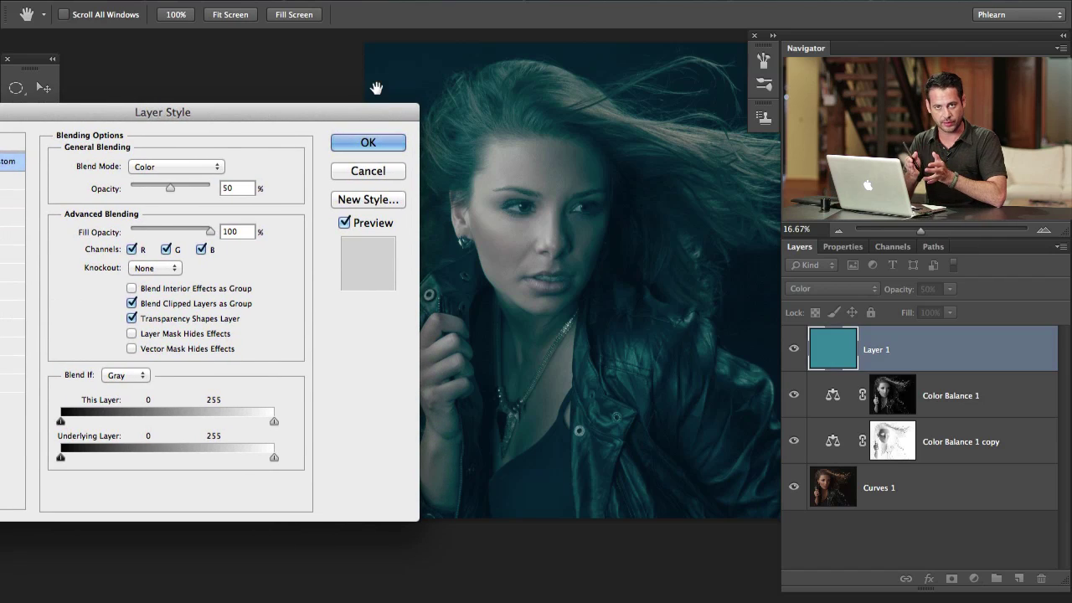
Try the Blend If black slider for the underlying layer to test removing the teal from darker tones.
key("alt")
left_click_drag(65, 456, 234, 460)
left_click_drag(59, 457, 104, 459)
left_click_drag(236, 458, 28, 458)
key("alt")
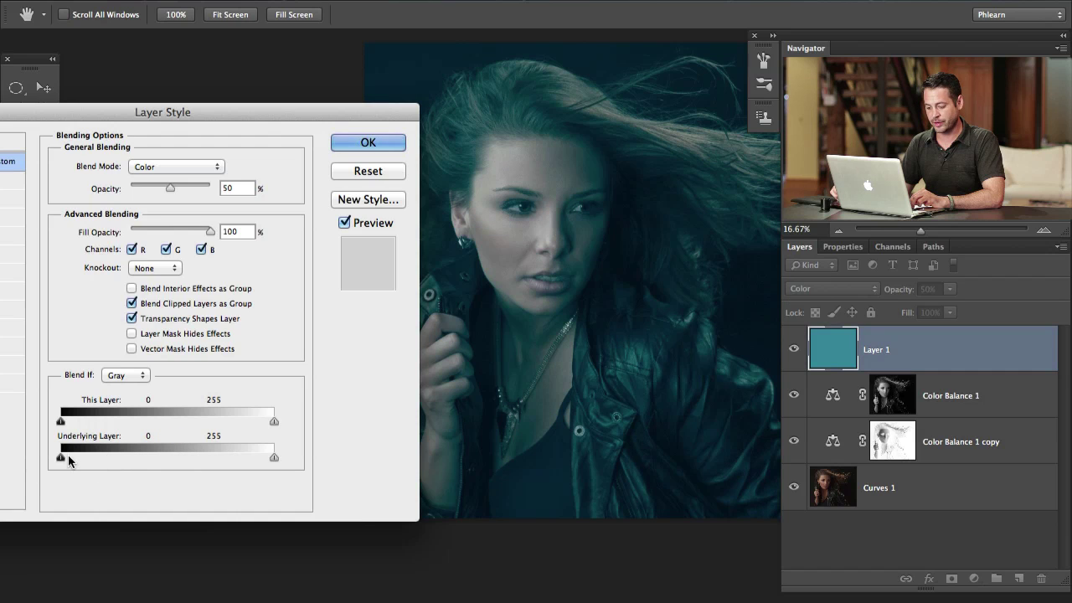
Split Layer 1's underlying-layer Blend If black point to 69 / 255 and apply the blending options.
left_click_drag(70, 460, 185, 460)
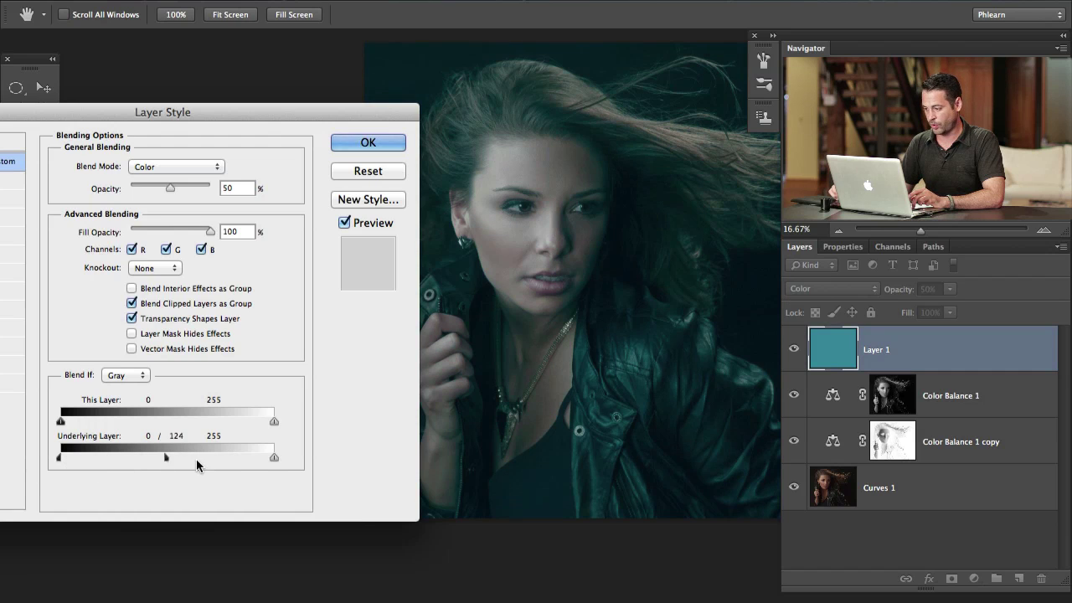
left_click_drag(60, 458, 130, 456)
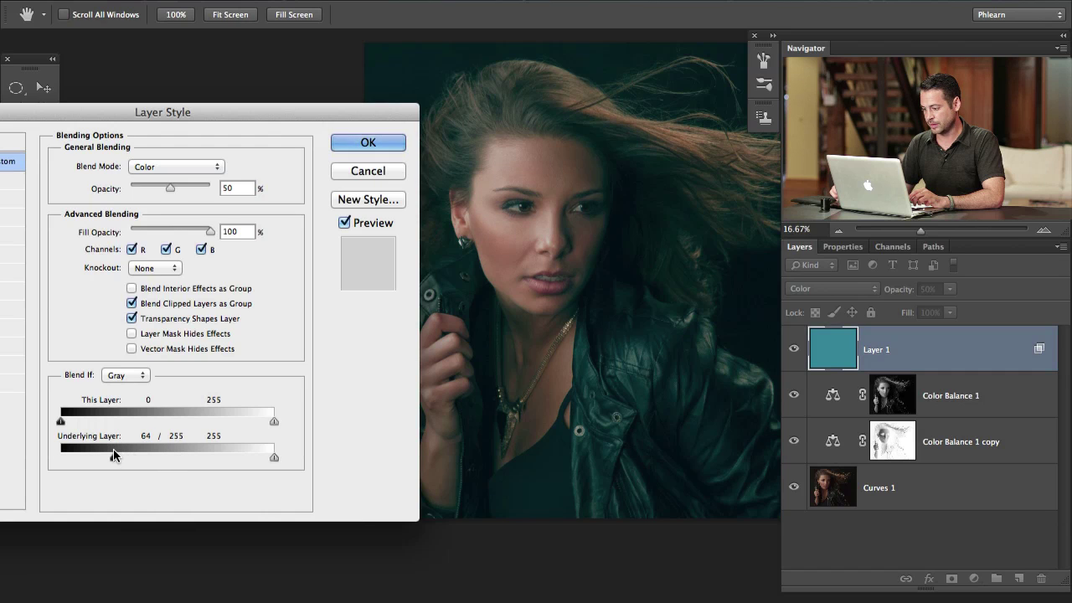
left_click_drag(115, 457, 127, 457)
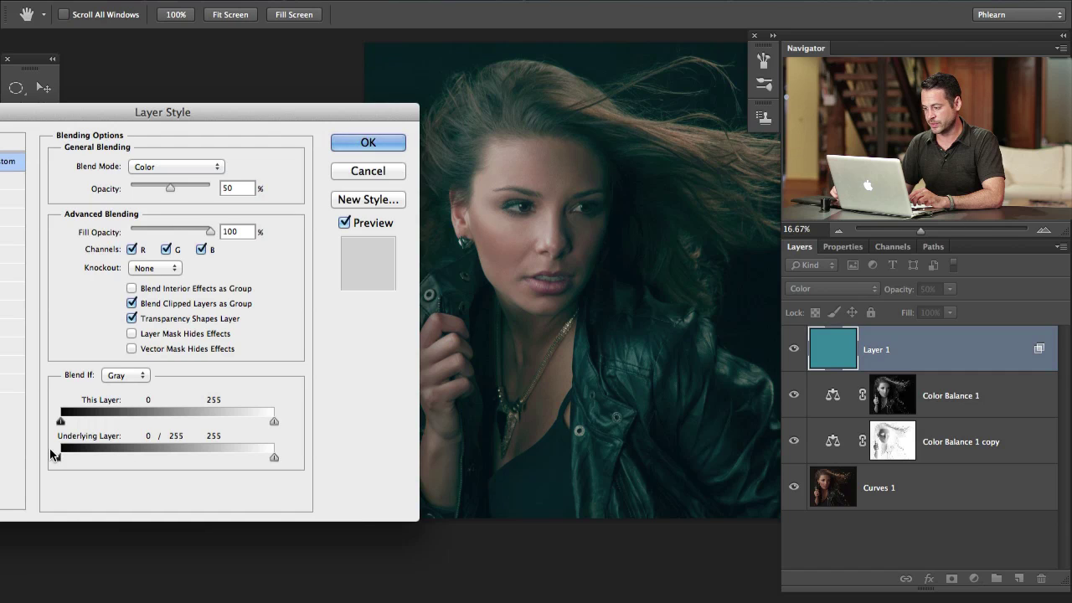
left_click_drag(48, 453, 112, 458)
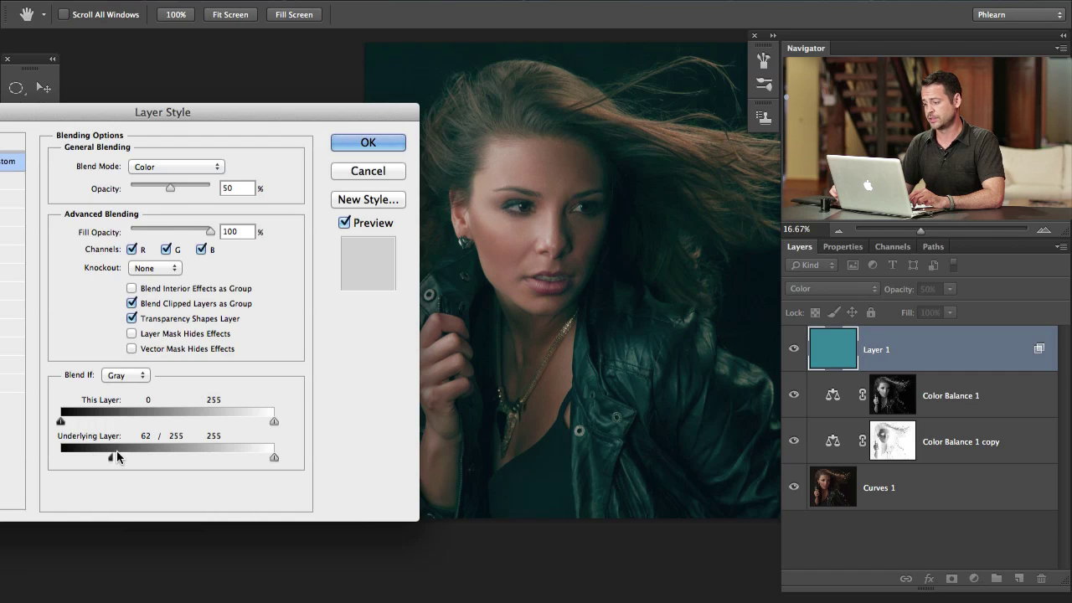
mouse_move(118, 461)
left_mouse_down()
mouse_move(136, 456)
mouse_move(118, 459)
left_mouse_up()
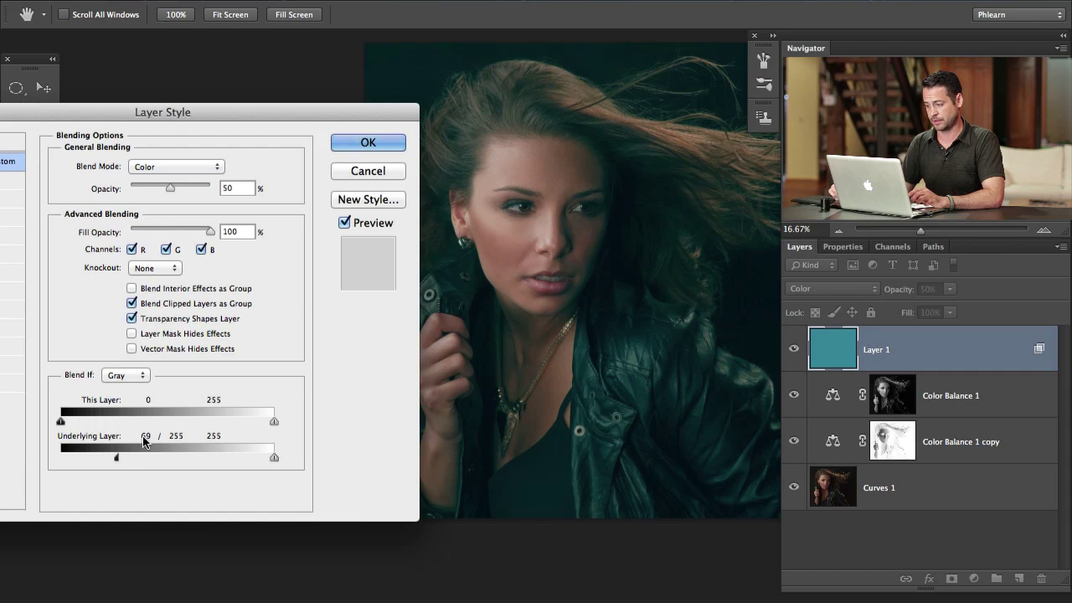
left_click(365, 145)
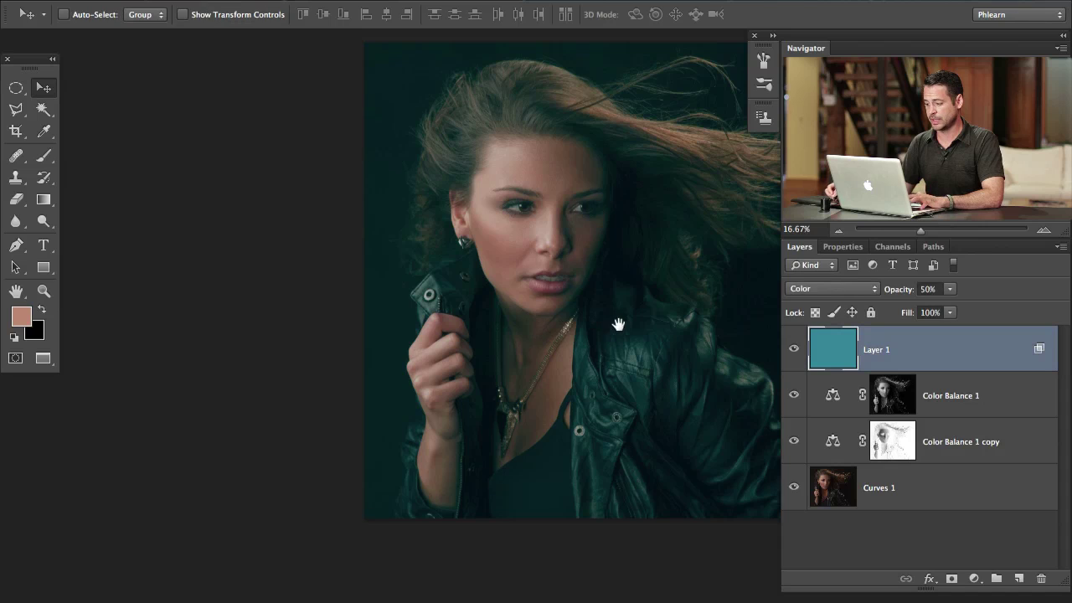
Compare the portrait with and without Layer 1 to judge how its teal affects the highlights and skin.
left_click_drag(610, 318, 422, 346)
left_click(794, 351)
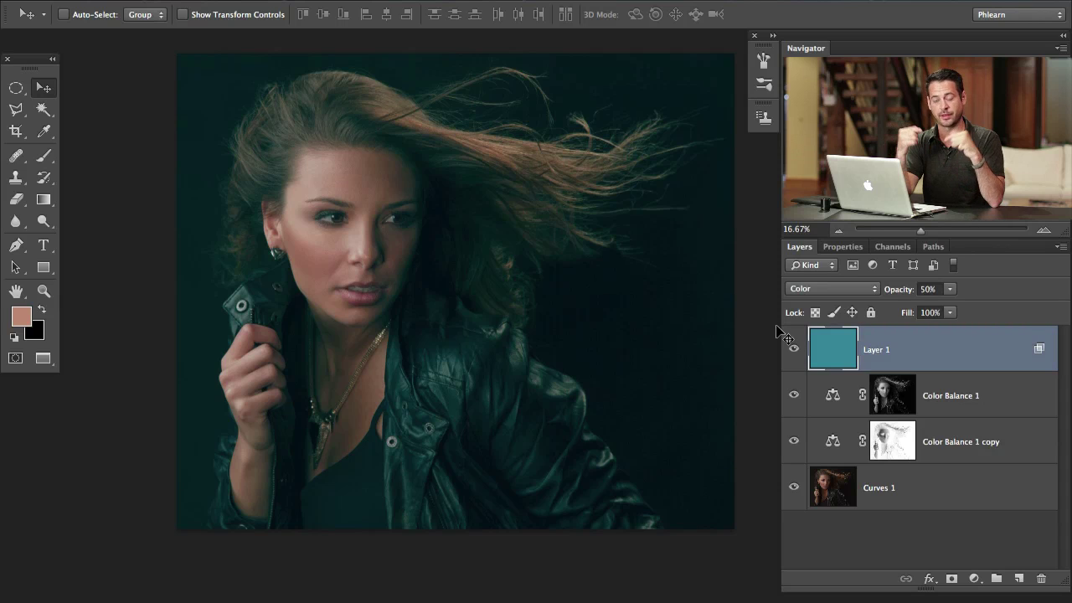
left_click(794, 349)
left_click(794, 350)
left_click(794, 350)
left_click(794, 349)
left_click_drag(638, 377, 463, 265)
left_click(794, 351)
left_click(793, 351)
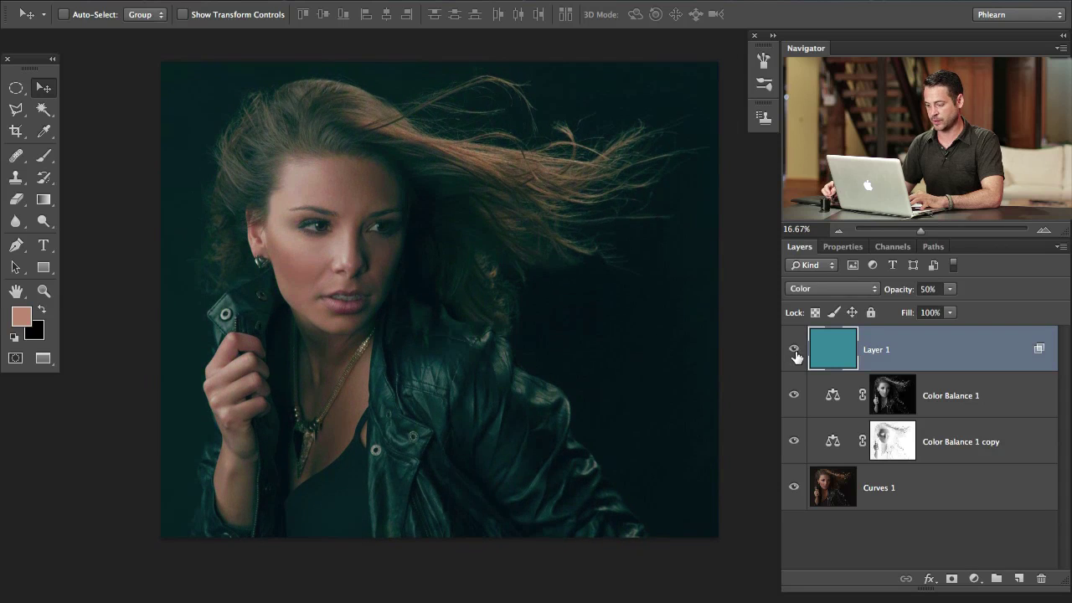
Reduce Layer 1's opacity to 30% and check the portrait with and without it.
left_click(794, 351)
left_click(794, 351)
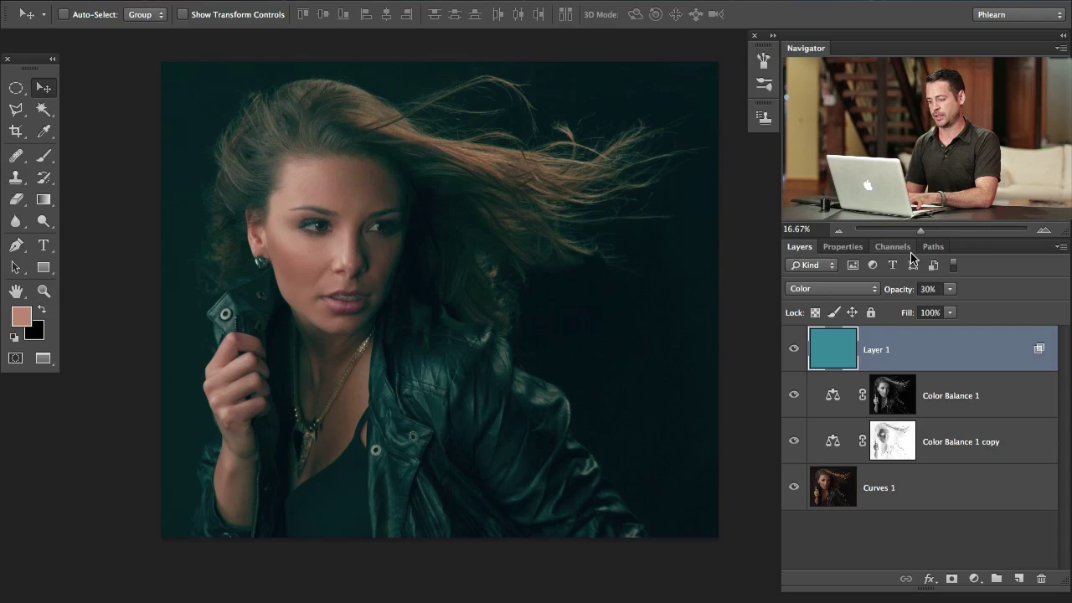
left_click_drag(522, 304, 497, 379)
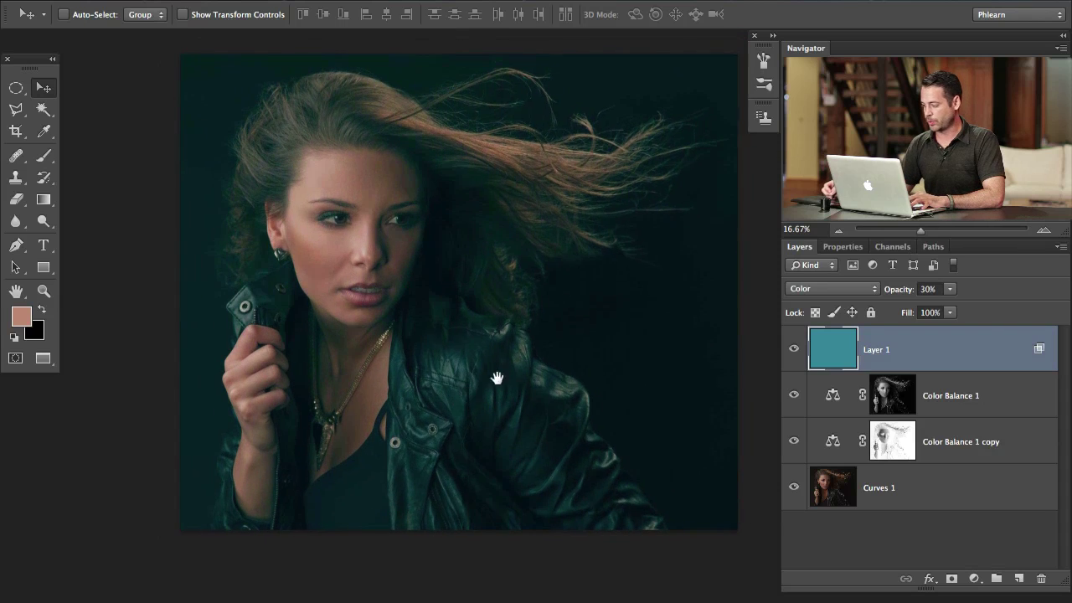
left_click(794, 357)
left_click_drag(477, 336, 455, 358)
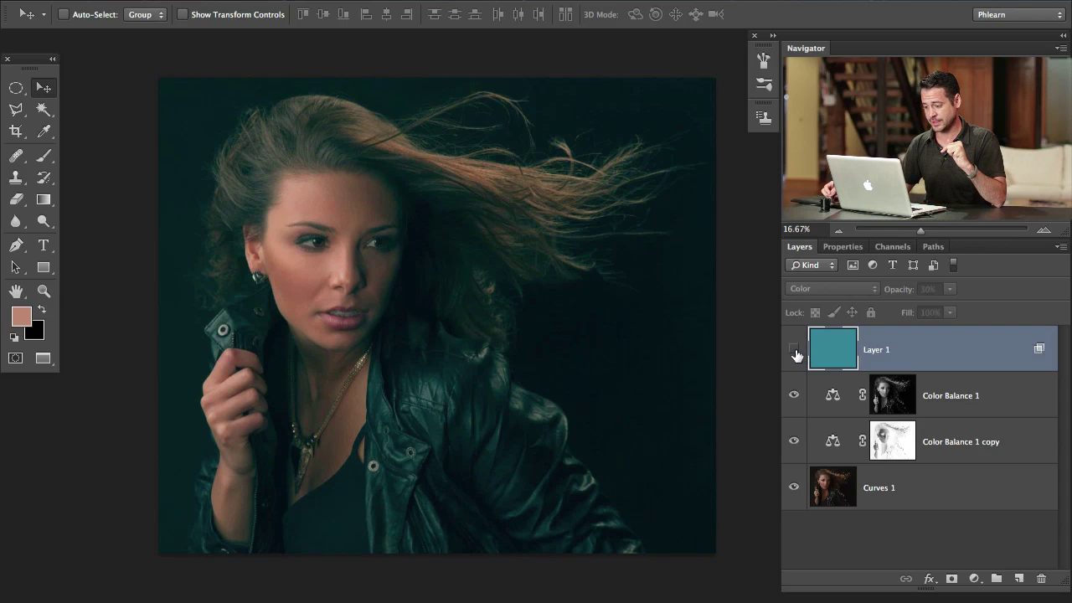
left_click_drag(577, 418, 594, 388)
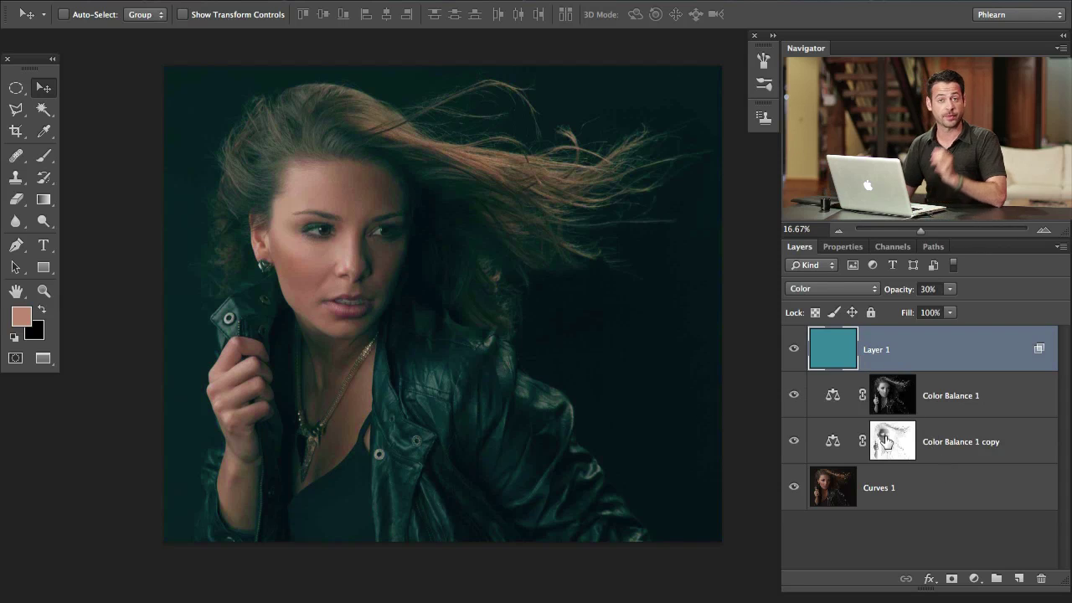
Add a layer above Layer 1, fill it with a dark teal sampled beside the sleeve, and invert it to pale pink.
key("ctrl+shift+alt+n")
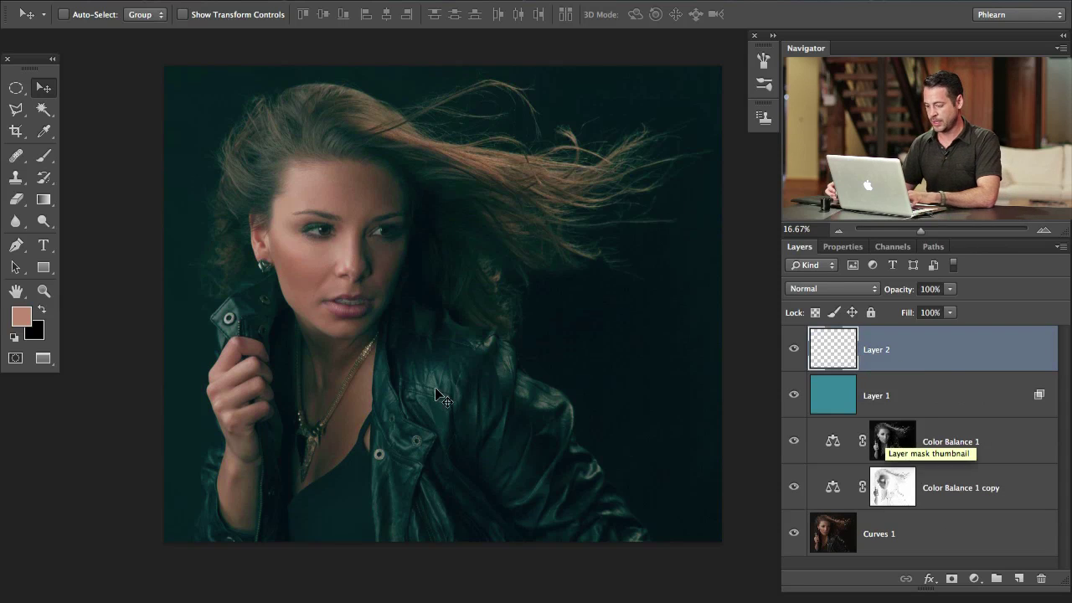
key("b")
mouse_move(188, 492)
left_mouse_down()
mouse_move(179, 505)
mouse_move(190, 503)
mouse_move(176, 481)
left_mouse_up()
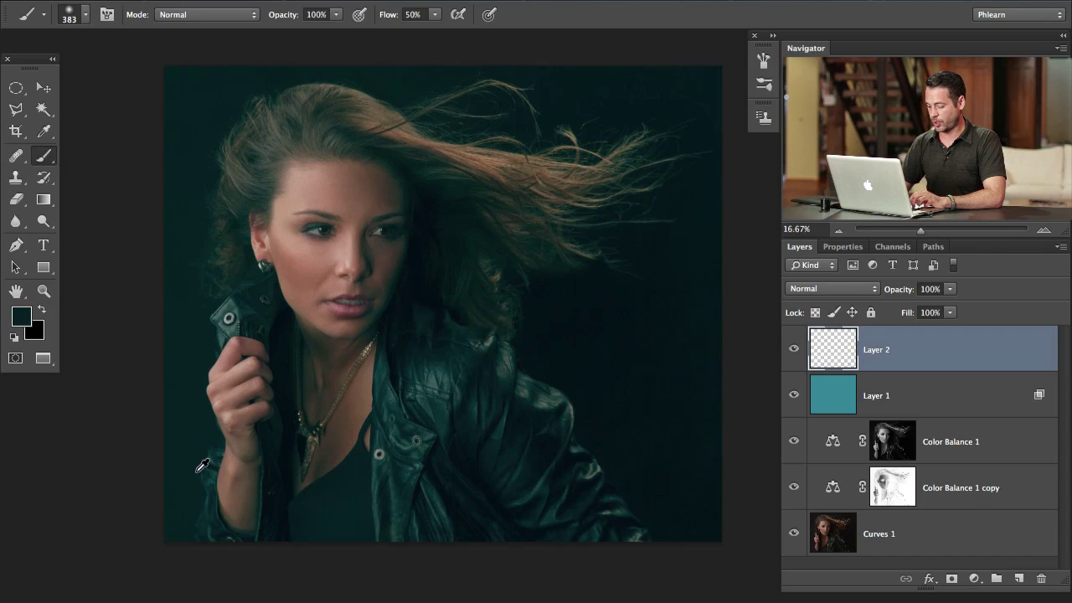
key("alt+BackSpace")
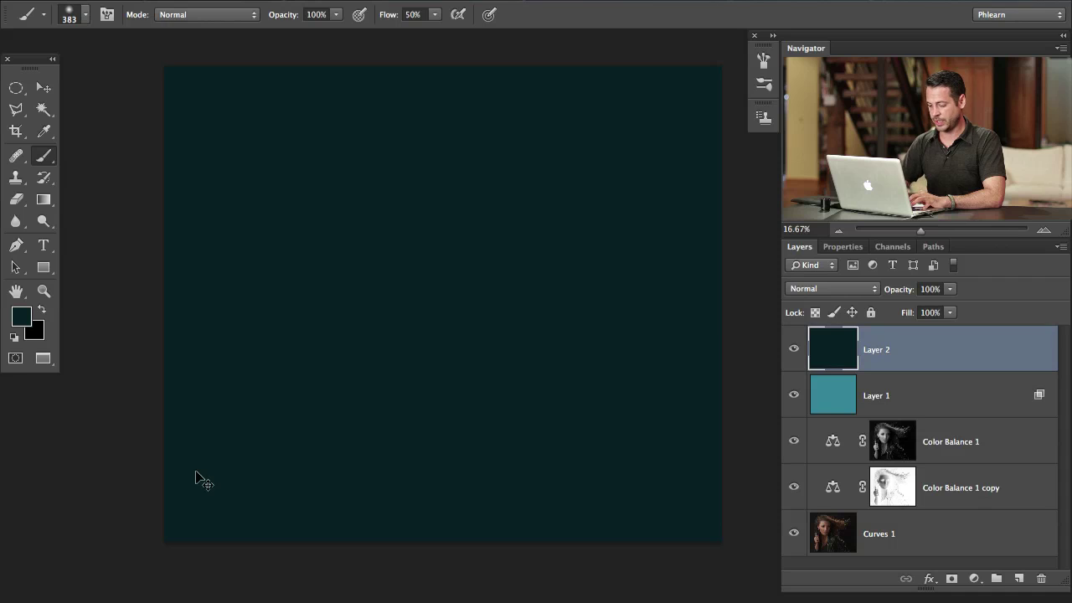
key("super+i")
left_click_drag(419, 376, 447, 342)
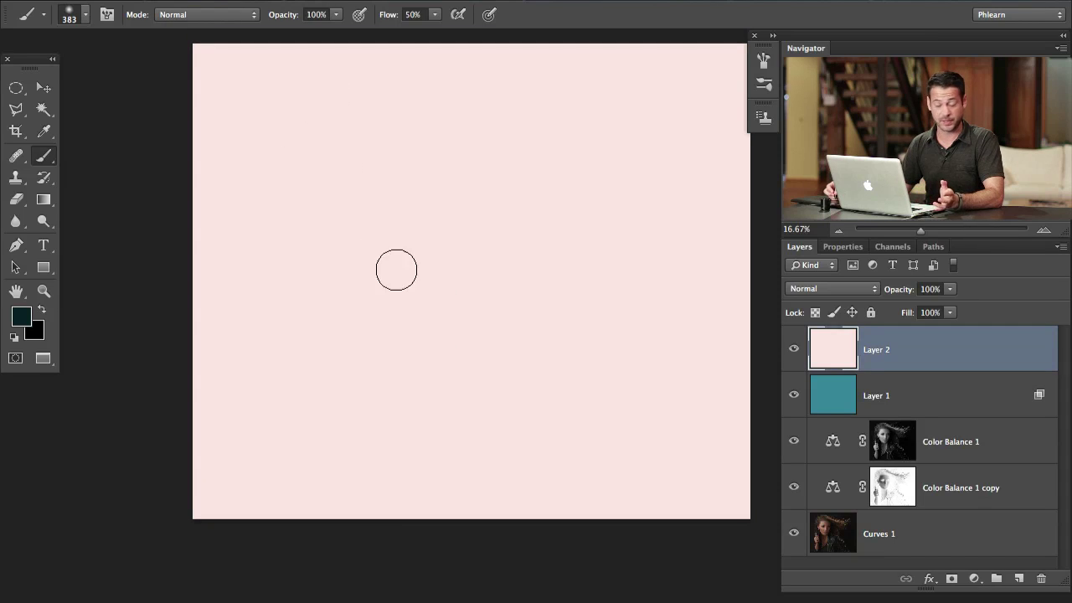
Set Layer 2's blend mode to Color and its opacity to 50%.
left_click(825, 289)
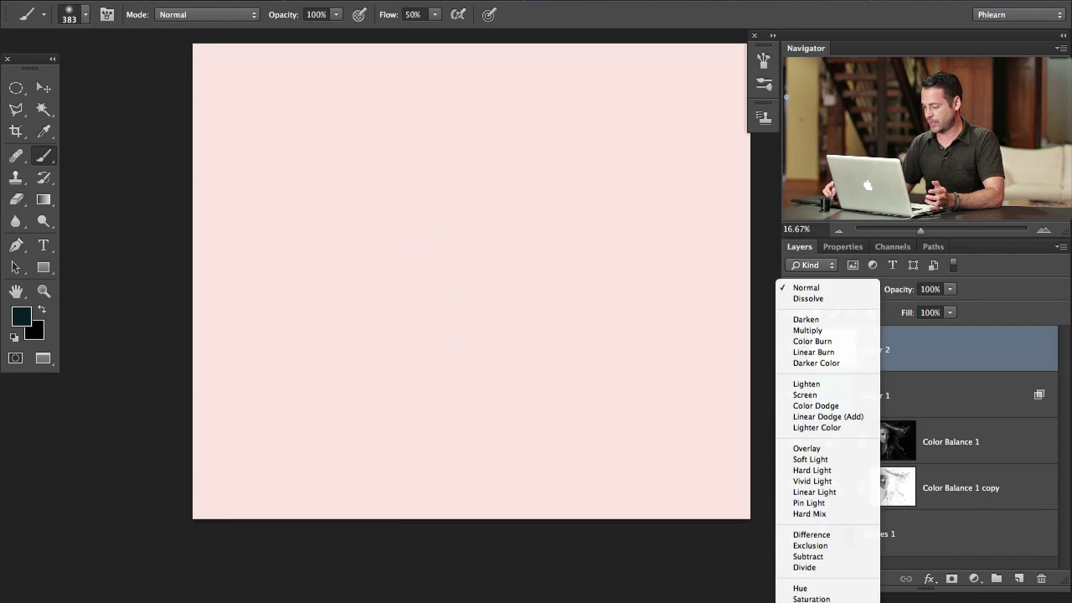
left_click(825, 596)
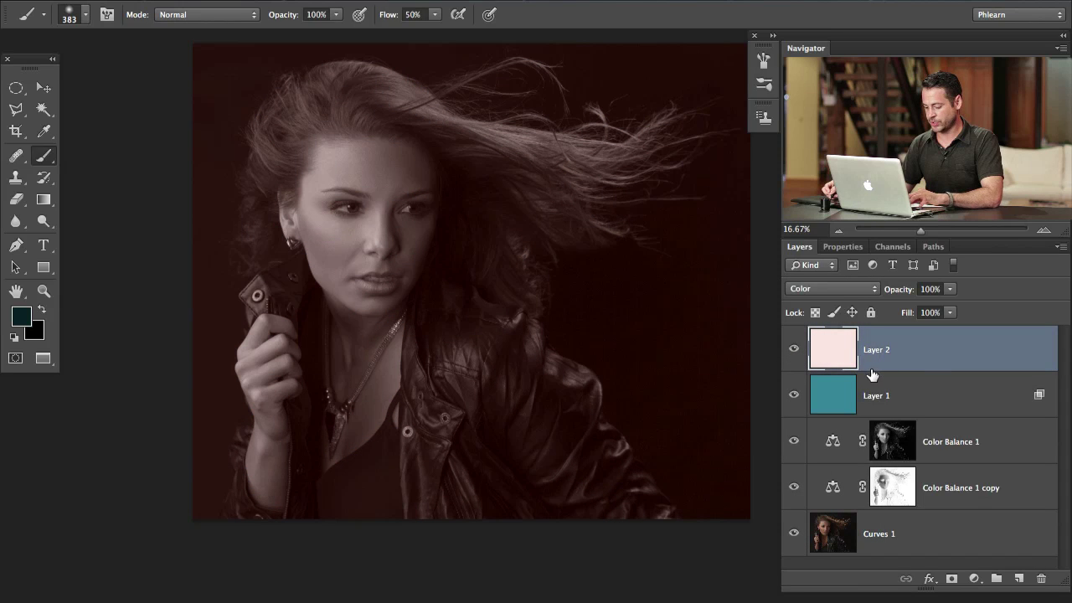
key("v")
key("5")
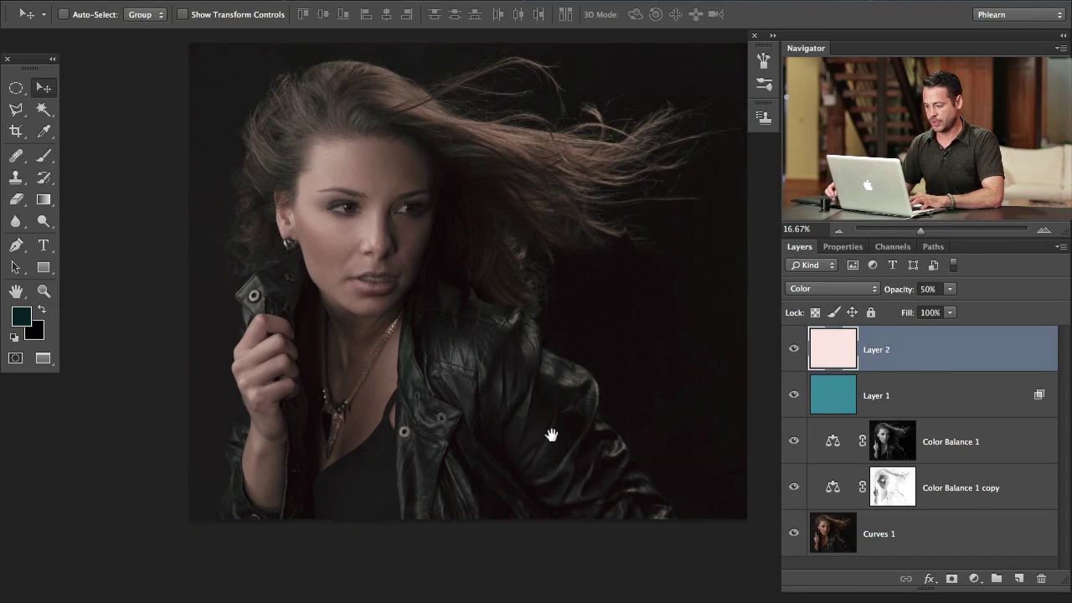
Compare the portrait with and without Layer 2 to judge how its pale pink affects the whole image.
scroll(561, 426, "up", 1)
scroll(561, 426, "right", 1)
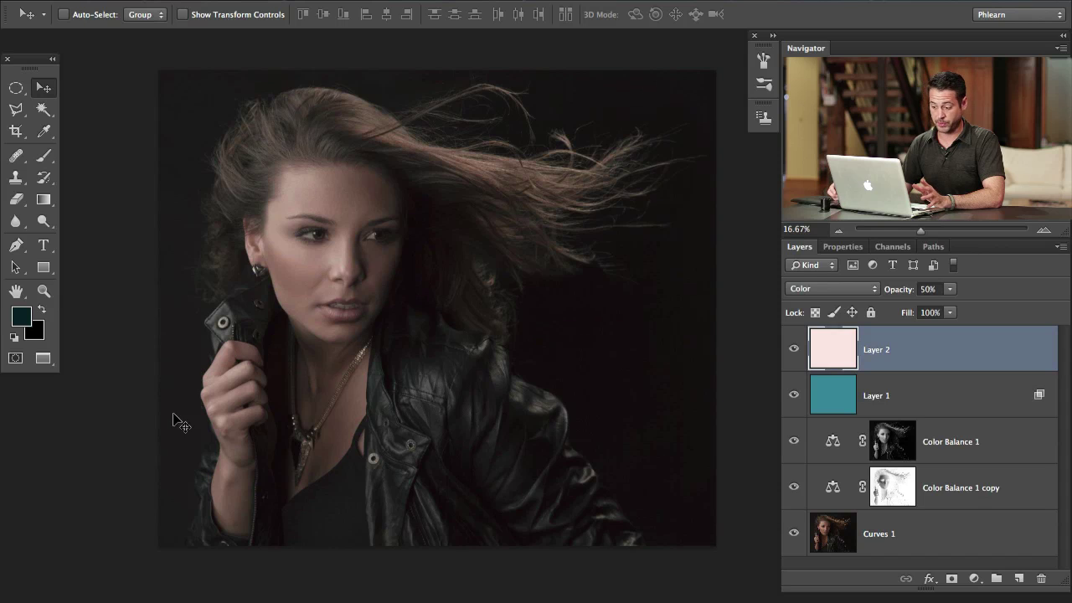
left_click(794, 352)
left_click(792, 351)
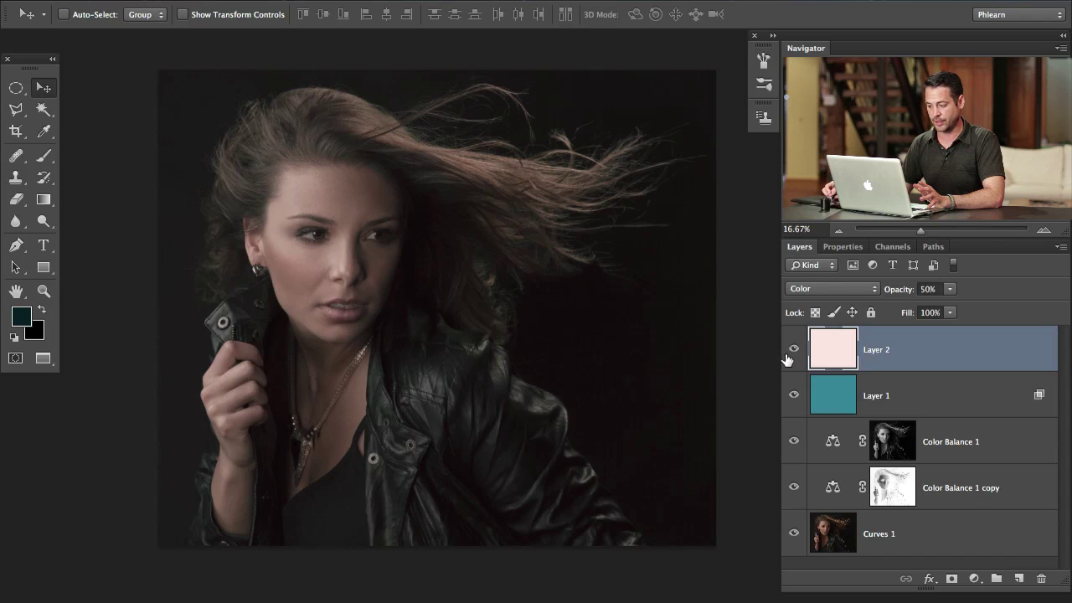
Limit Layer 2 to the darkest tones by splitting the white slider of its Gray Blend If underlying-layer range to 1 / 42.
left_click_drag(499, 408, 631, 388)
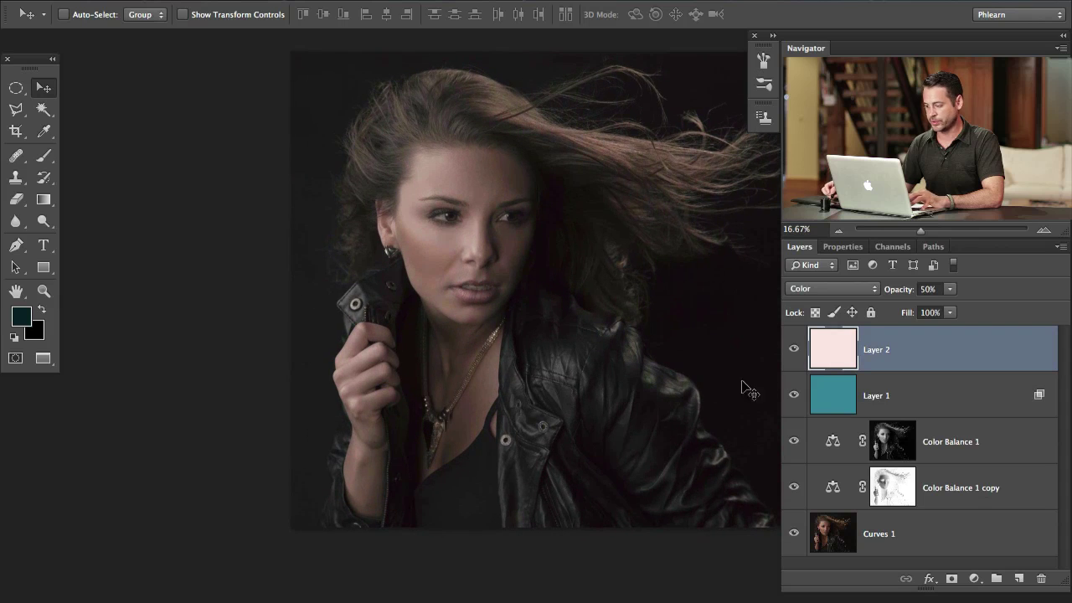
double_click(936, 360)
left_click_drag(456, 112, 285, 113)
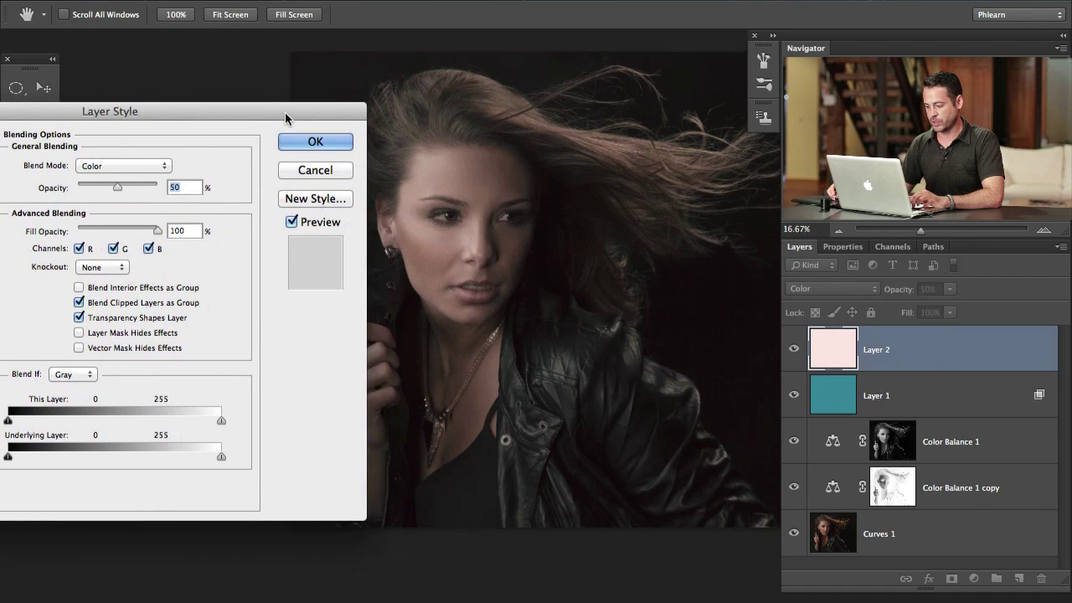
left_click_drag(444, 345, 555, 341)
left_click_drag(219, 458, 9, 459)
left_click_drag(218, 459, 38, 449)
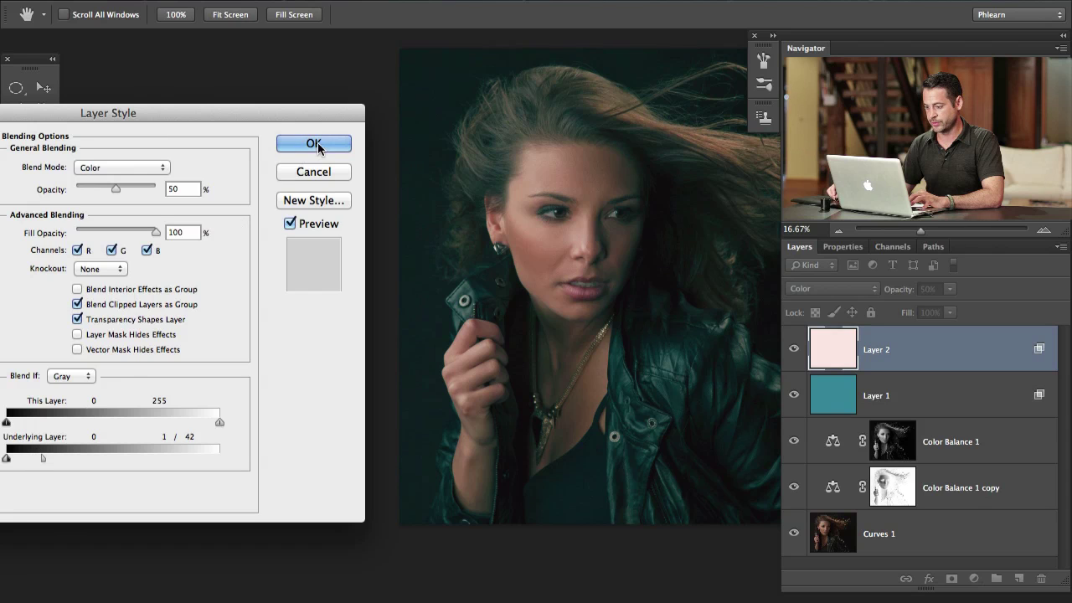
left_click(310, 146)
Compare the portrait with and without Layer 2 to judge the effect of its Blend If range on the shadows.
left_click_drag(626, 344, 410, 373)
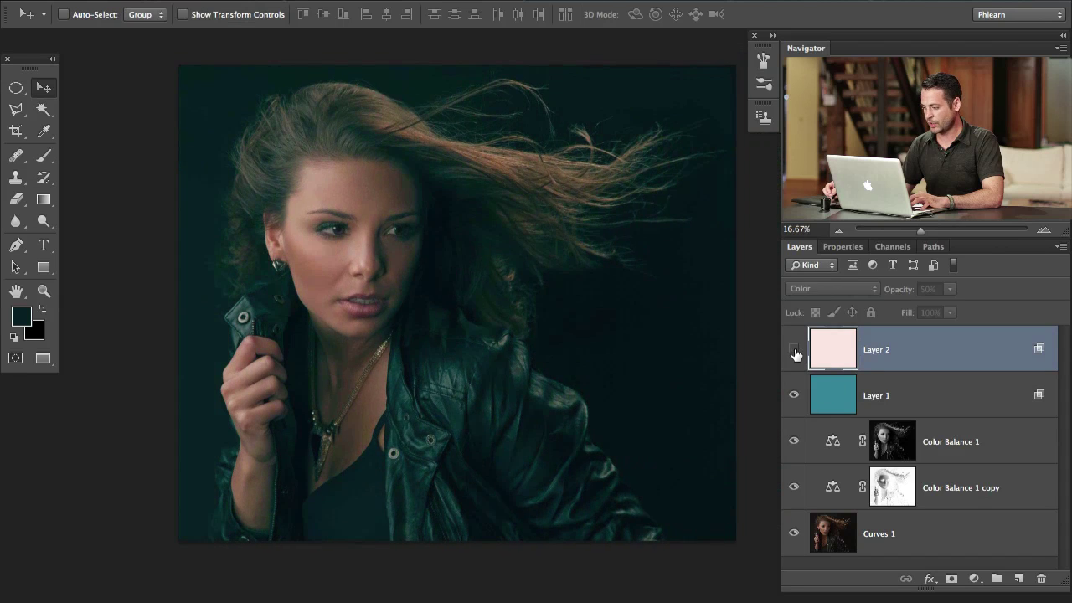
left_click(794, 350)
left_click(793, 350)
left_click(795, 350)
left_click(795, 350)
left_click(796, 350)
left_click(795, 351)
left_click(797, 351)
left_click(794, 350)
Reduce Layer 2's opacity to 30% and check the portrait with and without it.
key("3")
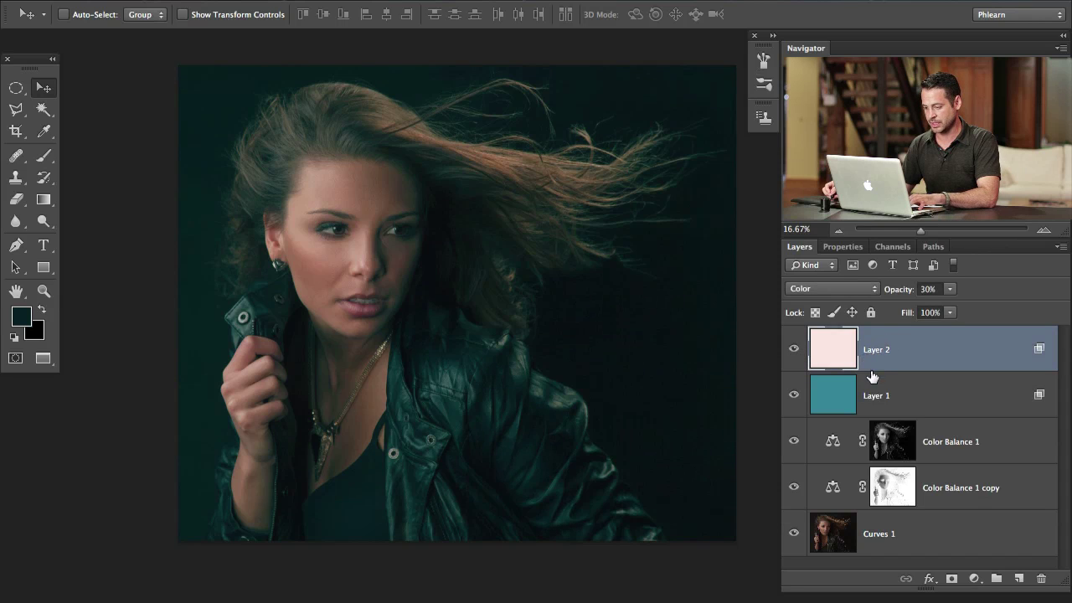
left_click(795, 351)
left_click(794, 351)
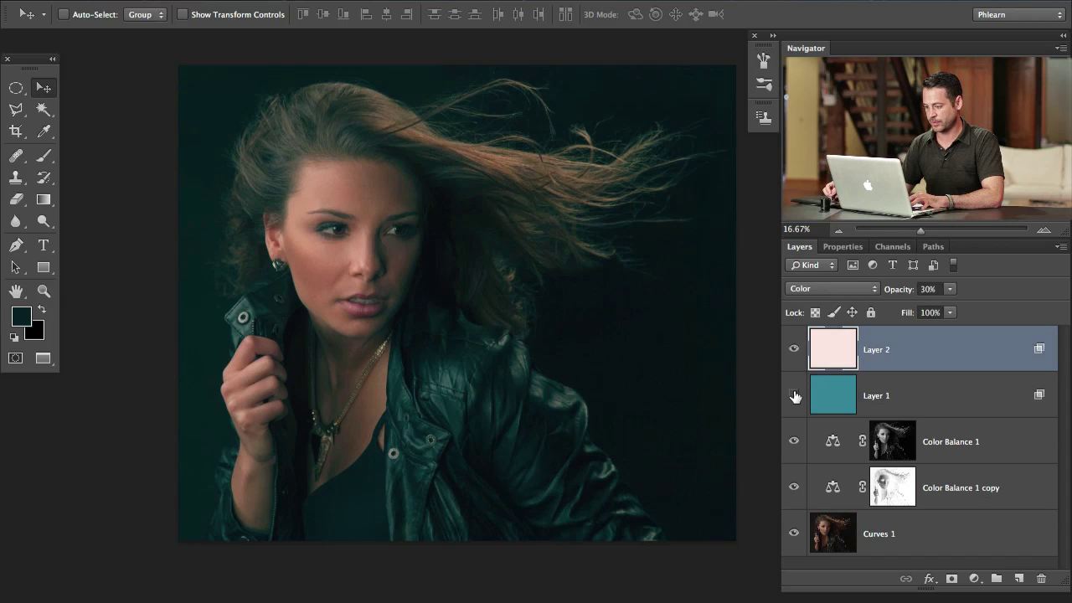
Check the portrait with and without Layer 1 and reduce Layer 1's opacity to 20%.
left_click(839, 398)
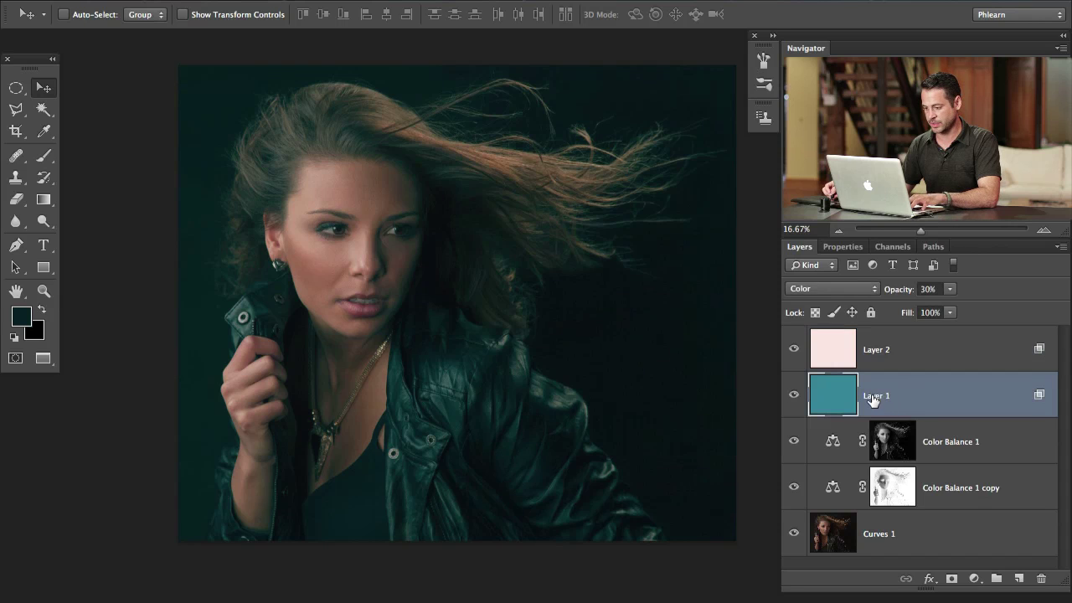
left_click(793, 394)
left_click(793, 394)
left_click_drag(609, 417, 591, 418)
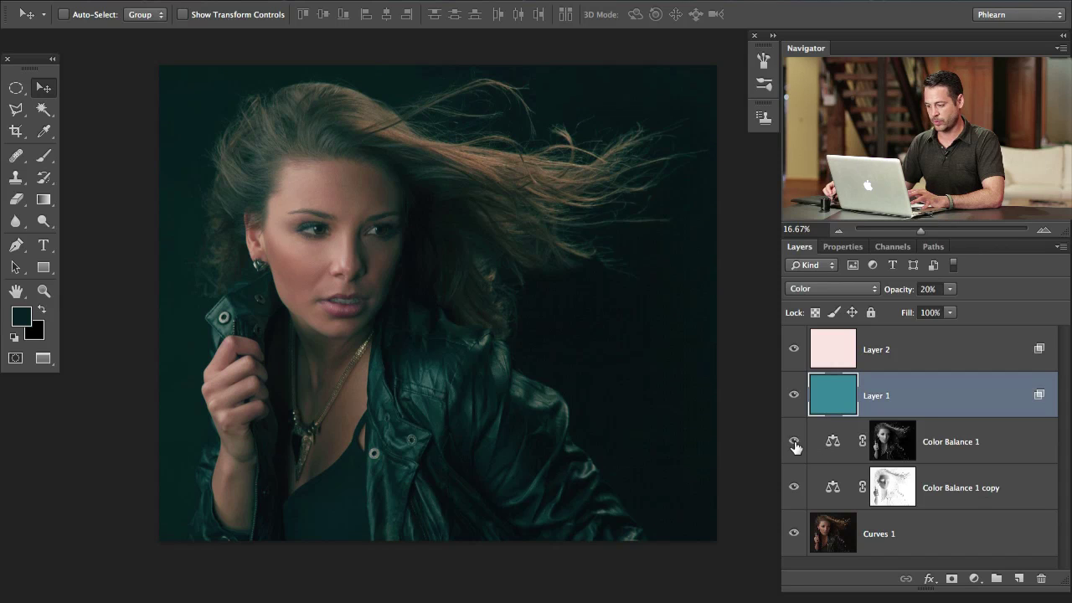
Set Color Balance 1's midtone Yellow-Blue value to -22 and compare the portrait with and without that layer.
double_click(835, 442)
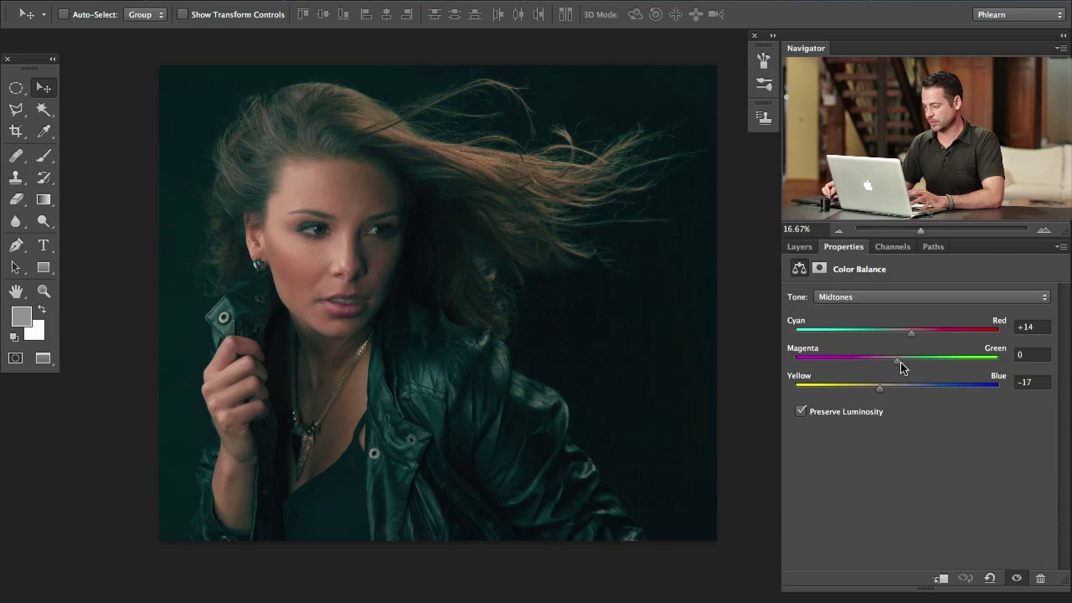
left_click_drag(880, 390, 873, 387)
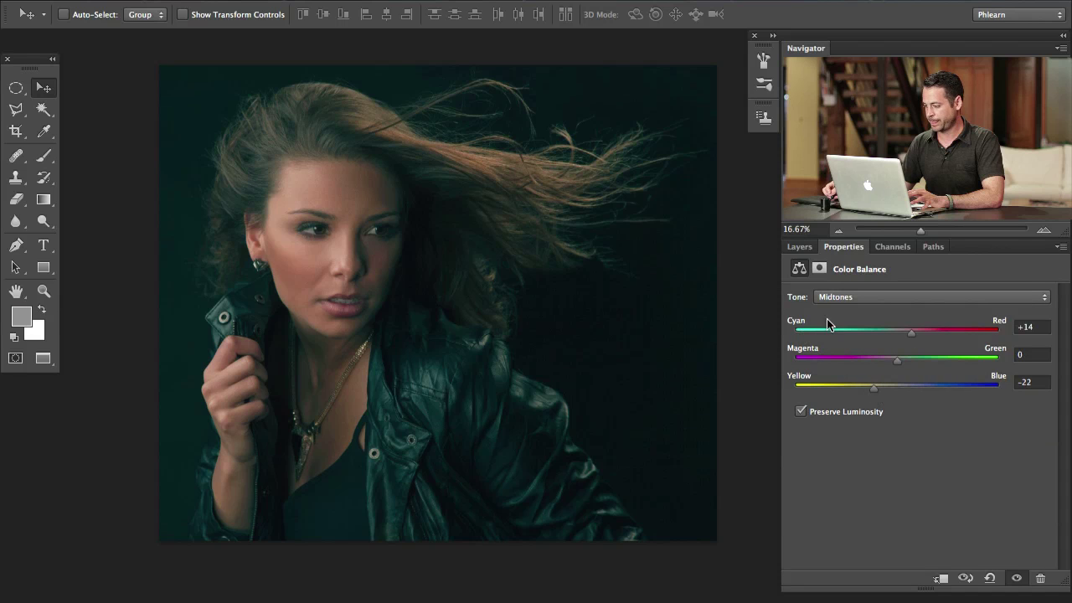
left_click(799, 247)
left_click(794, 441)
left_click(794, 442)
left_click(794, 441)
left_click(795, 442)
Compare the portrait with and without Color Balance 1 copy to judge its contribution to the grade.
left_click(794, 489)
left_click(794, 489)
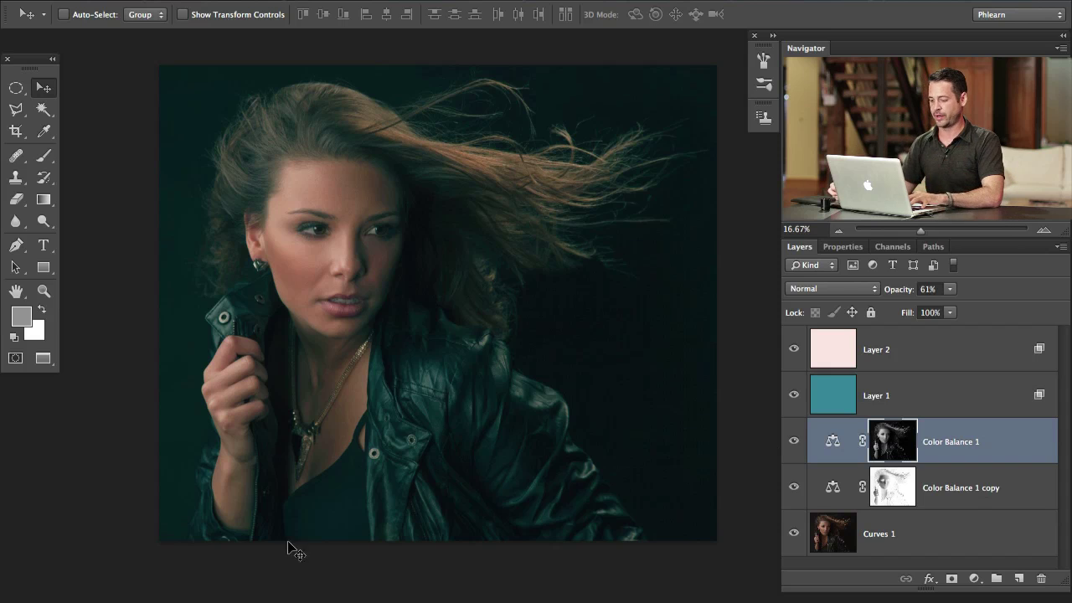
mouse_move(467, 426)
left_mouse_down()
mouse_move(440, 433)
mouse_move(474, 418)
left_mouse_up()
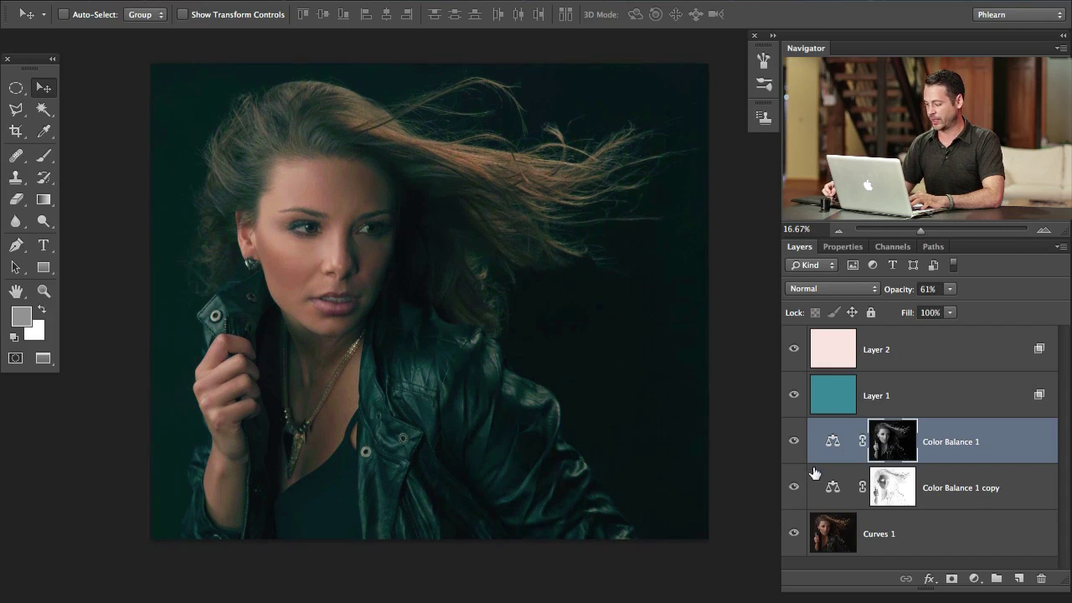
left_click(793, 488)
left_click(792, 489)
left_click(792, 489)
left_click(793, 488)
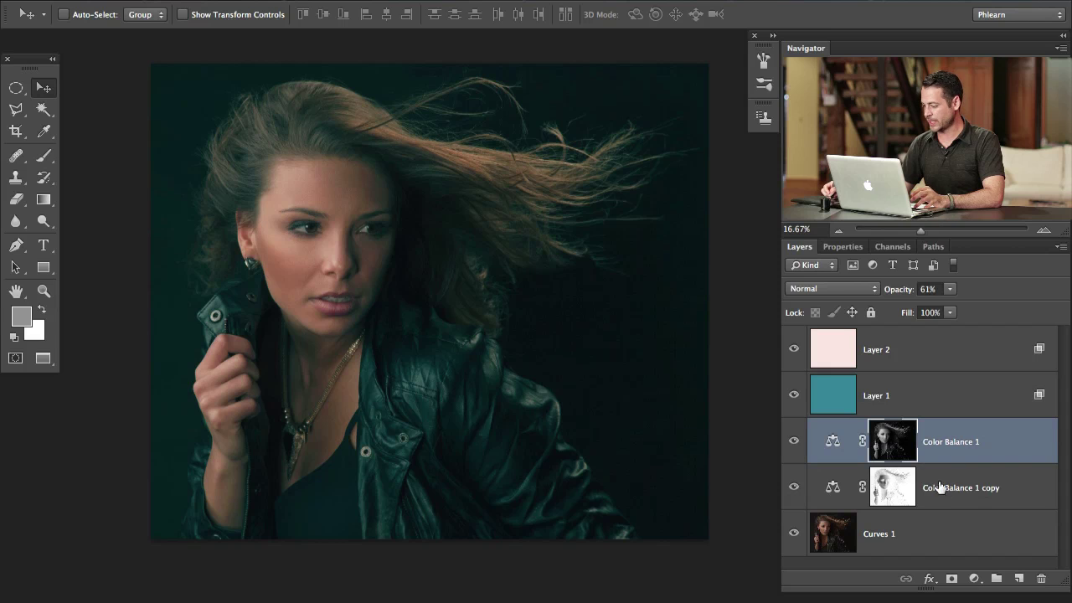
left_click(793, 488)
left_click(793, 489)
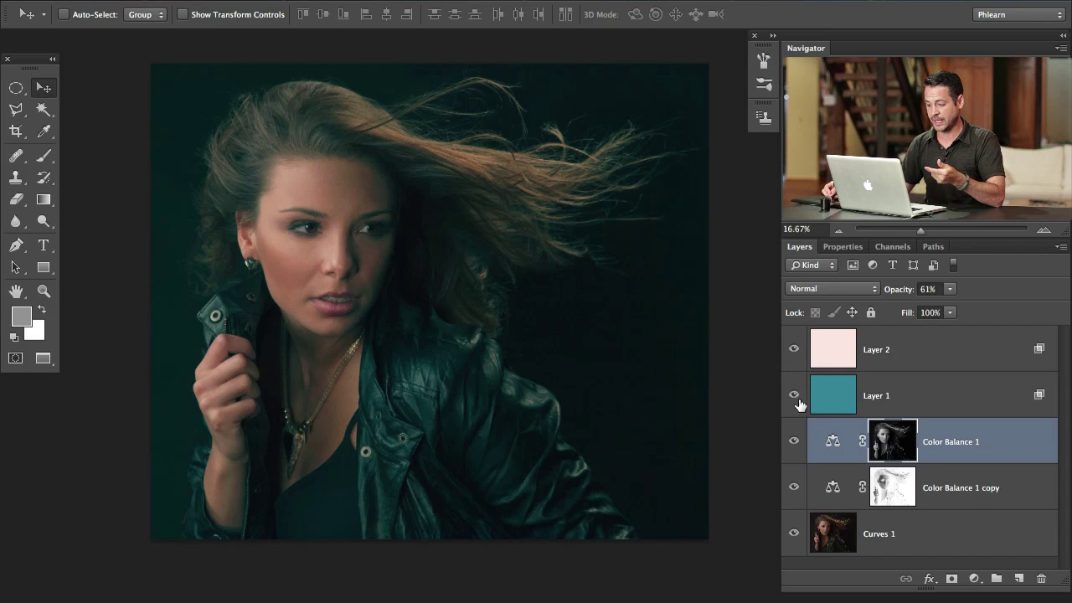
left_click(794, 355)
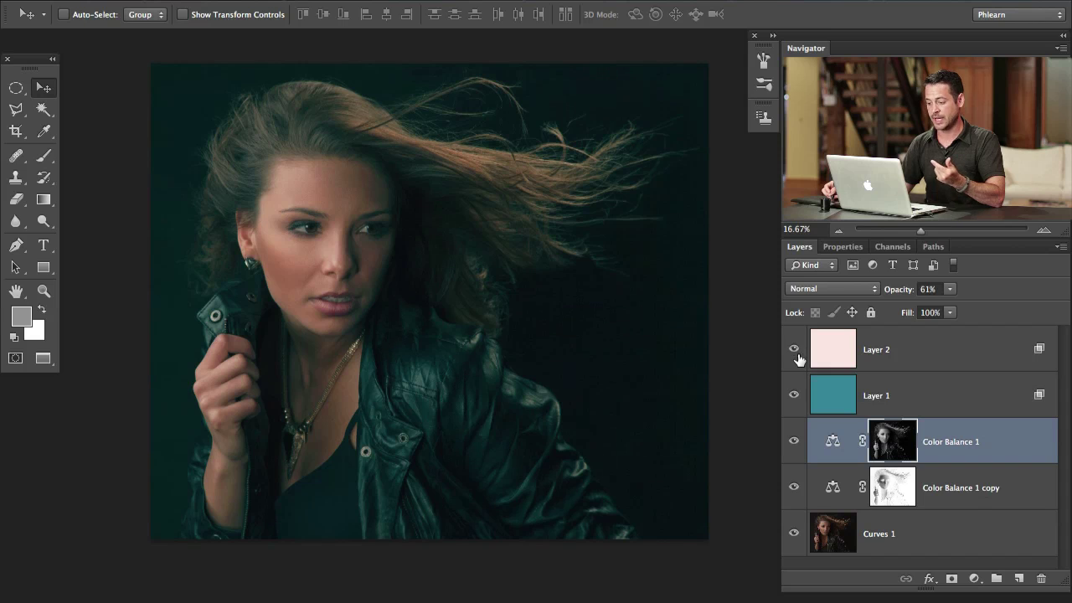
Group Layer 2, Layer 1 and both Color Balance layers together above Curves 1.
left_click(933, 370)
left_click(980, 488, "shift")
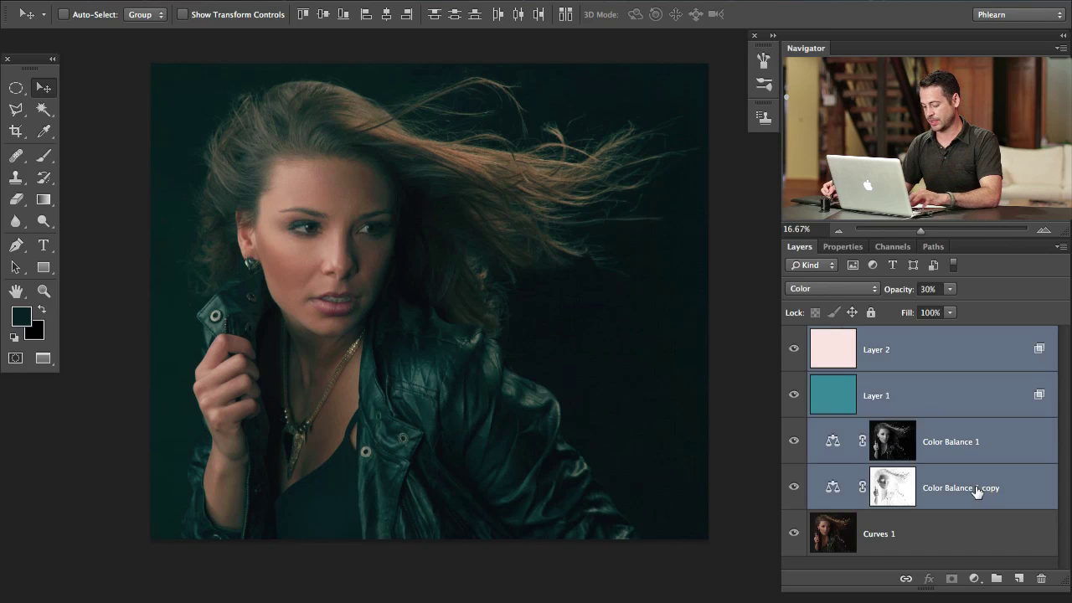
key("super+g")
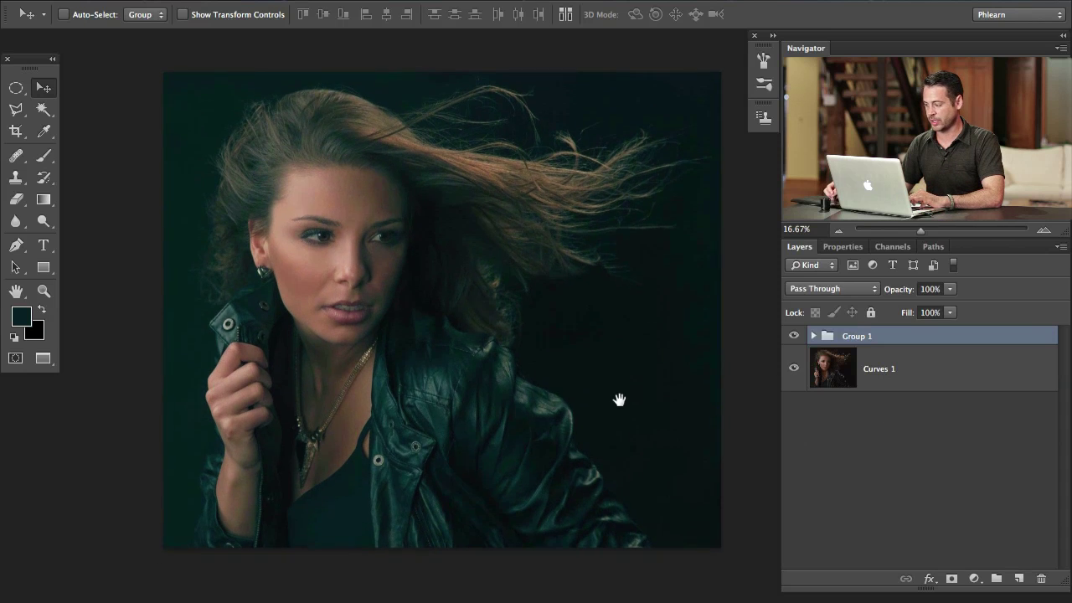
Compare the portrait with and without Group 1 to judge the complete color grade.
left_click(794, 335)
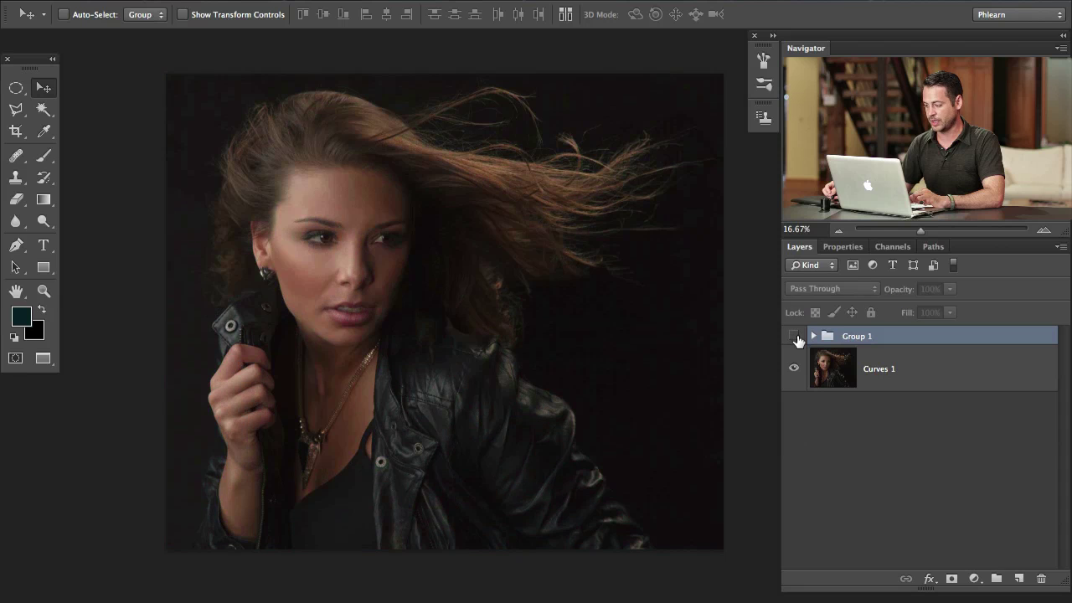
left_click(795, 337)
left_click(794, 336)
left_click(794, 336)
left_click(794, 336)
left_click(796, 335)
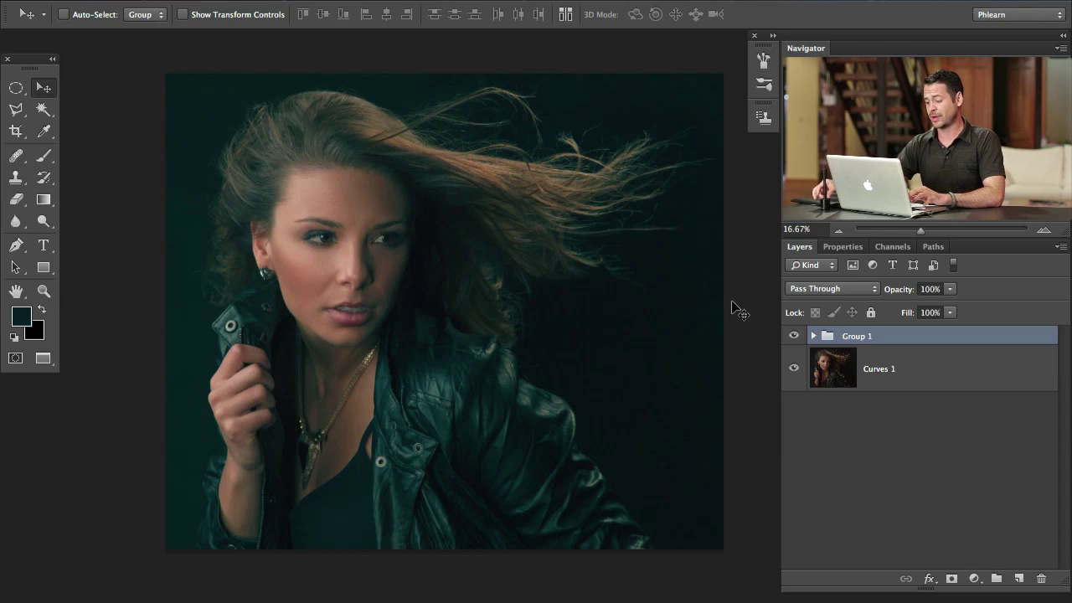
Add a Hue/Saturation adjustment layer above Group 1 and raise its Master saturation slightly.
left_click(973, 578)
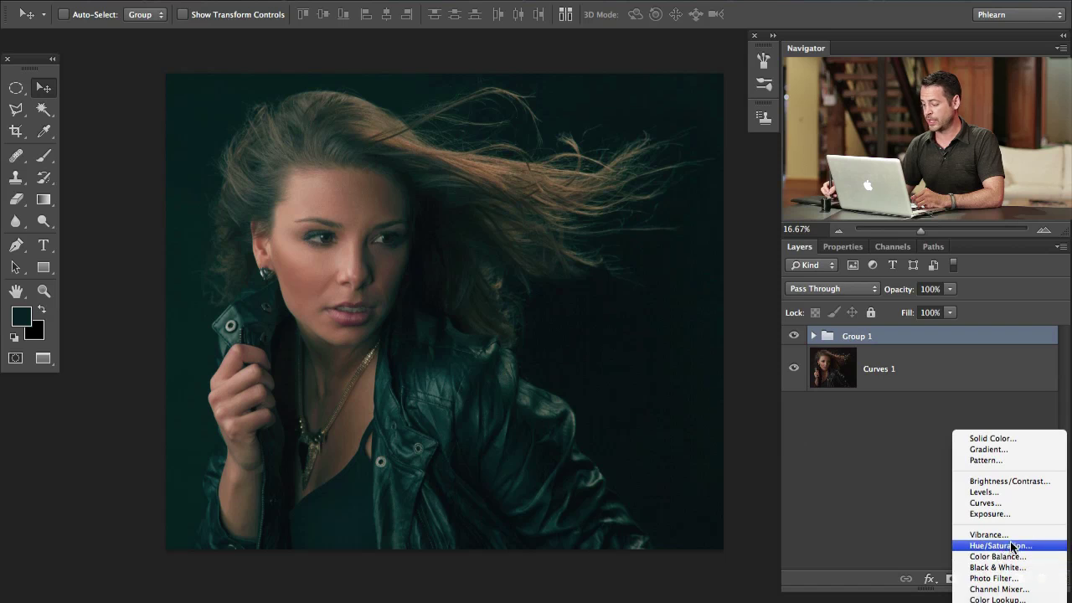
left_click(1001, 545)
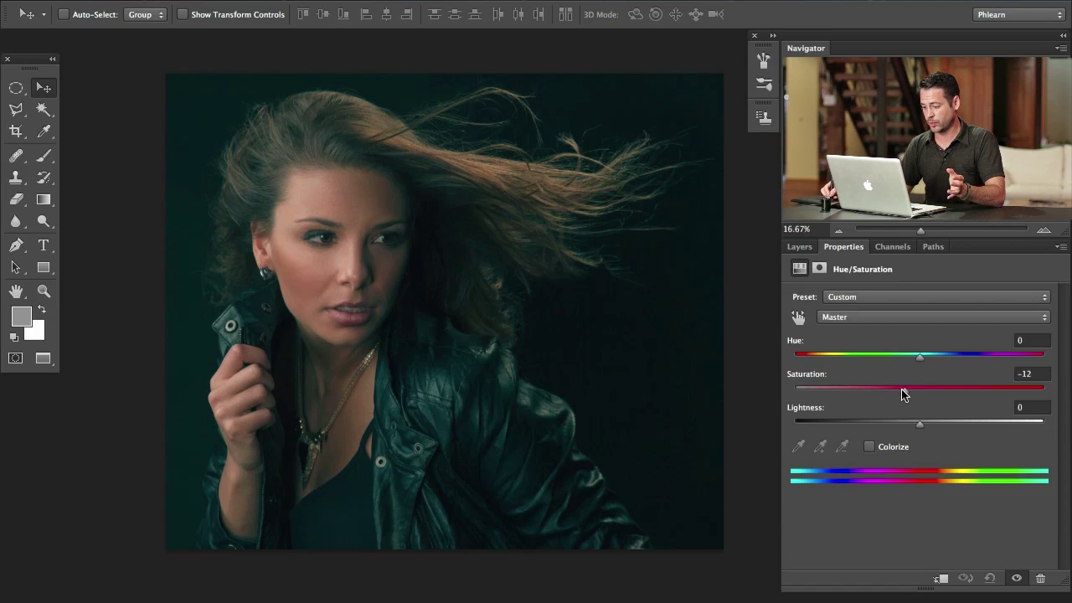
left_click_drag(897, 389, 933, 384)
left_click(798, 246)
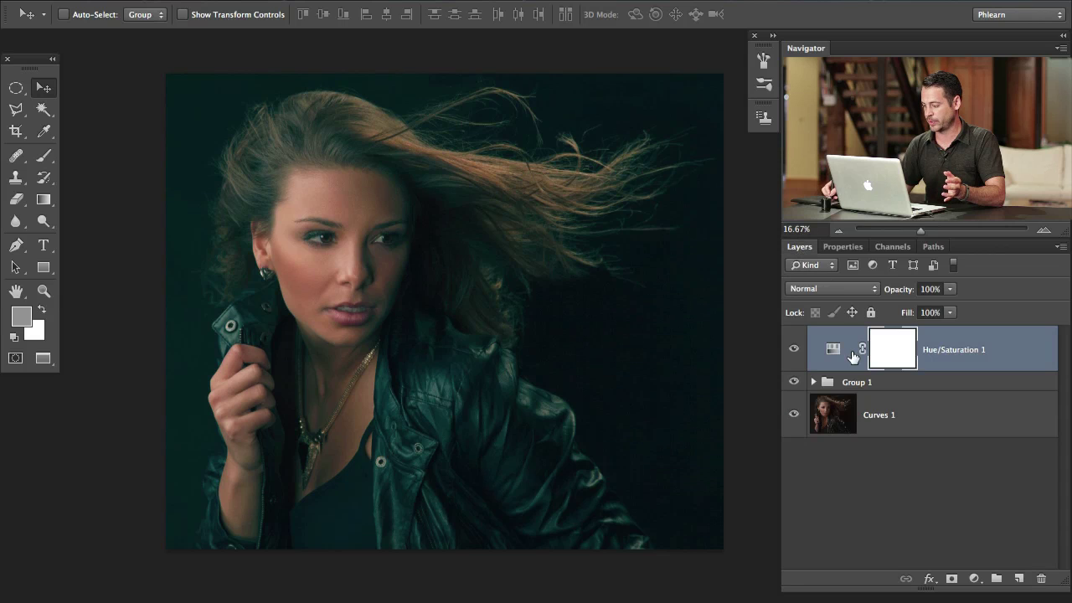
Lower the Hue/Saturation layer's opacity to 38% and check the portrait with and without it.
left_click_drag(893, 292, 823, 347)
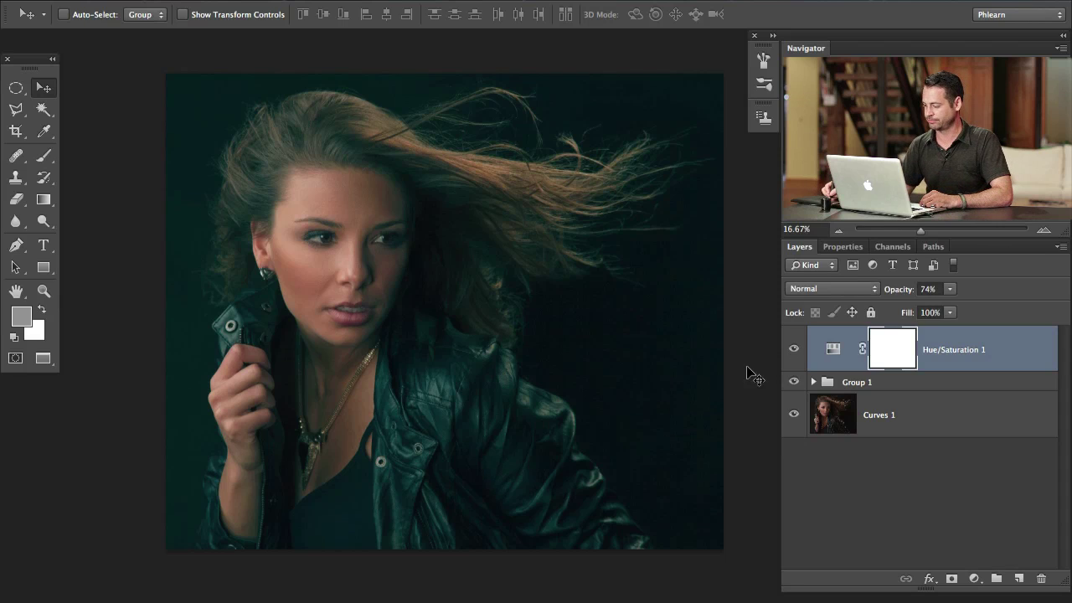
left_click_drag(911, 293, 892, 298)
left_click(794, 350)
left_click(794, 350)
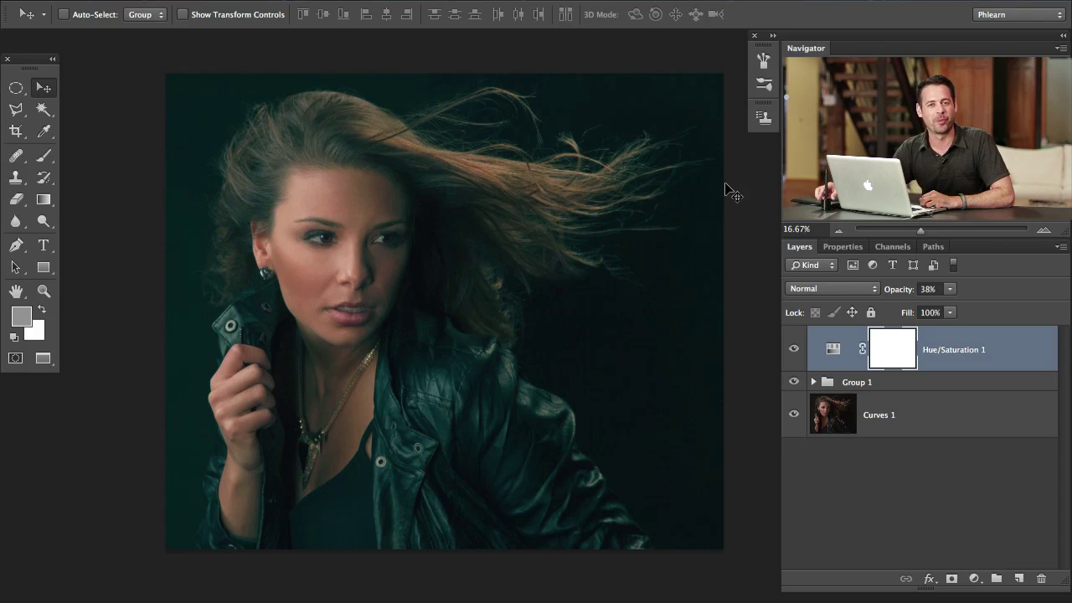